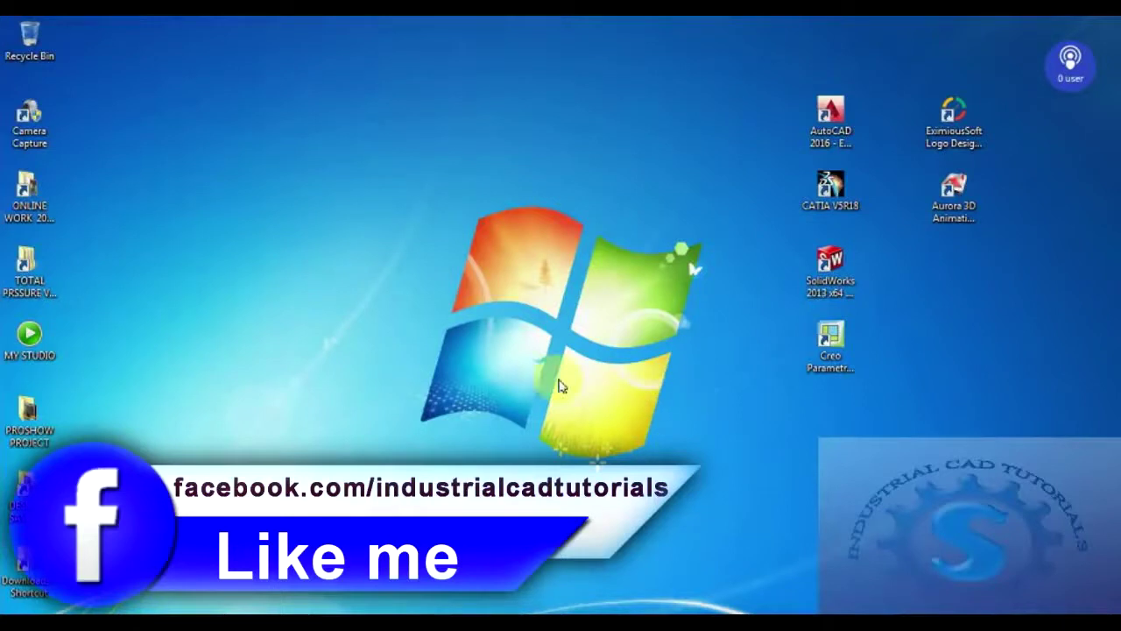
Launch AutoCAD 2016 from the desktop
{"action": "double_click", "coordinate": [830, 135]}
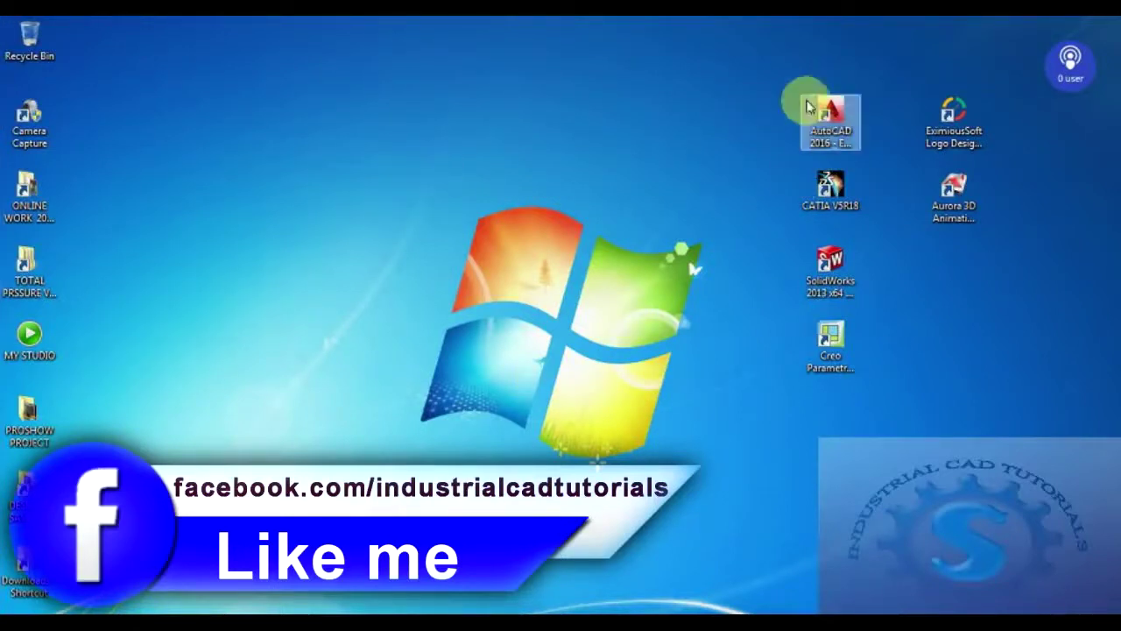
{"action": "double_click", "coordinate": [815, 117]}
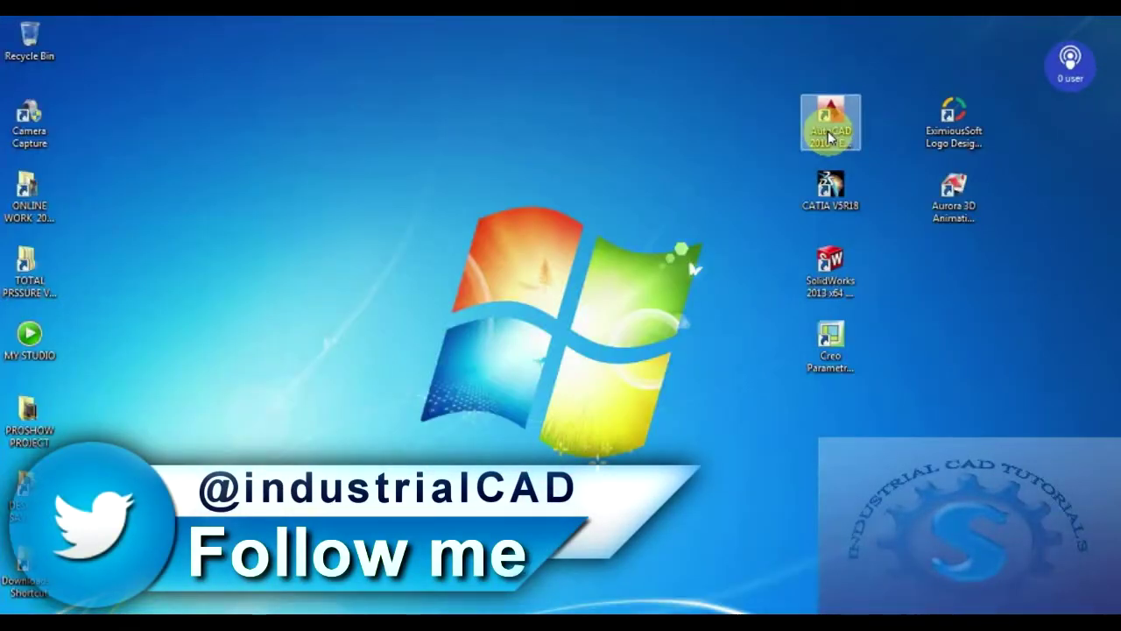
{"action": "double_click", "coordinate": [830, 131]}
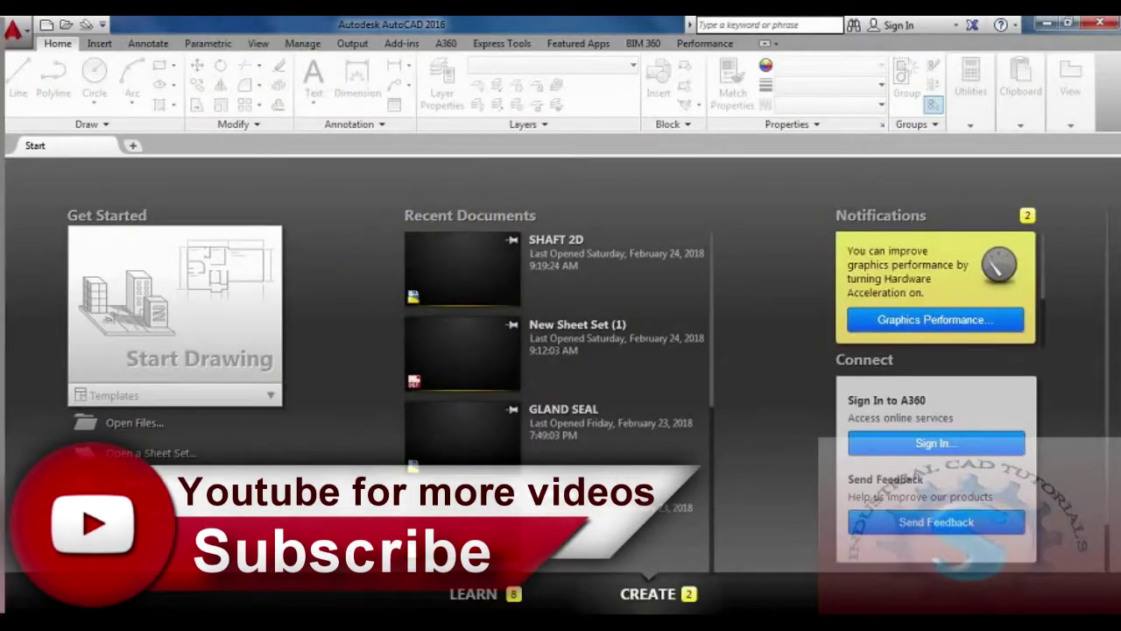
Find and open Notepad, then reposition its empty window over the AutoCAD start page
{"action": "left_click", "coordinate": [35, 604]}
{"action": "type", "text": "NOTEPAD"}
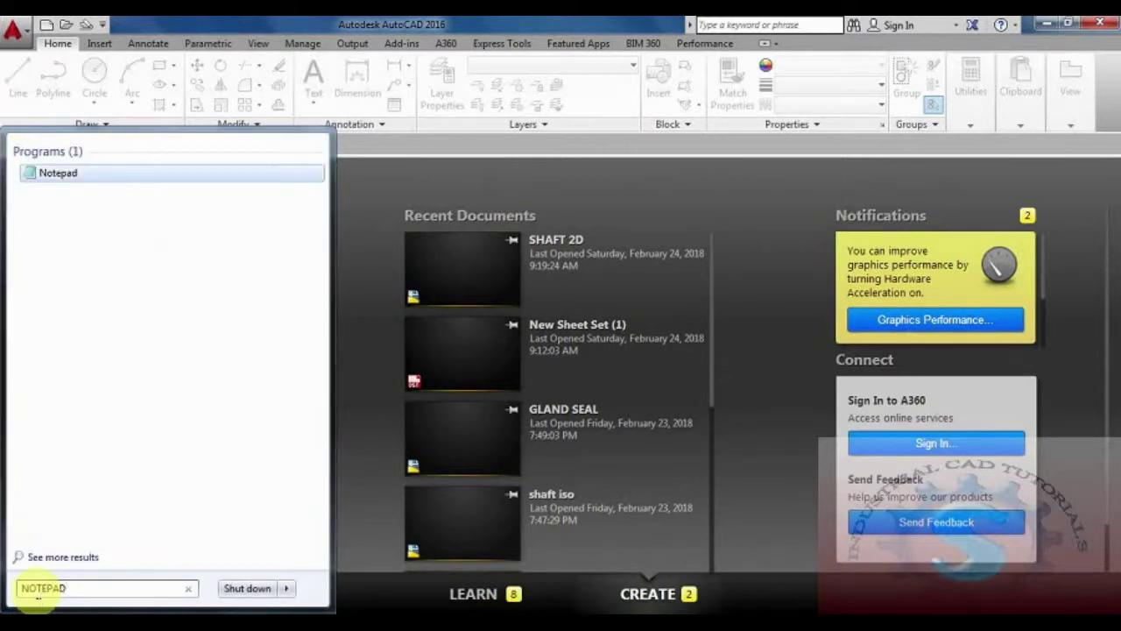
{"action": "key", "text": "Return"}
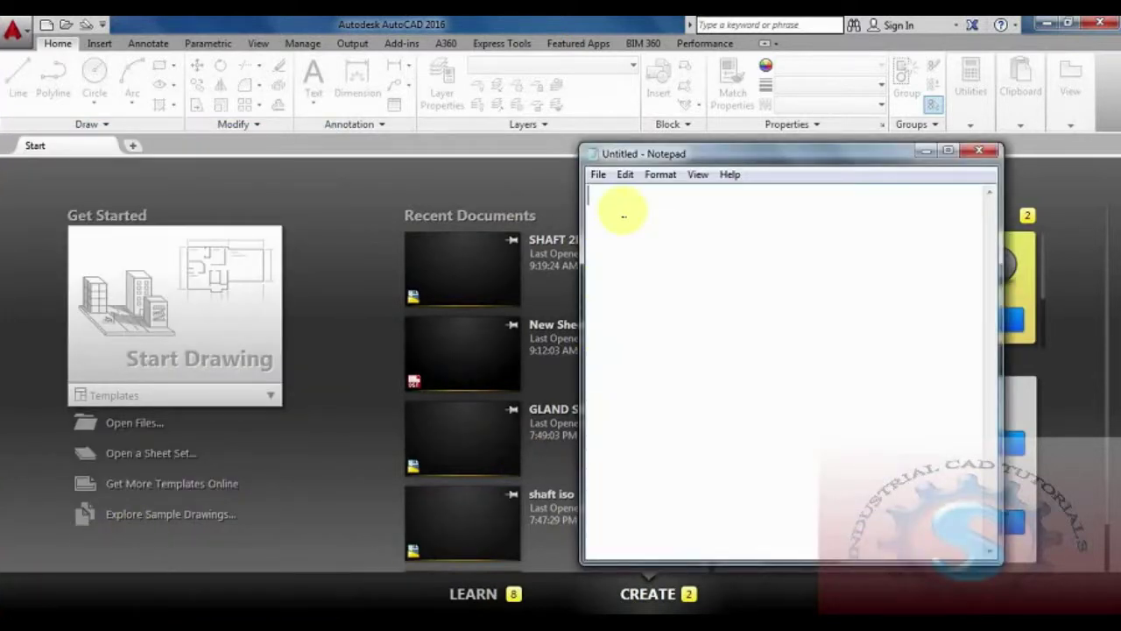
{"action": "left_click_drag", "start_coordinate": [673, 159], "coordinate": [592, 164]}
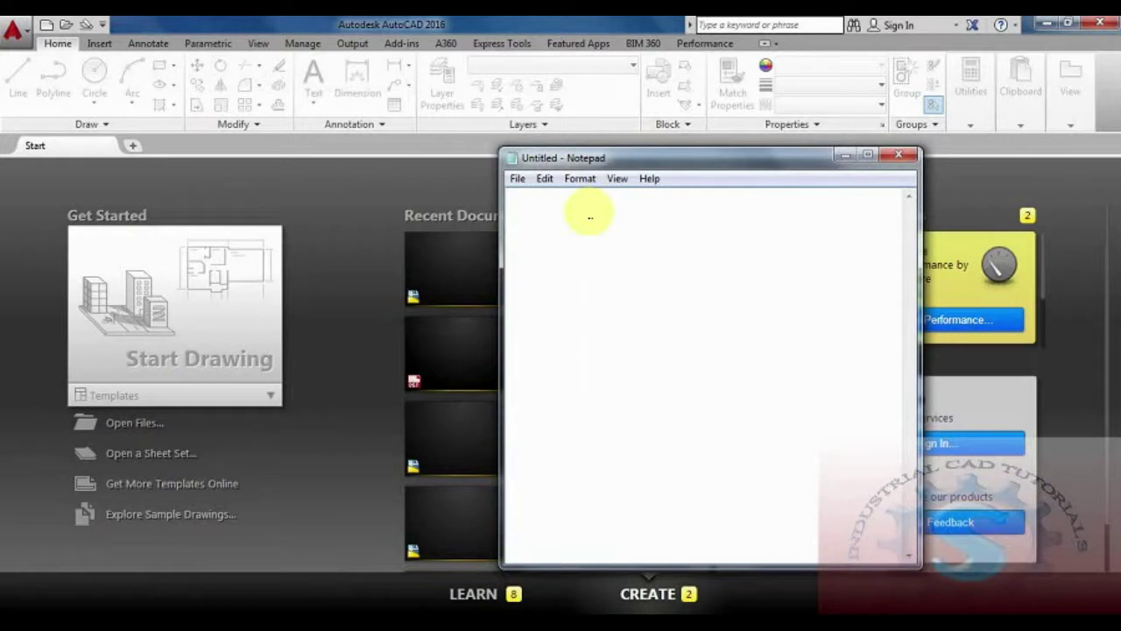
Write "CAD" as the heading and "COMPUTER AIDED DESIGN" two lines below it in the note
{"action": "type", "text": "CAD"}
{"action": "key", "text": "Return"}
{"action": "key", "text": "Return"}
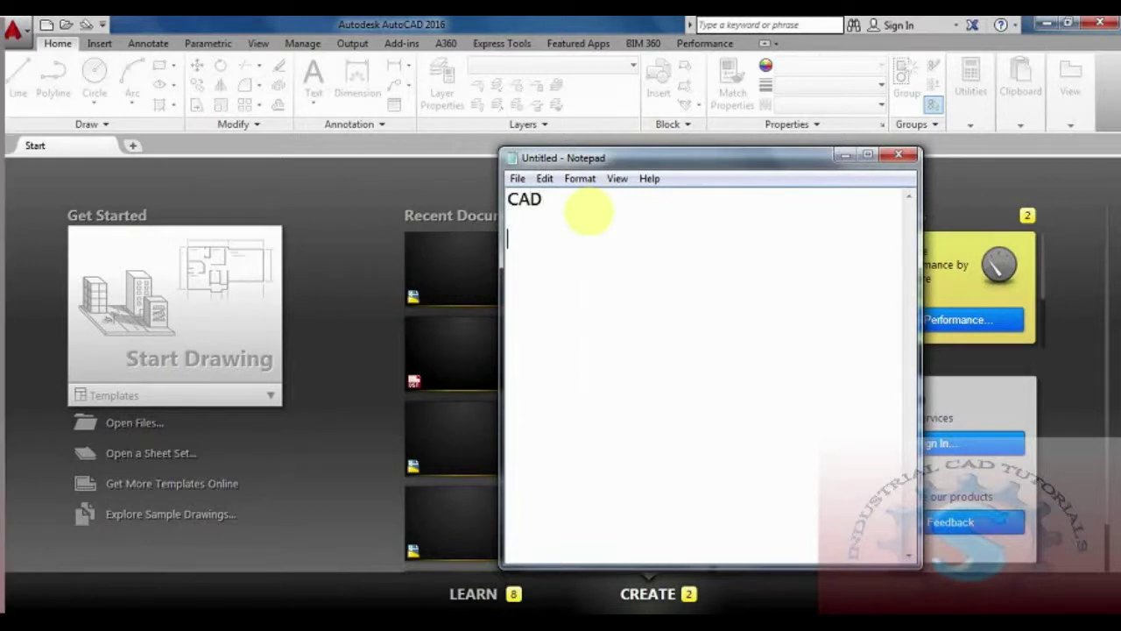
{"action": "type", "text": "COMPUTER A"}
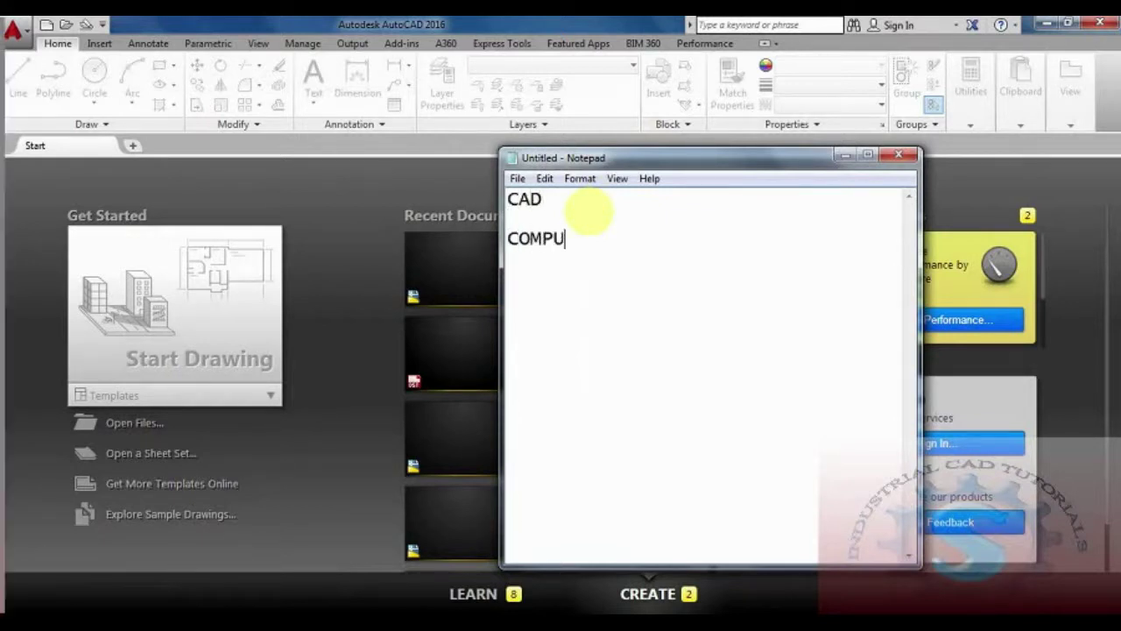
{"action": "key", "text": "BackSpace"}
{"action": "key", "text": "BackSpace"}
{"action": "type", "text": "IDED DESIGN"}
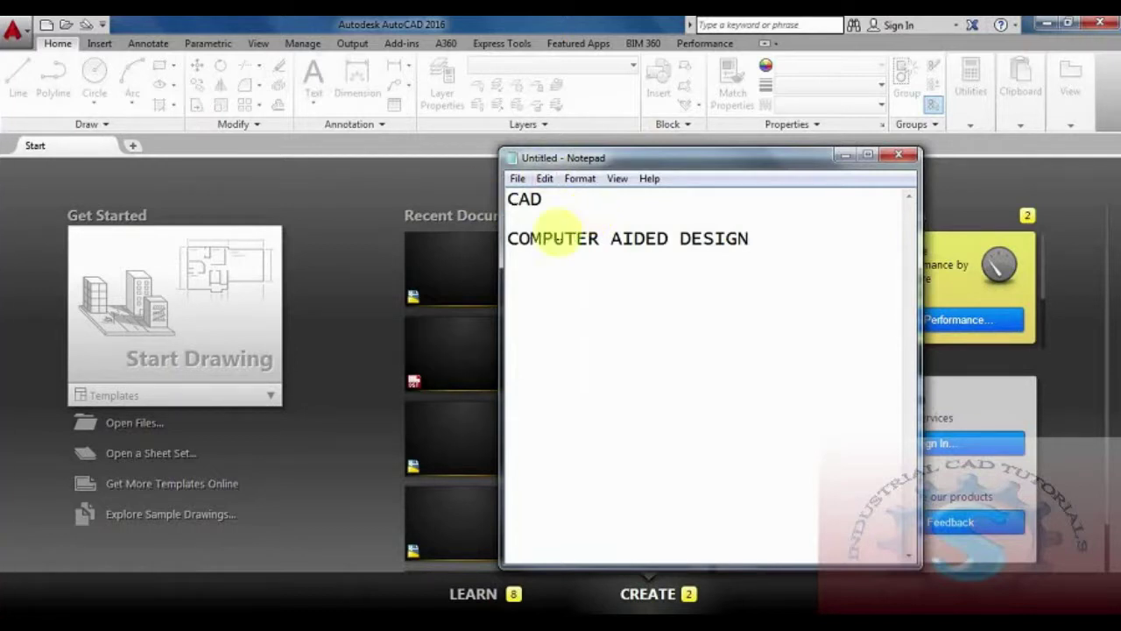
Extend the note's heading to "CAD MEANING" and add two line breaks after "COMPUTER AIDED DESIGN"
{"action": "left_click", "coordinate": [572, 201]}
{"action": "type", "text": "MEANI"}
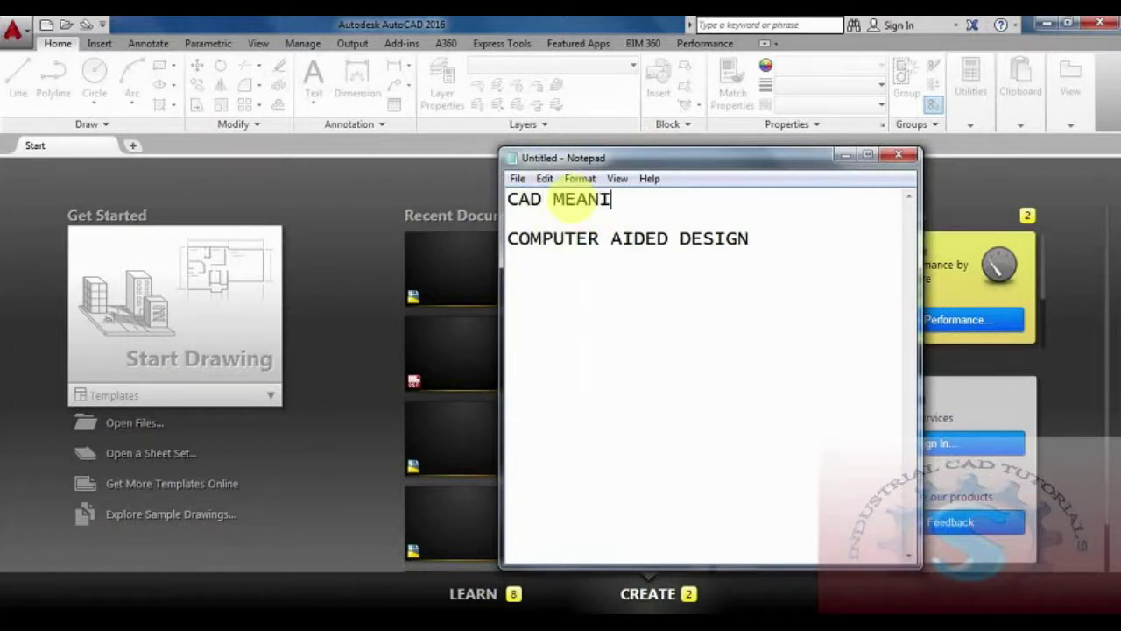
{"action": "left_click", "coordinate": [761, 245]}
{"action": "key", "text": "Return"}
{"action": "key", "text": "Return"}
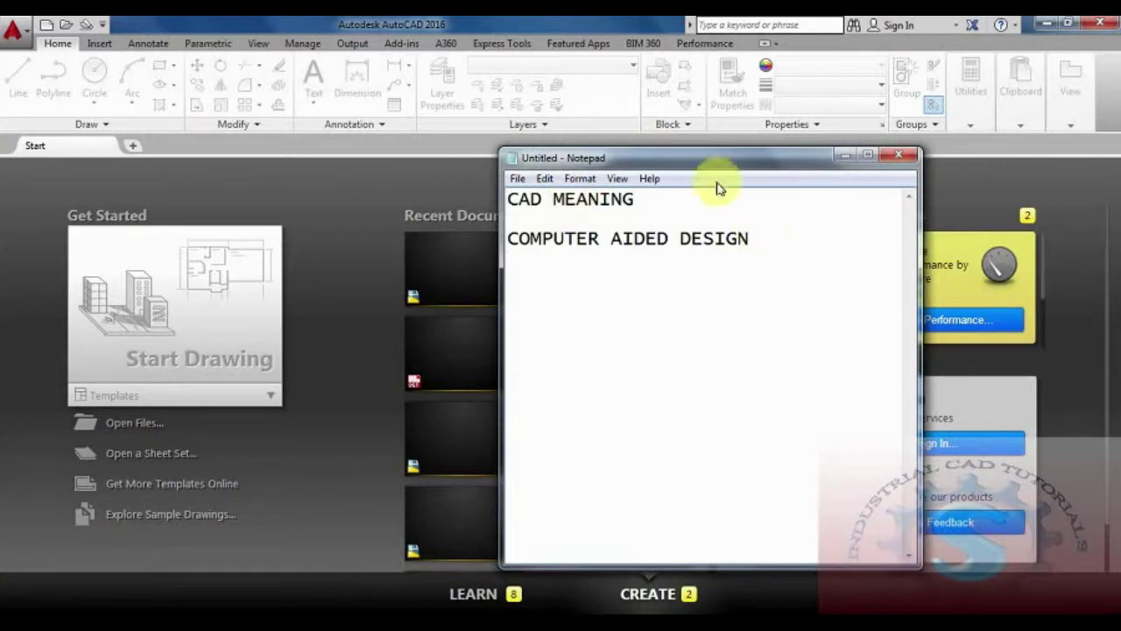
Highlight the "COMPUTER AIDED DESIGN" line for reference and minimize Notepad to return to AutoCAD
{"action": "left_click_drag", "start_coordinate": [506, 238], "coordinate": [764, 245]}
{"action": "left_click", "coordinate": [765, 245]}
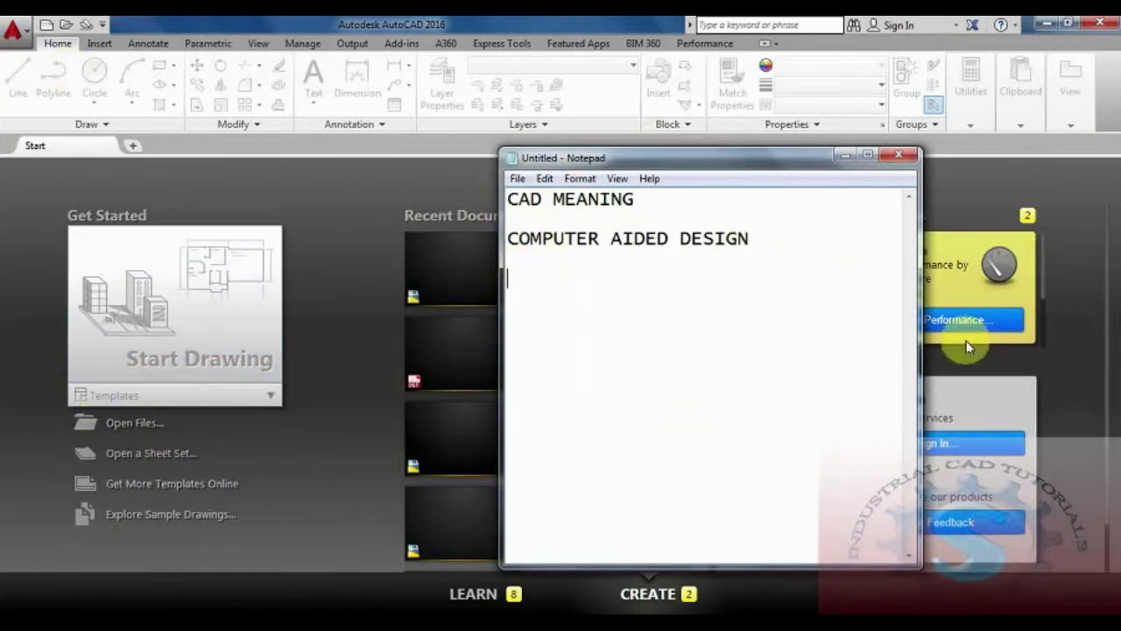
{"action": "left_click", "coordinate": [776, 278]}
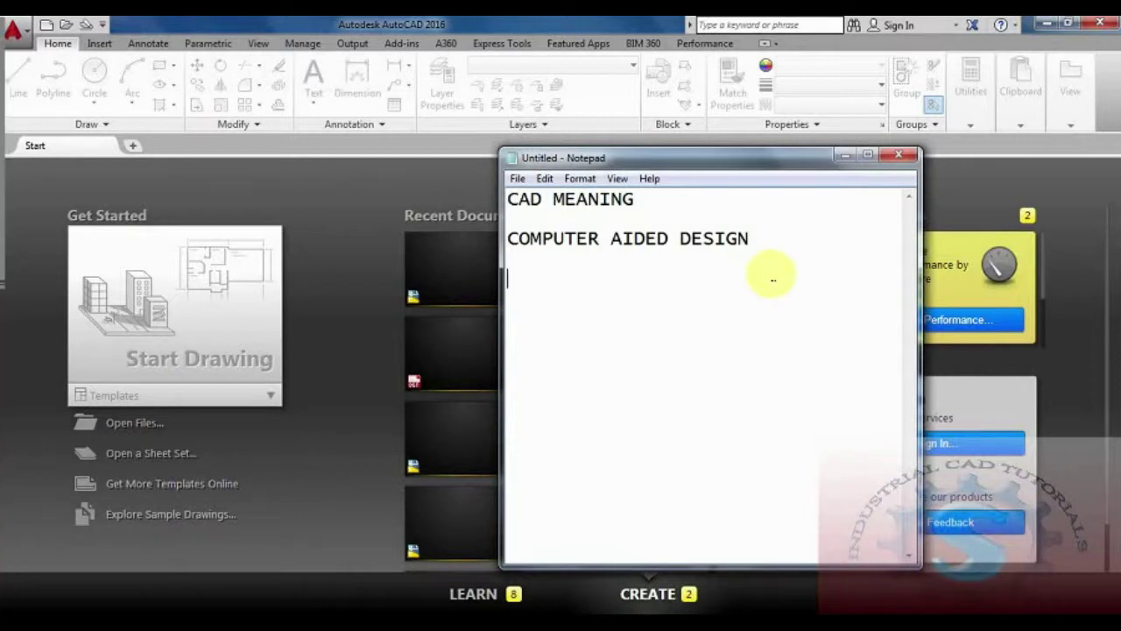
{"action": "left_click", "coordinate": [845, 161]}
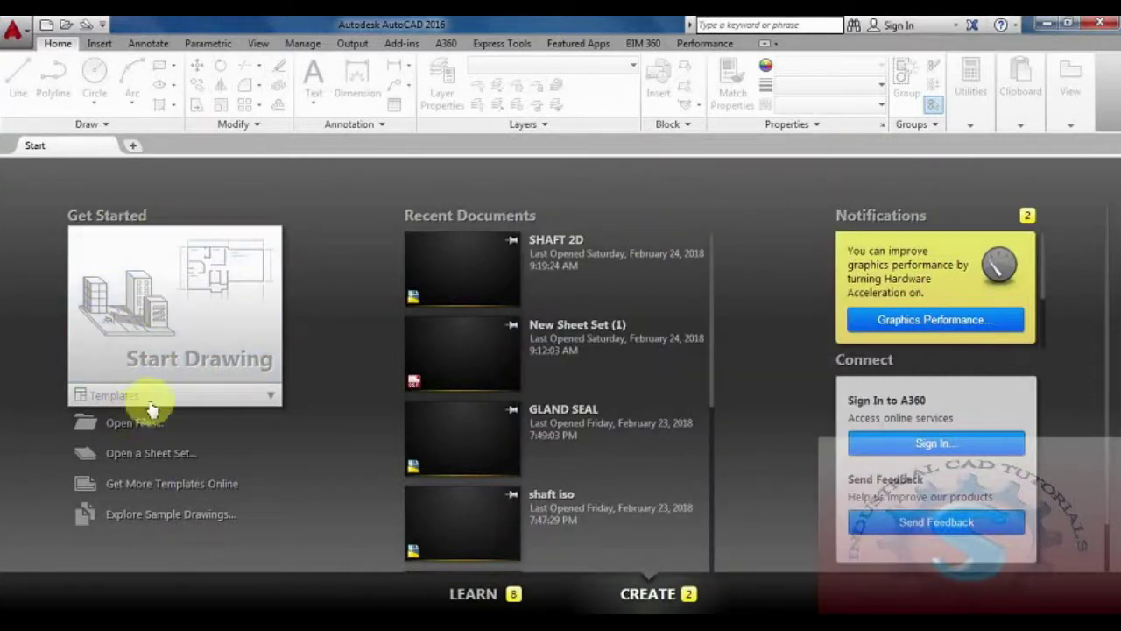
Look over the start page's drawing templates, recent documents and notifications, and the application's file commands
{"action": "left_click", "coordinate": [271, 399]}
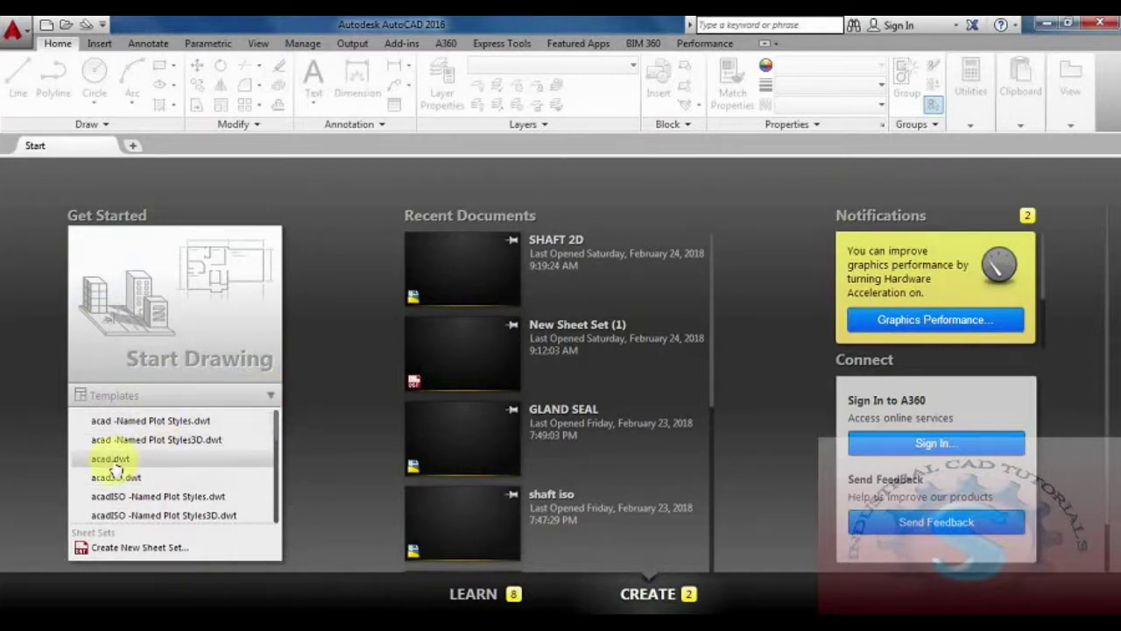
{"action": "left_click", "coordinate": [274, 396]}
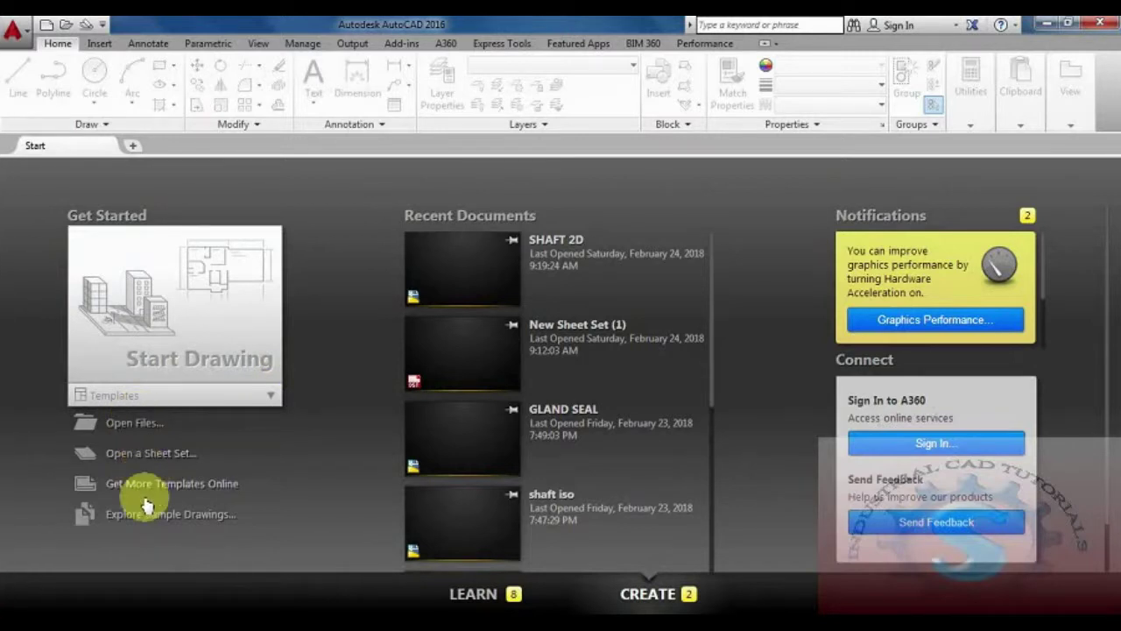
{"action": "scroll", "coordinate": [593, 337], "scroll_direction": "down", "scroll_amount": 2}
{"action": "scroll", "coordinate": [593, 344], "scroll_direction": "down", "scroll_amount": 3}
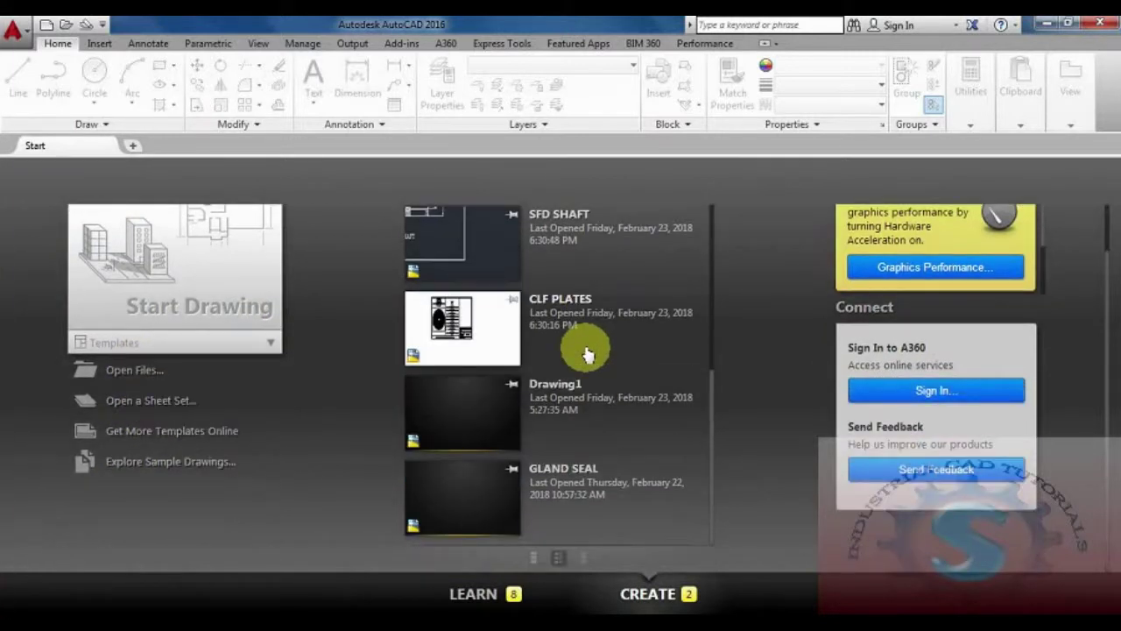
{"action": "scroll", "coordinate": [590, 351], "scroll_direction": "up", "scroll_amount": 5}
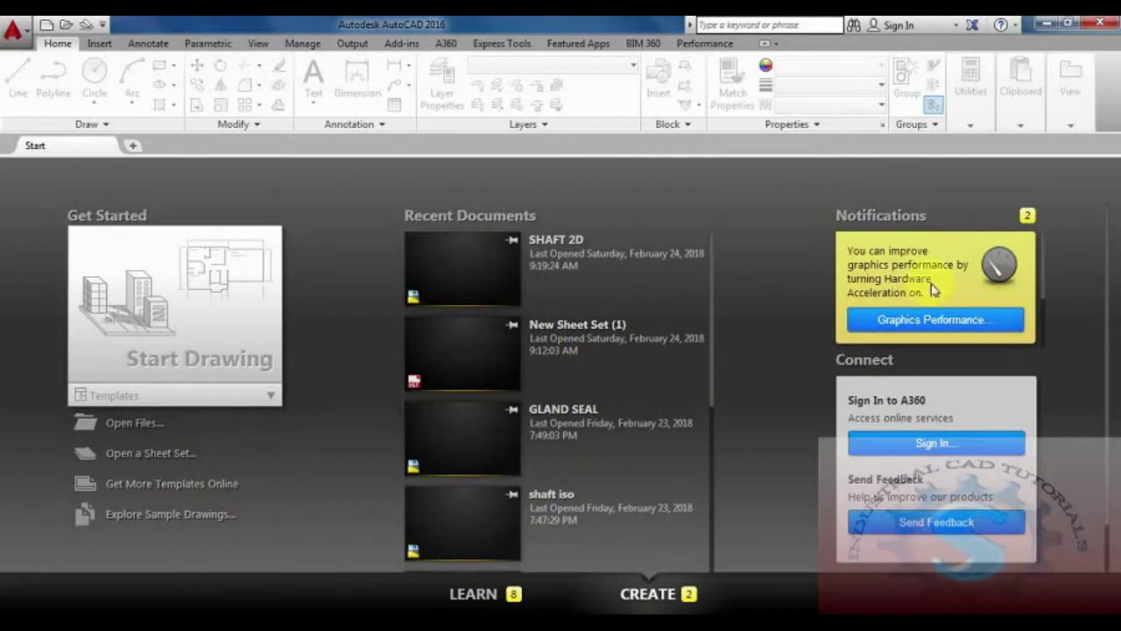
{"action": "scroll", "coordinate": [972, 385], "scroll_direction": "down", "scroll_amount": 1}
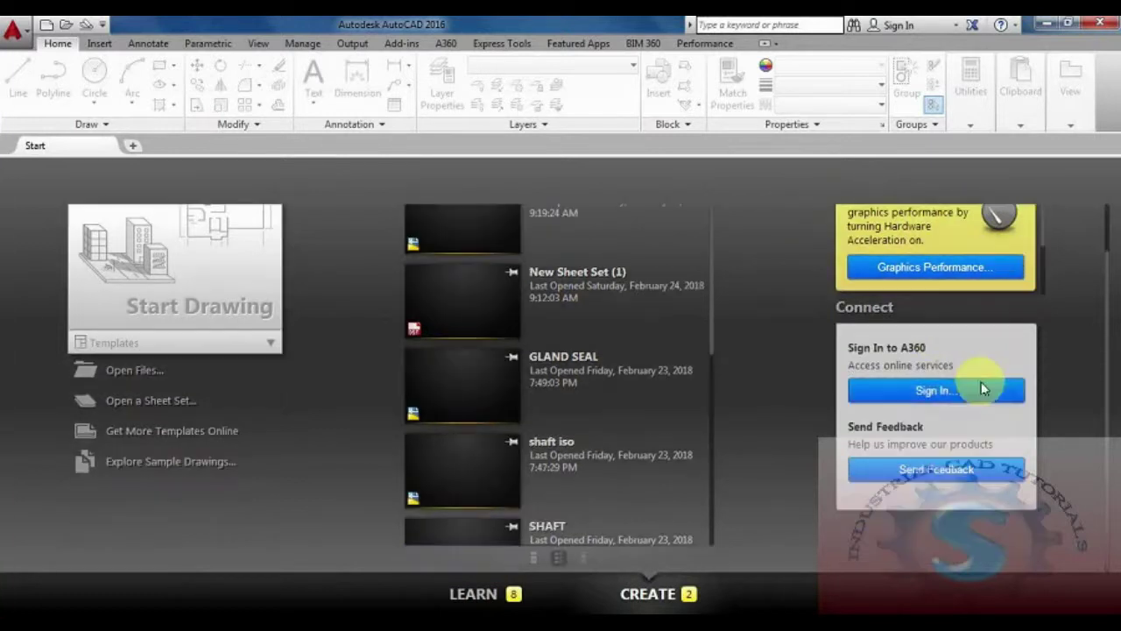
{"action": "scroll", "coordinate": [872, 438], "scroll_direction": "up", "scroll_amount": 1}
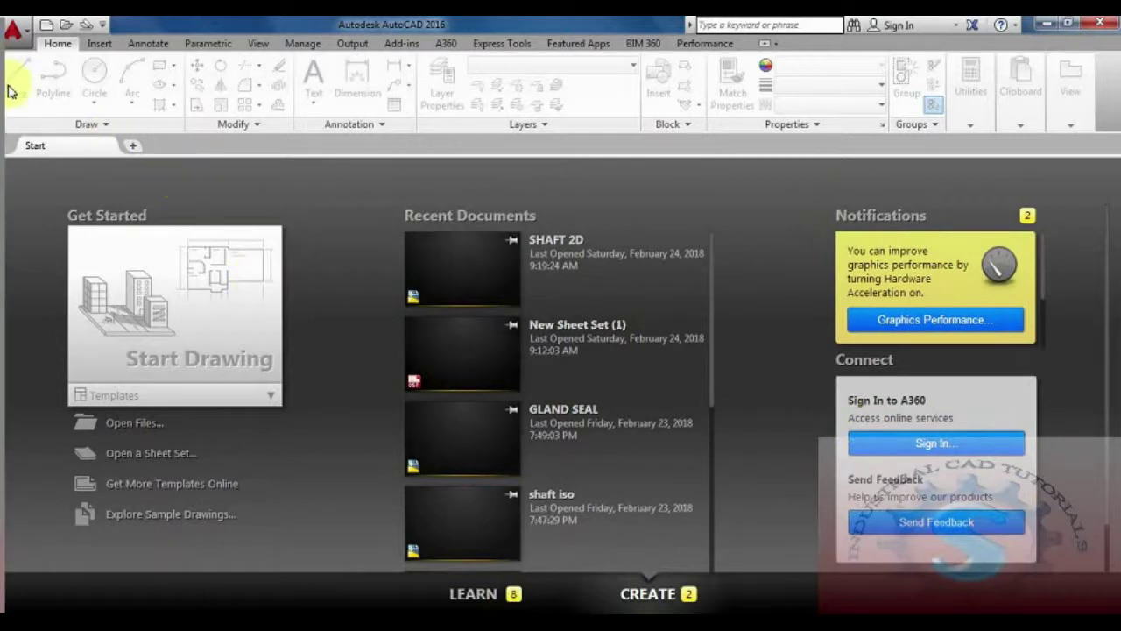
{"action": "left_click", "coordinate": [12, 31]}
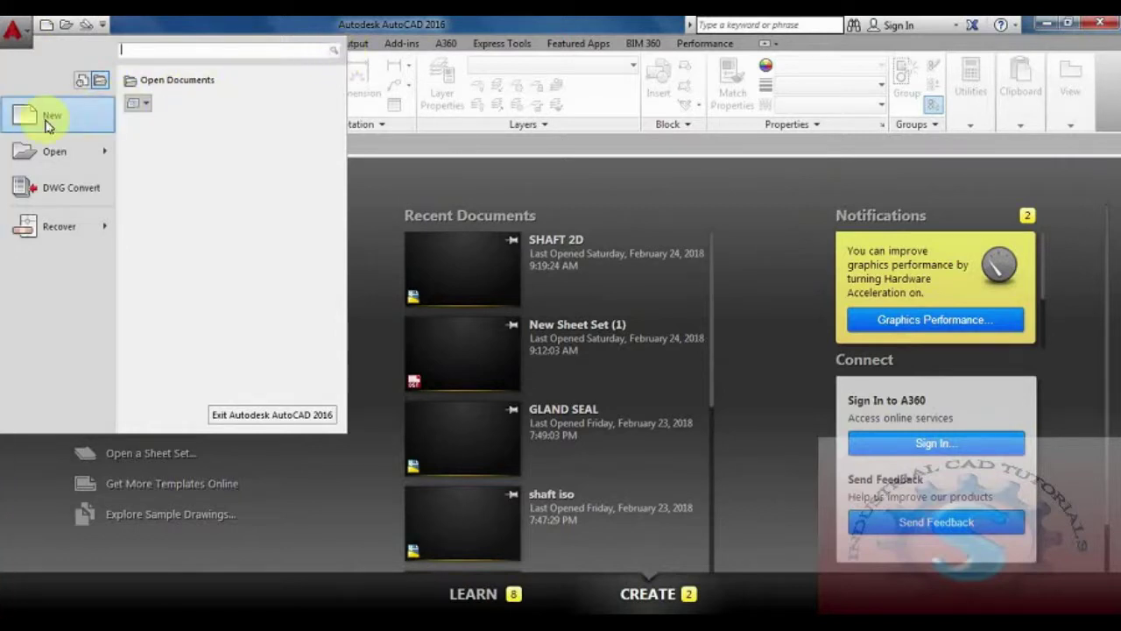
{"action": "mouse_move", "coordinate": [56, 154]}
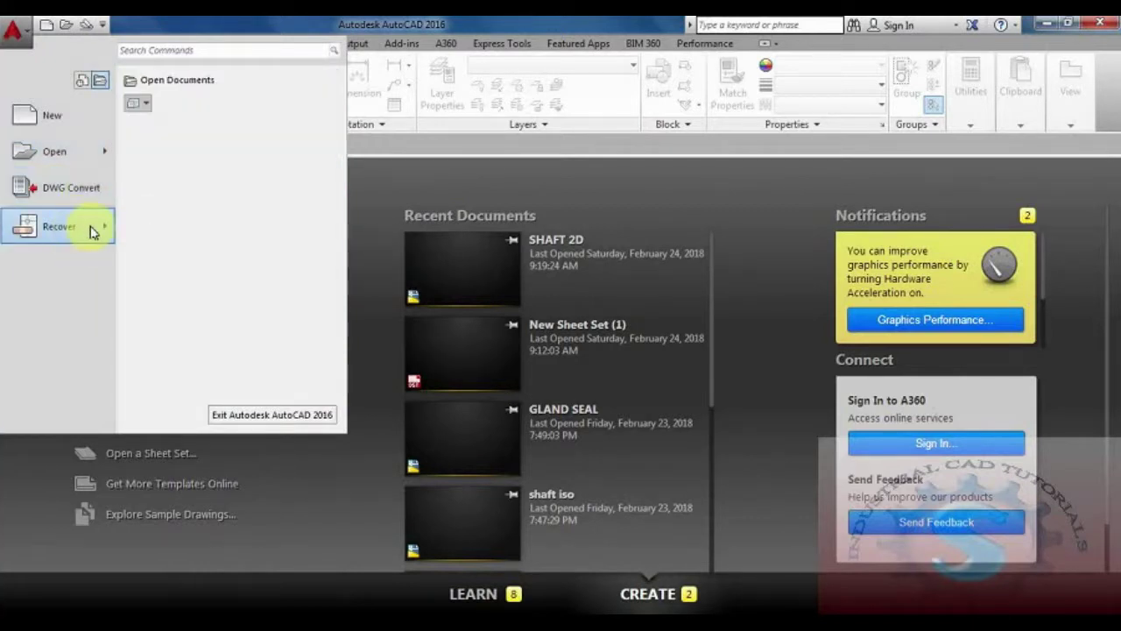
{"action": "left_click", "coordinate": [369, 199]}
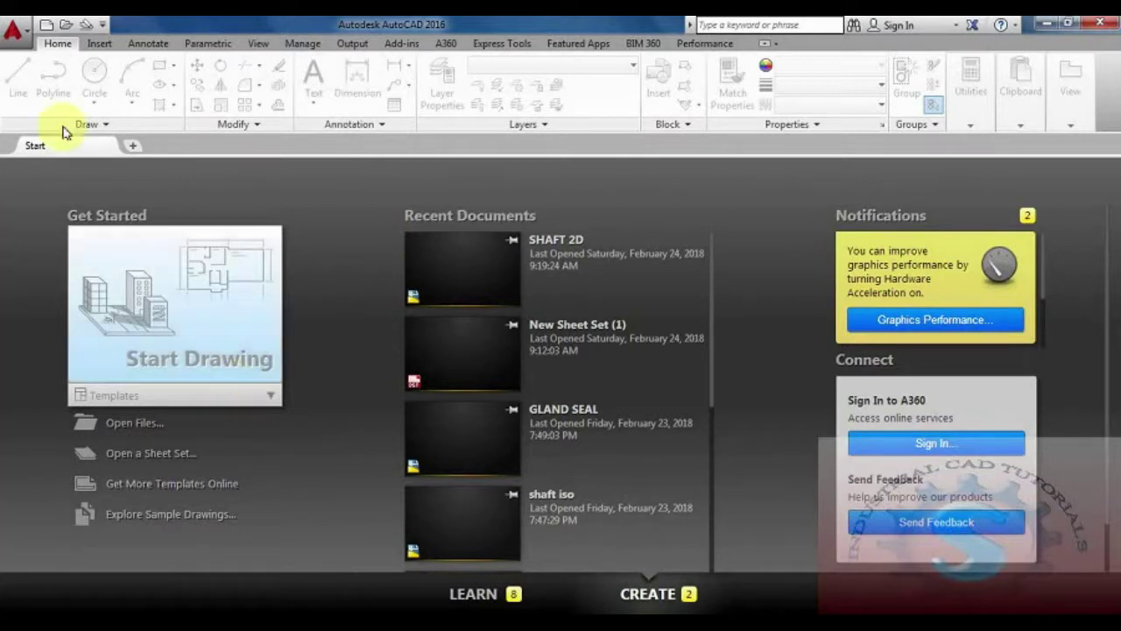
Create a new drawing opened with no template in metric units
{"action": "left_click", "coordinate": [15, 31]}
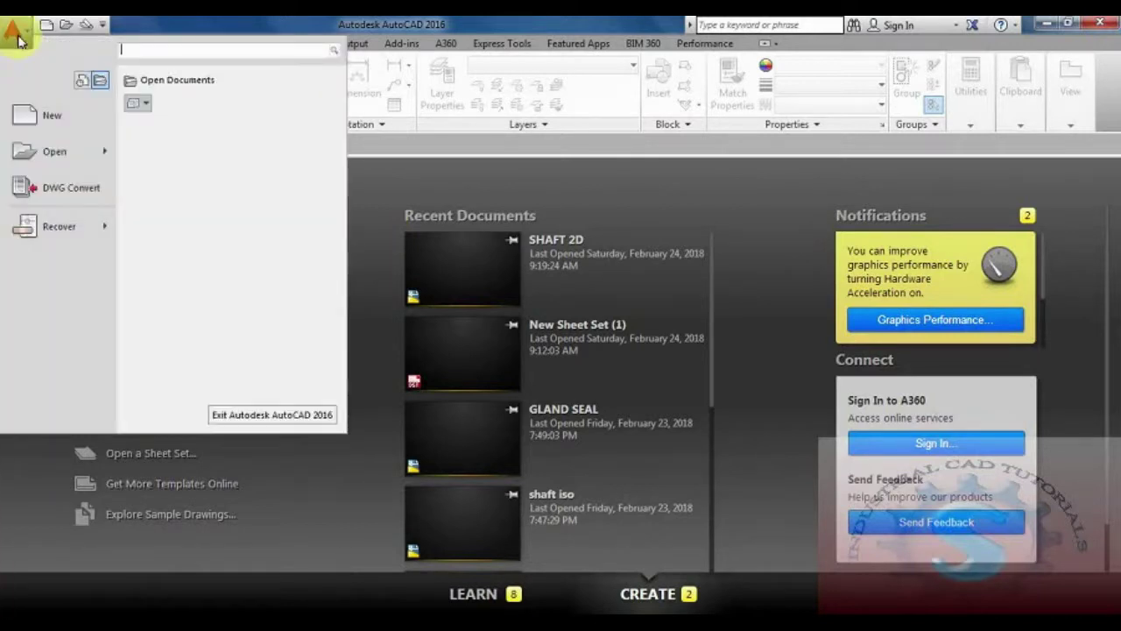
{"action": "left_click", "coordinate": [54, 117]}
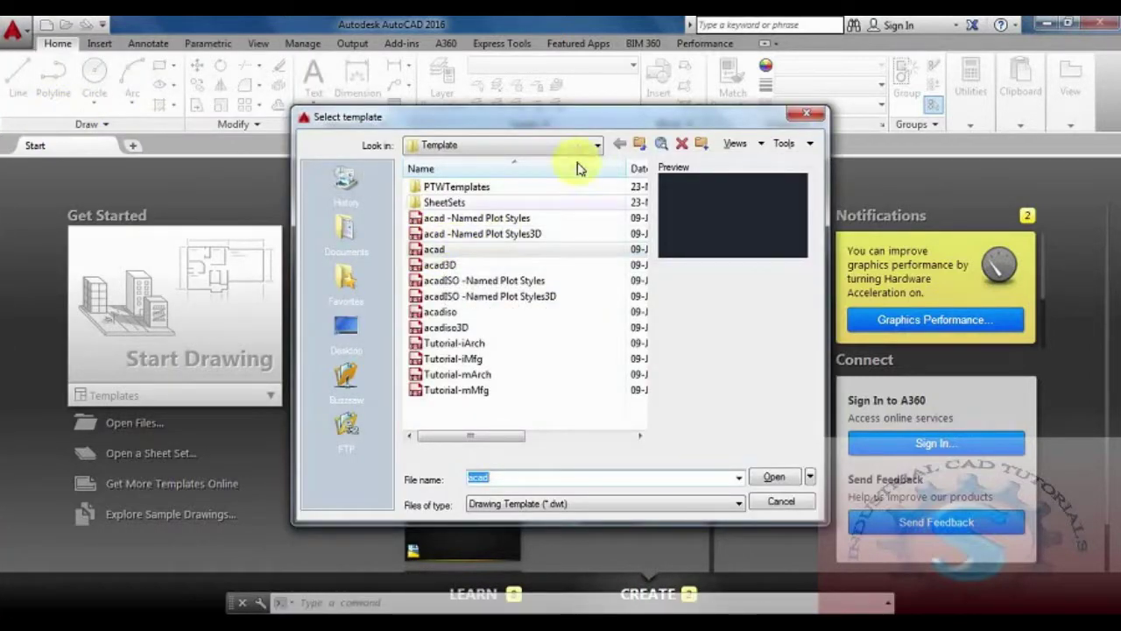
{"action": "left_click_drag", "start_coordinate": [599, 118], "coordinate": [469, 89]}
{"action": "left_click", "coordinate": [501, 478]}
{"action": "left_click", "coordinate": [504, 479]}
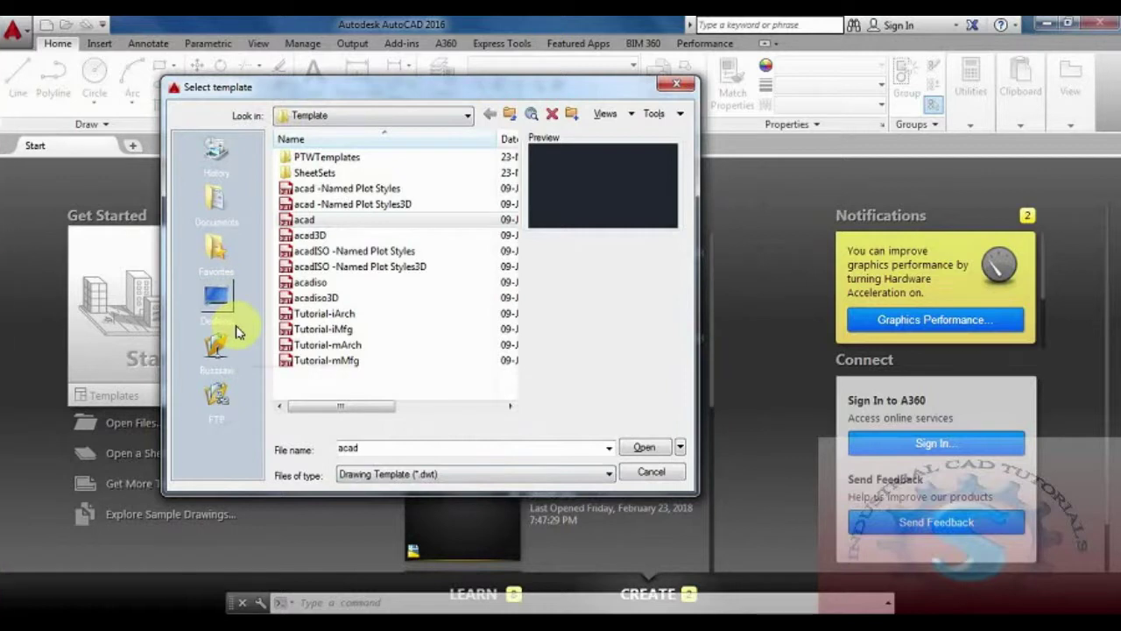
{"action": "left_click", "coordinate": [680, 449]}
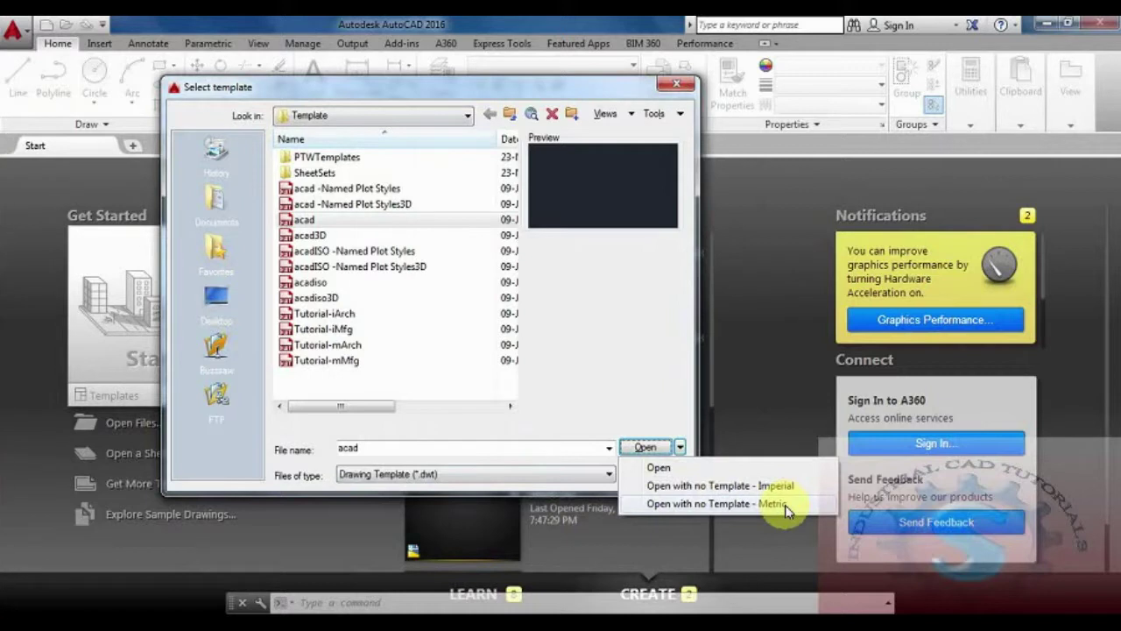
{"action": "left_click", "coordinate": [727, 503]}
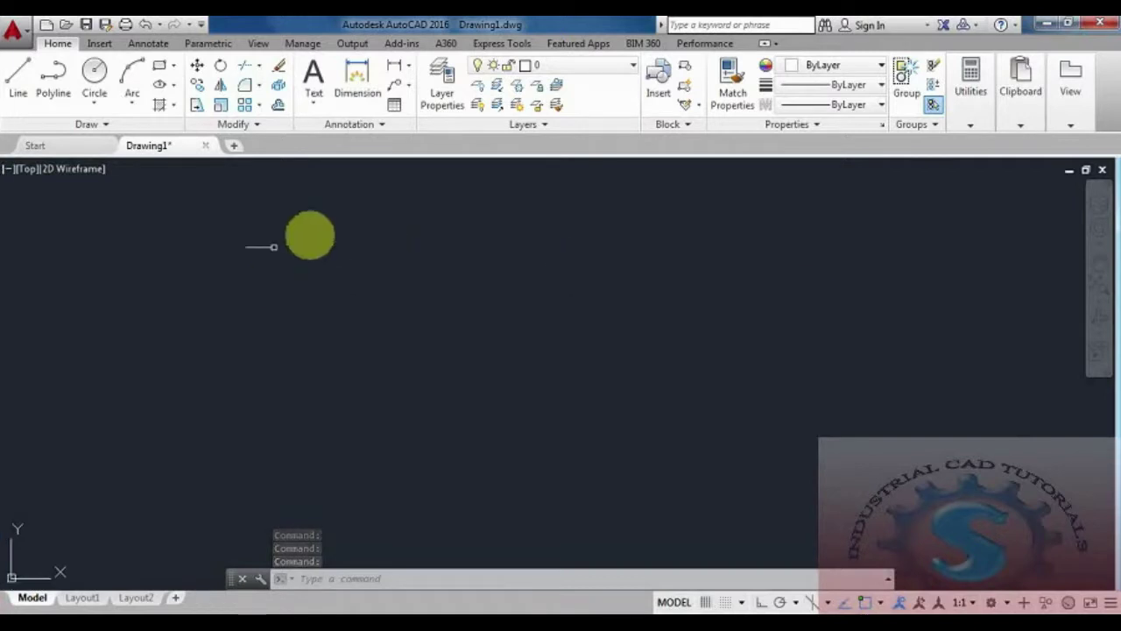
Start saving the drawing, choosing the Desktop as its location and AUTOCAD BASICS as the file name
{"action": "left_click", "coordinate": [19, 31]}
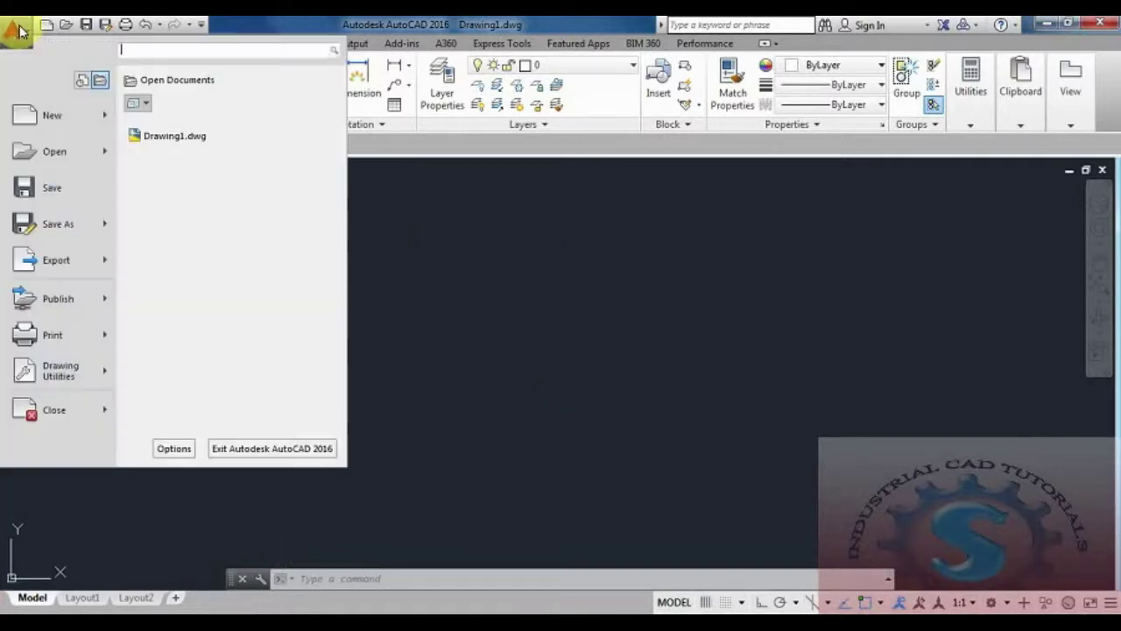
{"action": "left_click", "coordinate": [68, 189]}
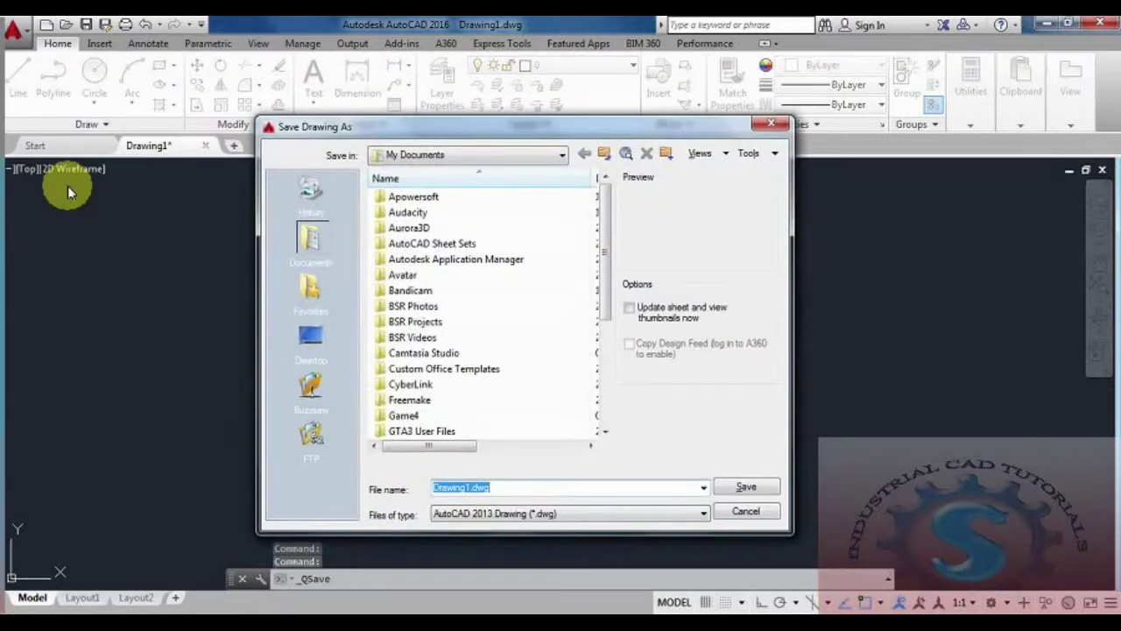
{"action": "left_click", "coordinate": [308, 336]}
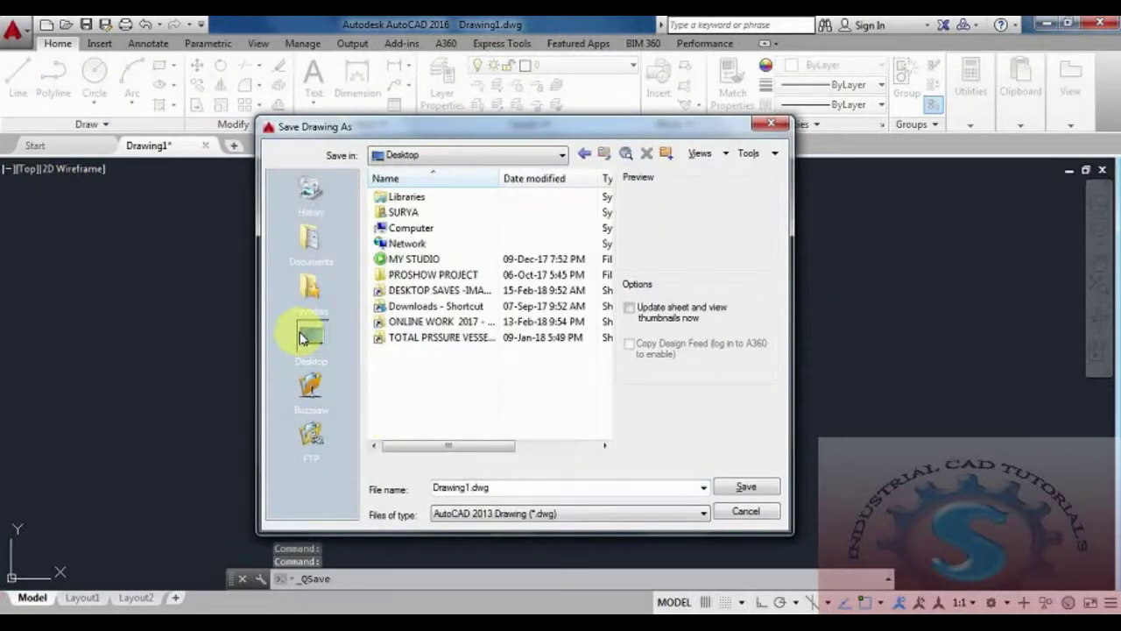
{"action": "double_click", "coordinate": [462, 486]}
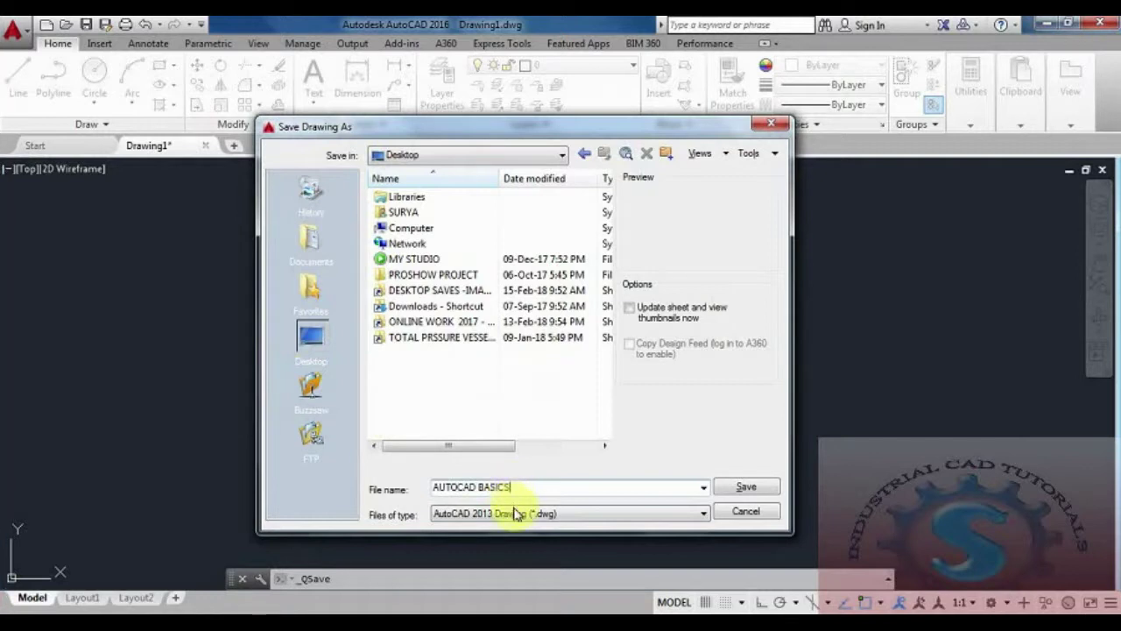
{"action": "left_click_drag", "start_coordinate": [560, 125], "coordinate": [538, 65]}
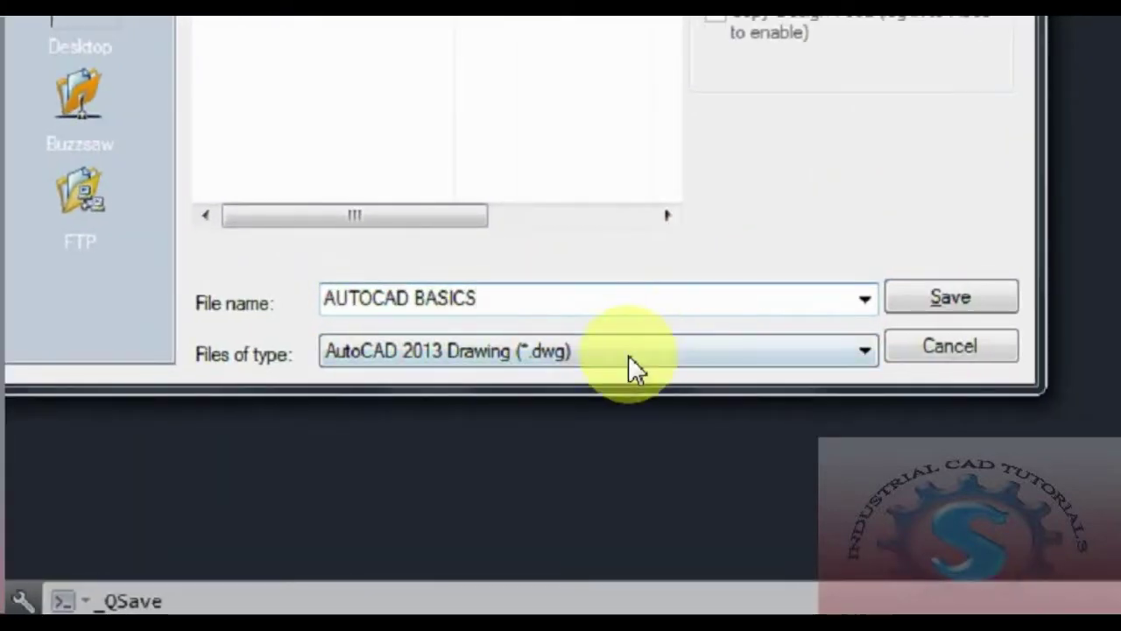
Set the saved file's type to AutoCAD 2010/LT2010 Drawing (*.dwg)
{"action": "left_click", "coordinate": [613, 350]}
{"action": "key", "text": "End"}
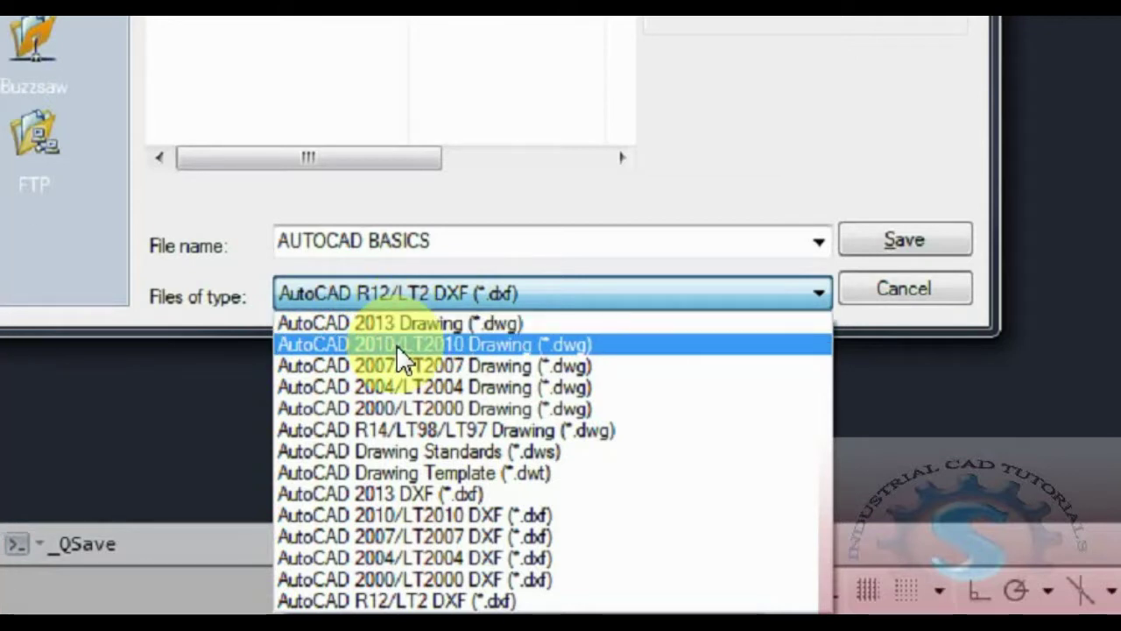
{"action": "left_click", "coordinate": [397, 344]}
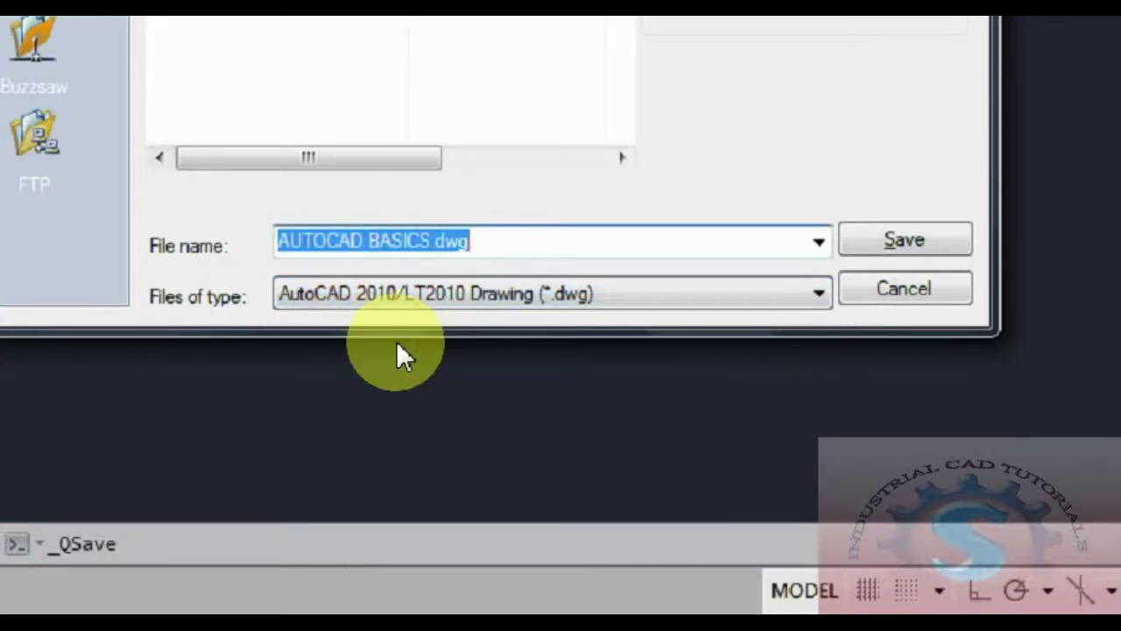
Save the drawing to the Desktop as AUTOCAD BASICS.dwg in the AutoCAD 2010/LT2010 Drawing format
{"action": "left_click", "coordinate": [411, 295]}
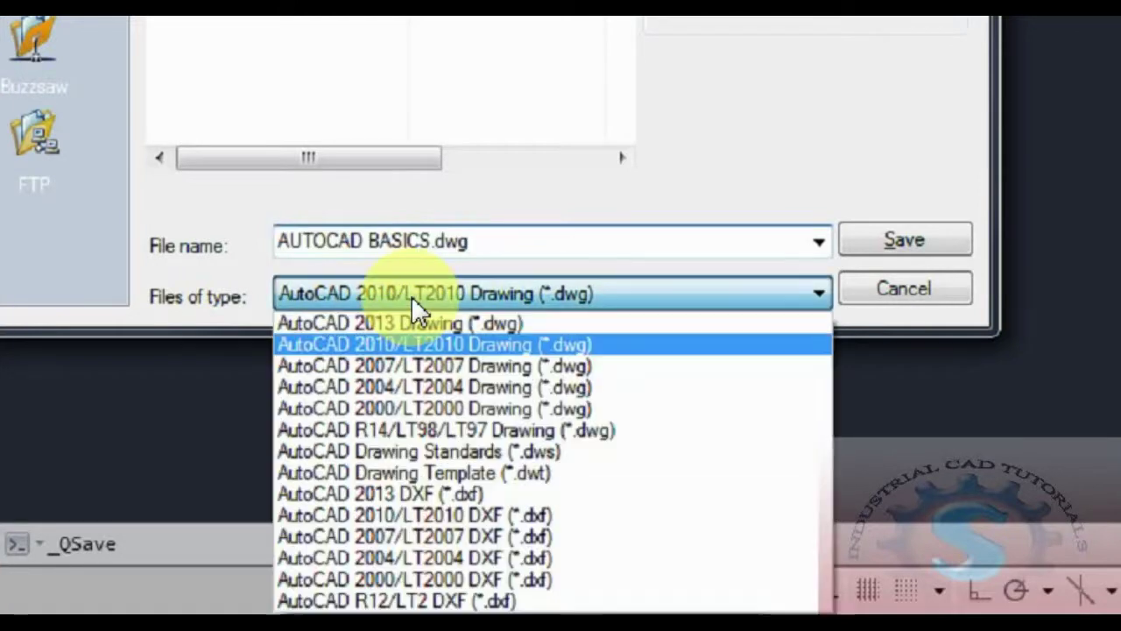
{"action": "left_click", "coordinate": [403, 344]}
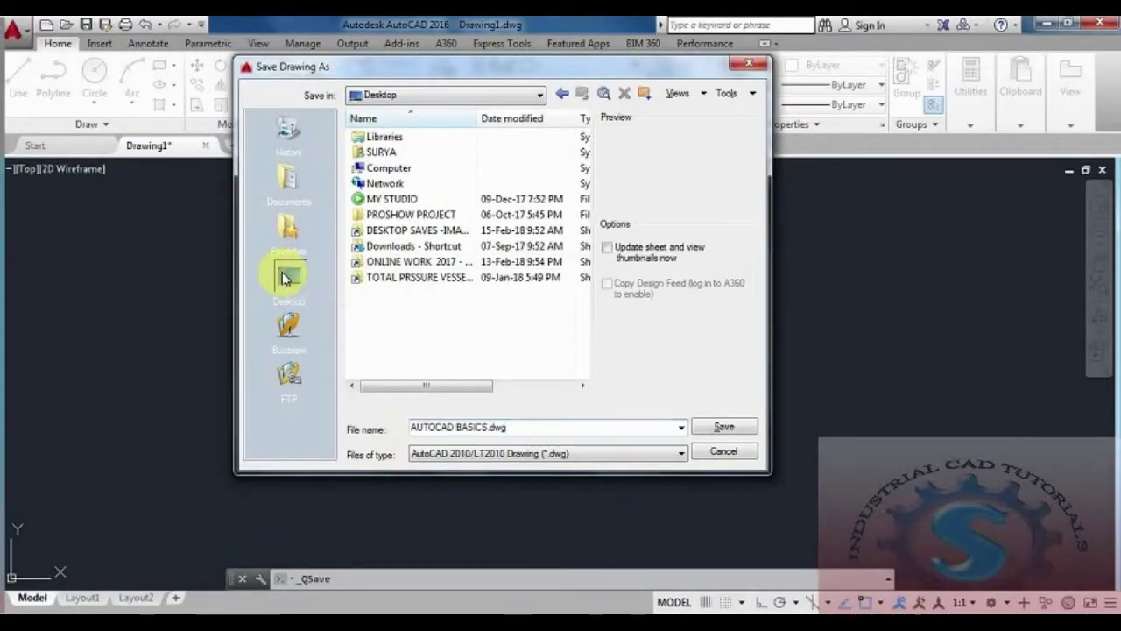
{"action": "left_click", "coordinate": [725, 427]}
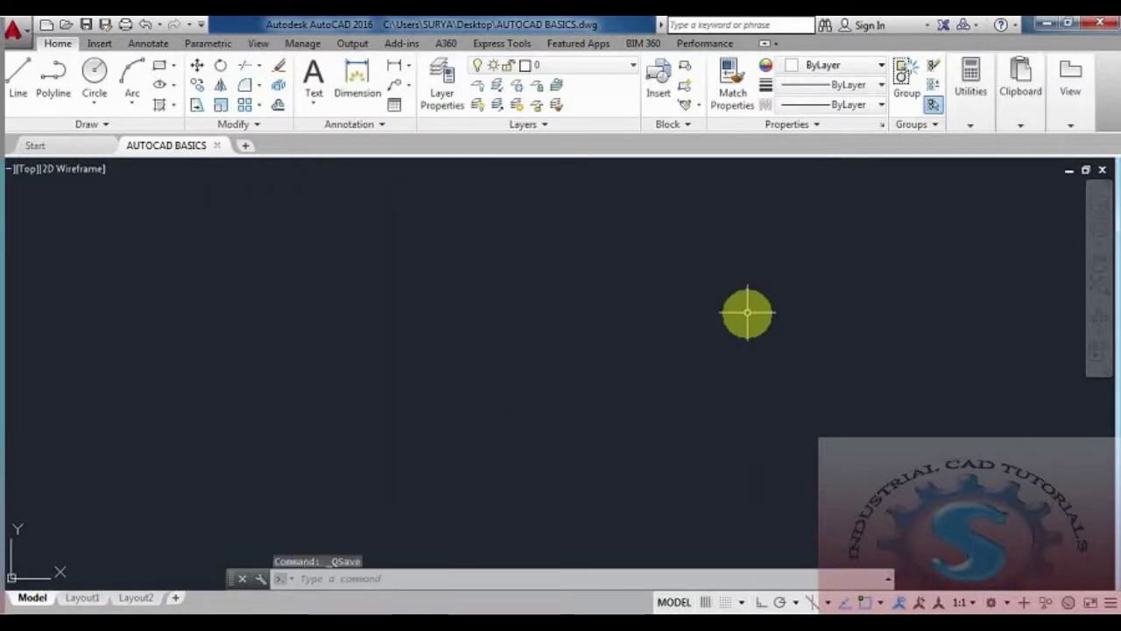
Check the saved AUTOCAD BASICS file on the Windows desktop and return to the drawing in AutoCAD
{"action": "left_click", "coordinate": [1050, 29]}
{"action": "left_click", "coordinate": [1051, 31]}
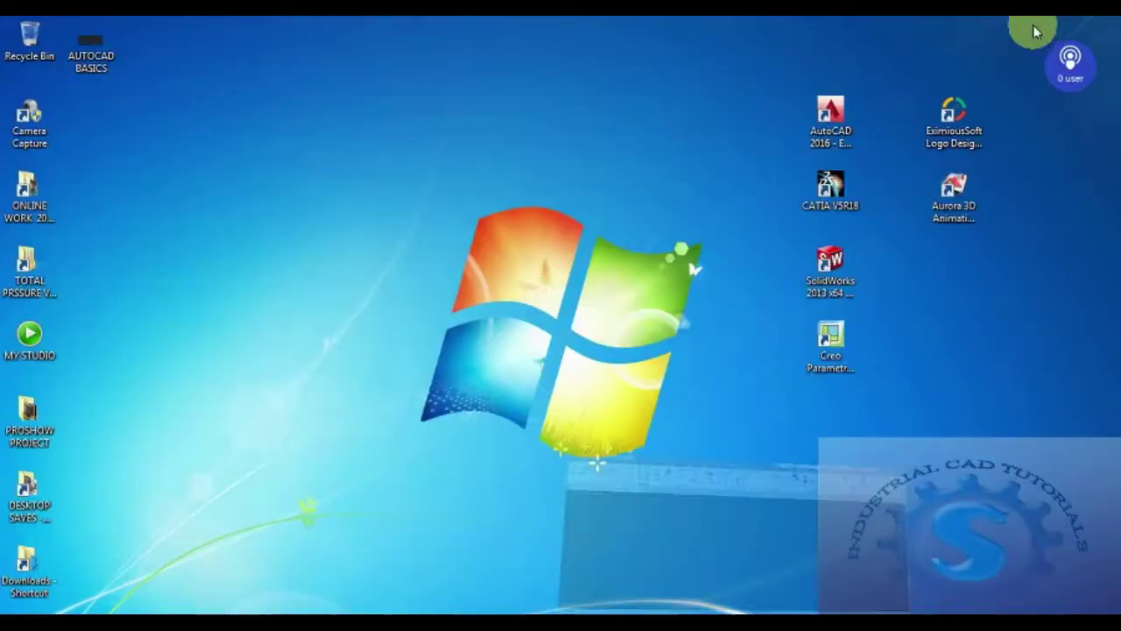
{"action": "left_click", "coordinate": [101, 60]}
{"action": "left_click_drag", "start_coordinate": [99, 61], "coordinate": [184, 125]}
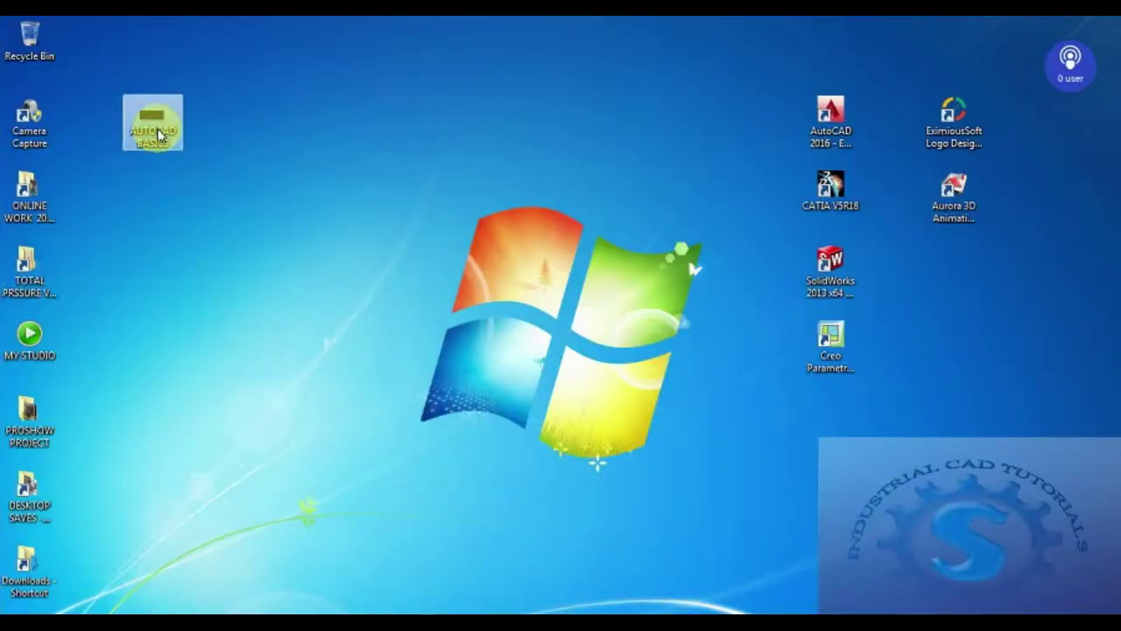
{"action": "left_click_drag", "start_coordinate": [161, 140], "coordinate": [98, 53]}
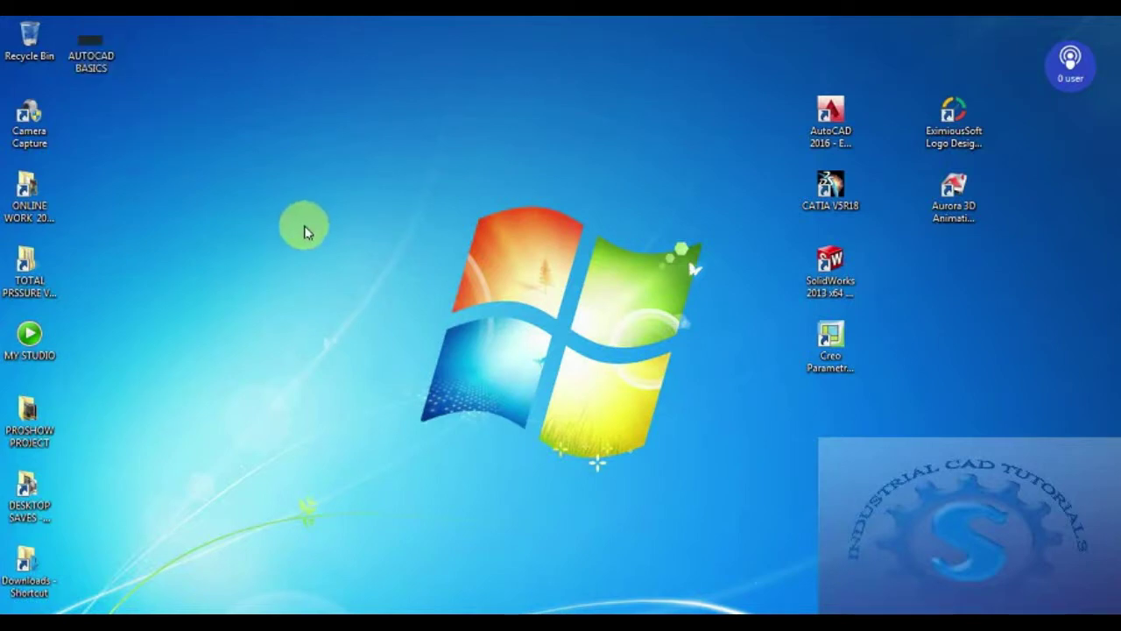
{"action": "mouse_move", "coordinate": [225, 623]}
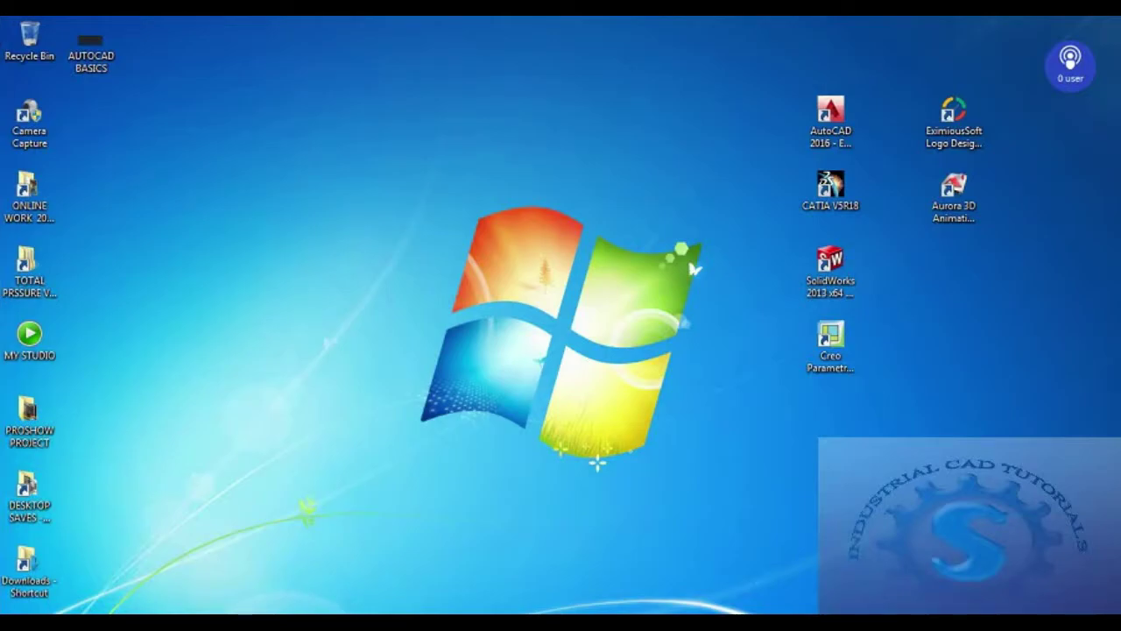
{"action": "left_click", "coordinate": [263, 623]}
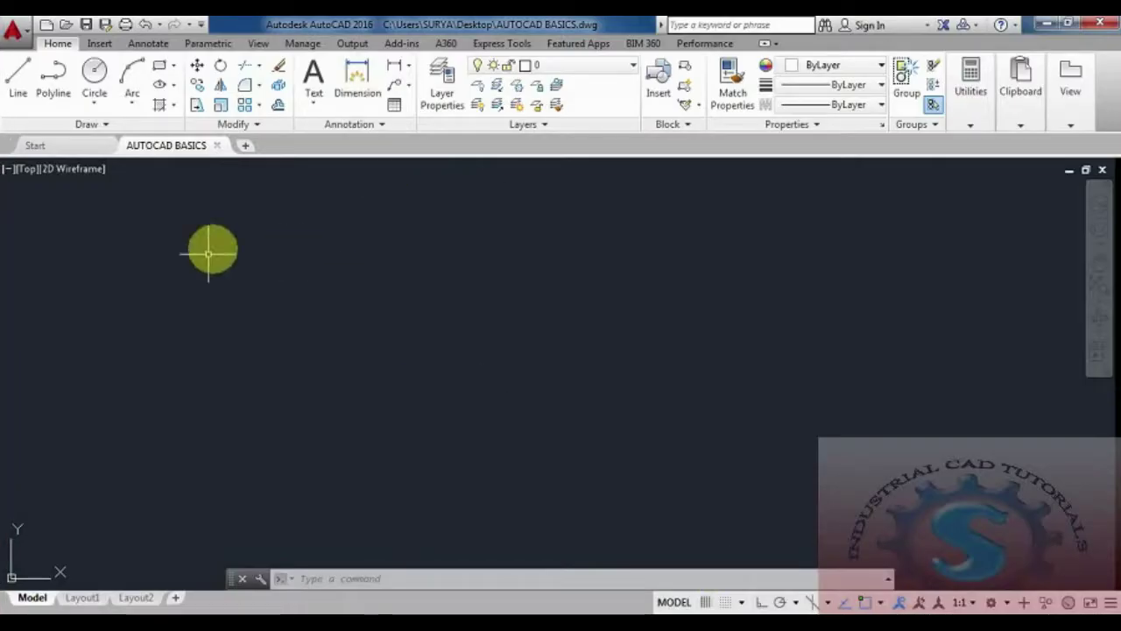
Look over the application's Save As, Export, Publish, Print and Drawing Utilities commands
{"action": "left_click", "coordinate": [10, 28]}
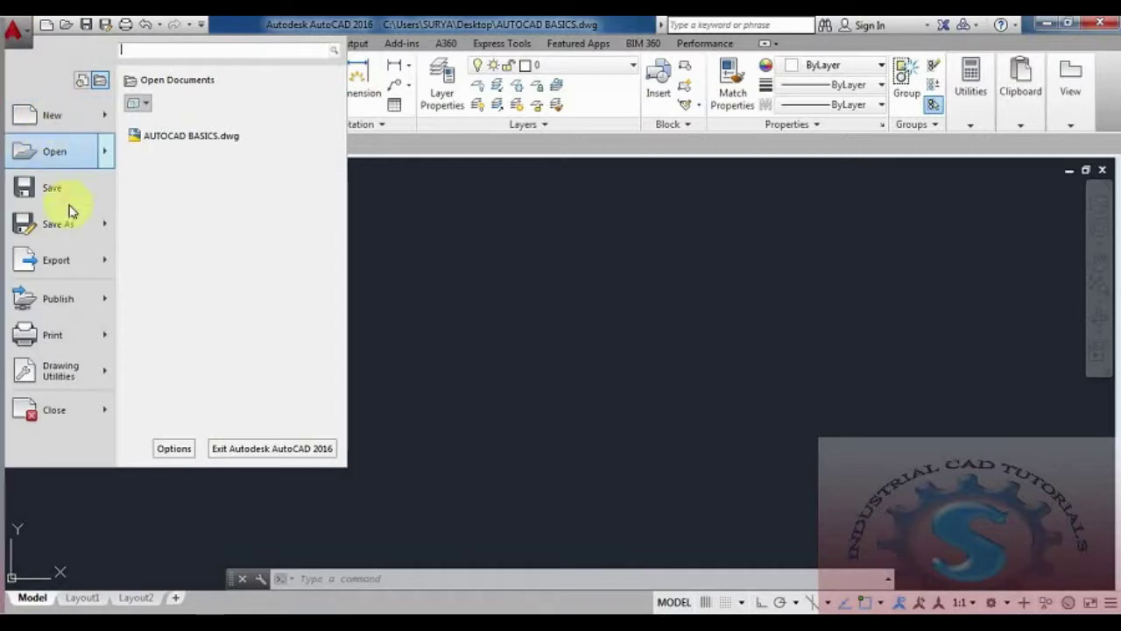
{"action": "mouse_move", "coordinate": [70, 227]}
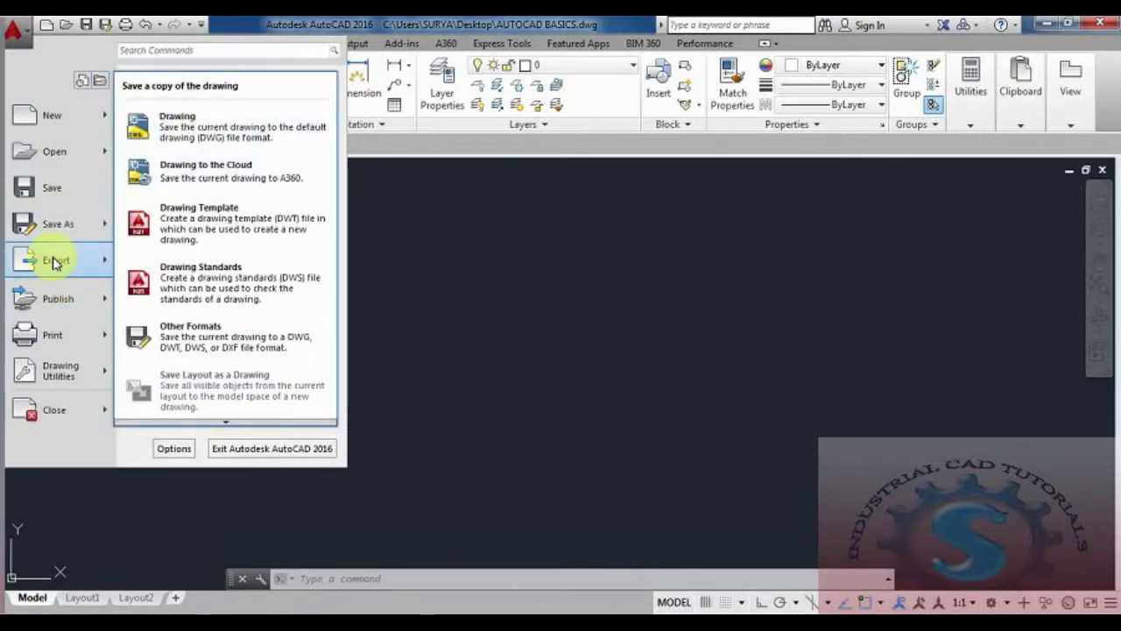
{"action": "mouse_move", "coordinate": [55, 261]}
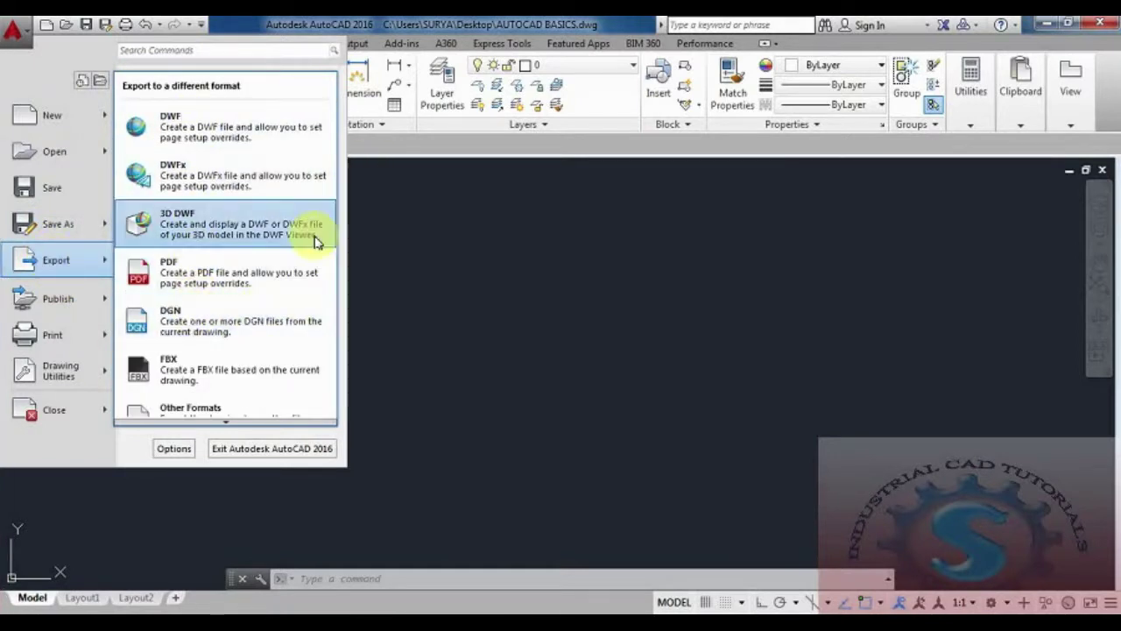
{"action": "mouse_move", "coordinate": [51, 302]}
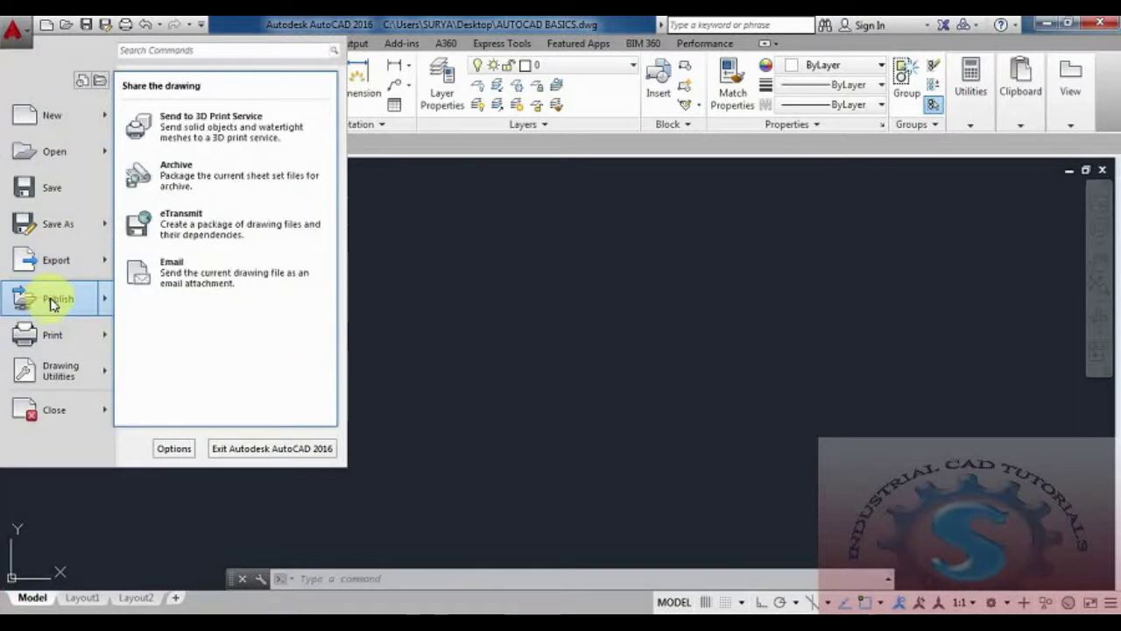
{"action": "mouse_move", "coordinate": [63, 342]}
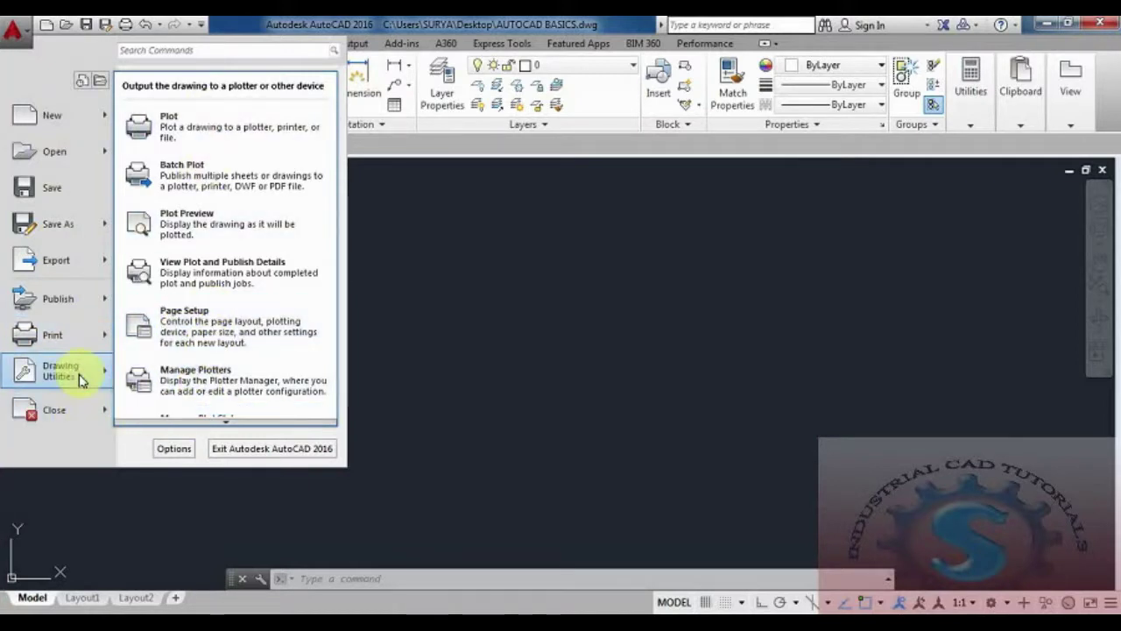
{"action": "mouse_move", "coordinate": [81, 379]}
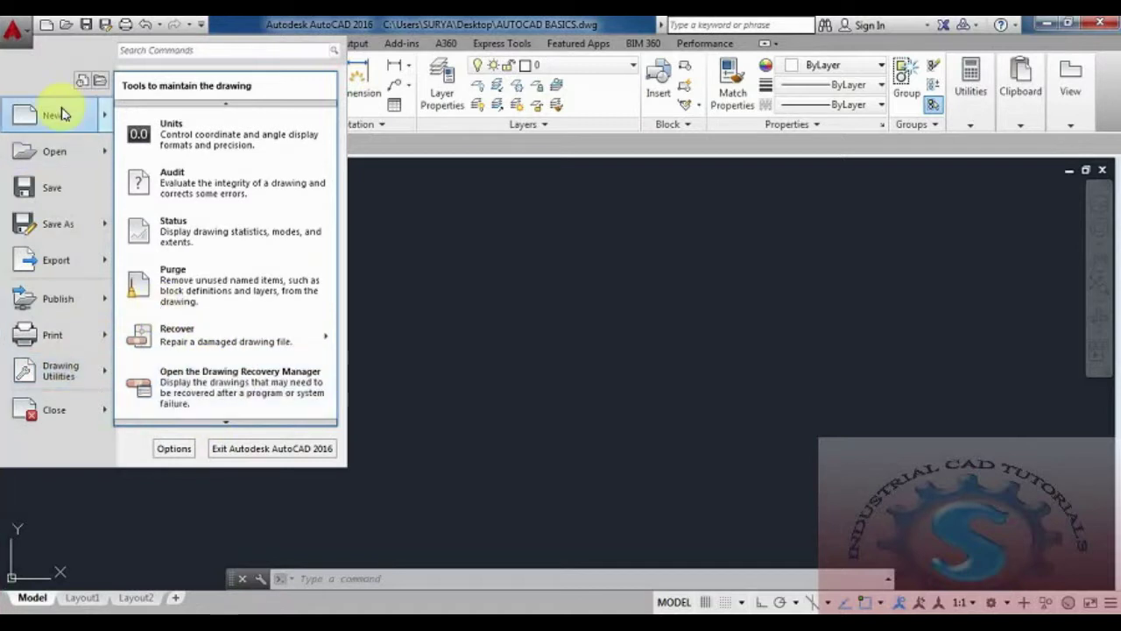
{"action": "left_click", "coordinate": [599, 263]}
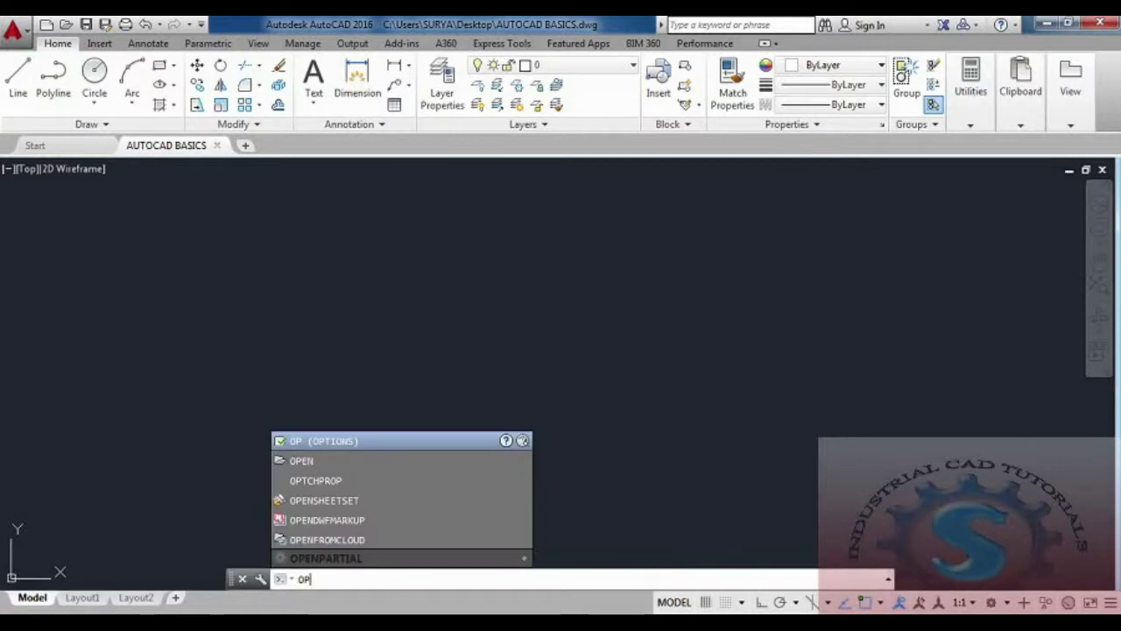
Switch to Notepad, add the line OPTIONS-OP COMMAND below COMPUTER AIDED DESIGN, and return to AutoCAD
{"action": "key", "text": "alt+Tab"}
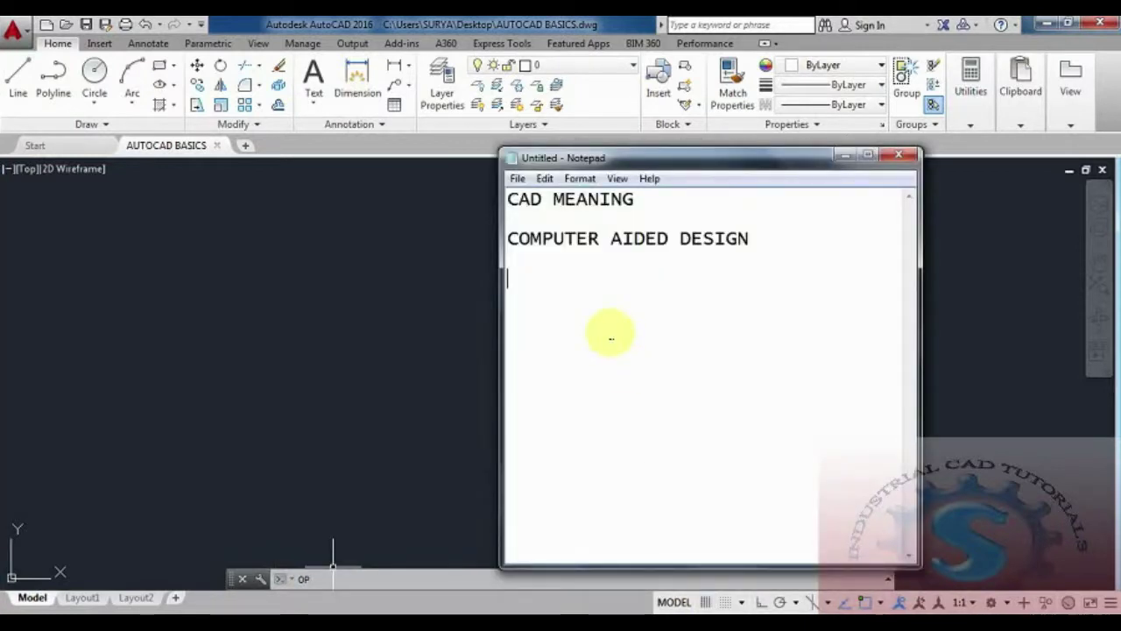
{"action": "type", "text": "OPTIONS-OP"}
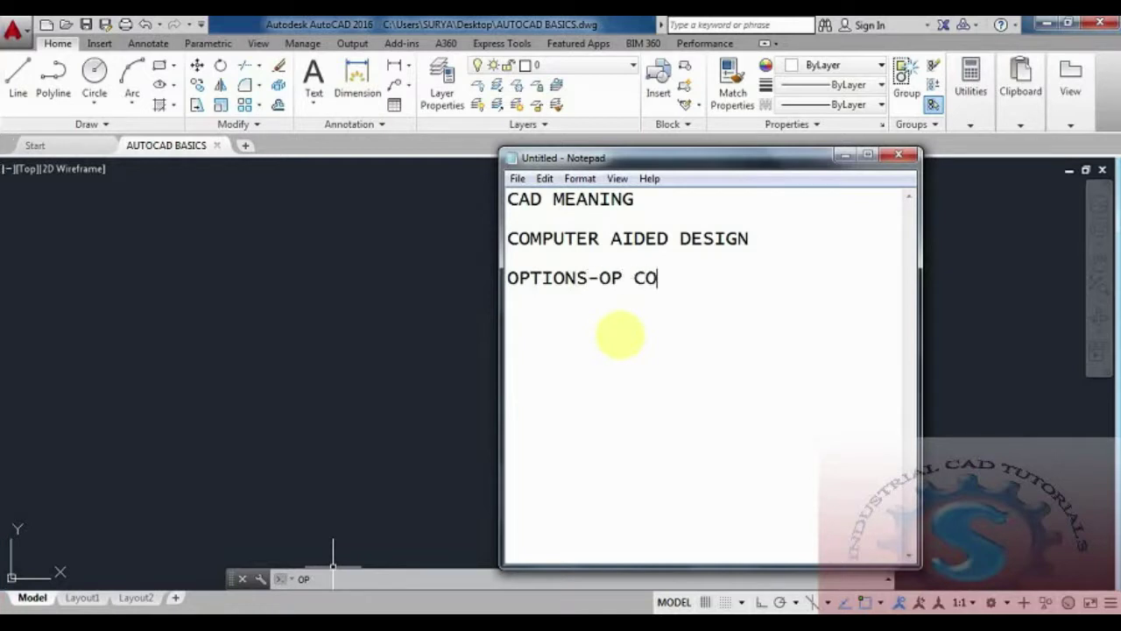
{"action": "type", "text": "COMMAND"}
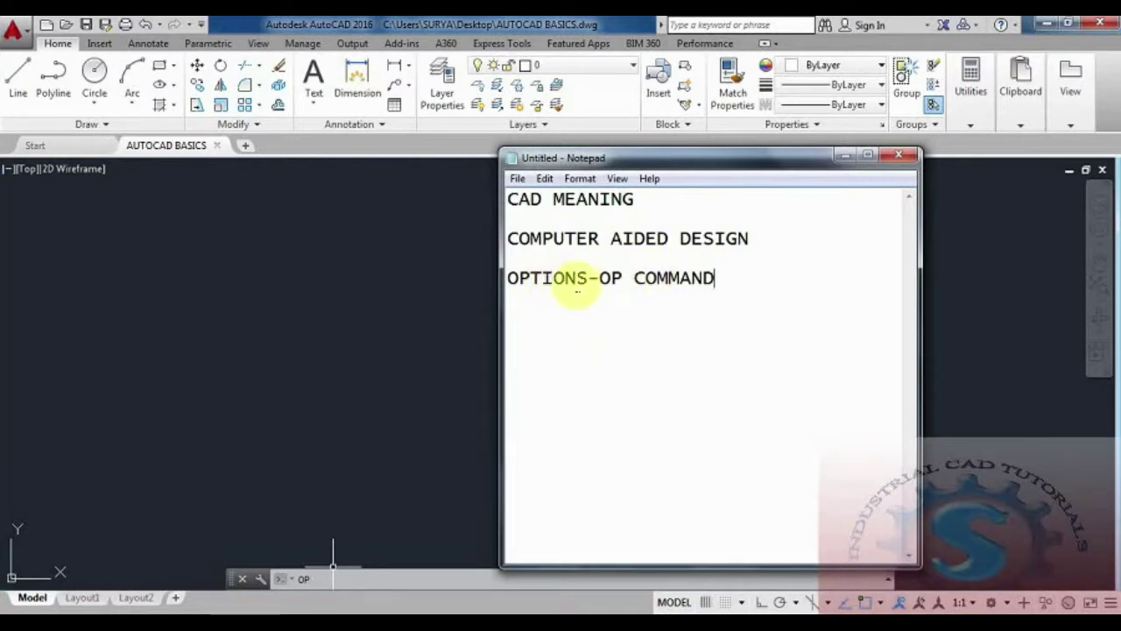
{"action": "left_click", "coordinate": [843, 155]}
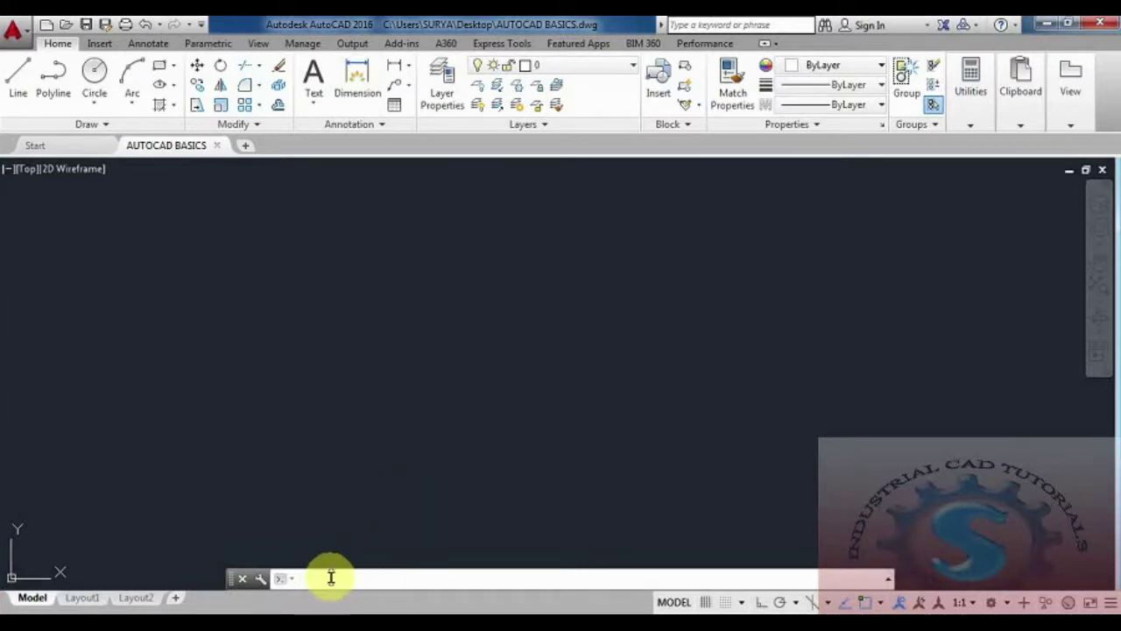
Open the Options dialog with the OP command and review the Files and Display settings, including the color scheme choices
{"action": "key", "text": "Return"}
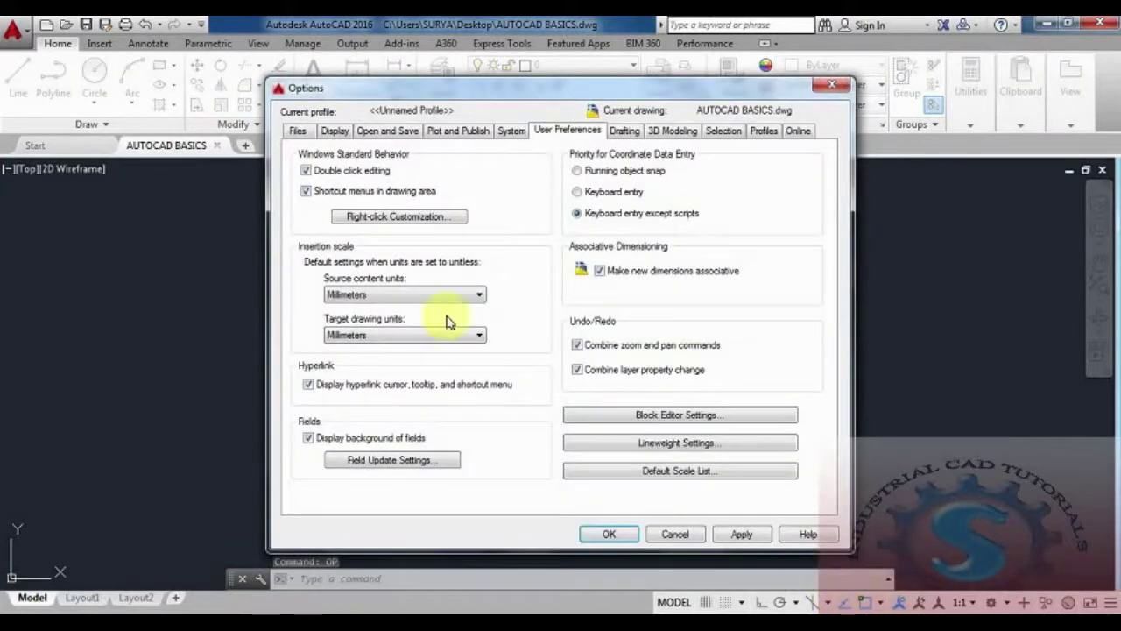
{"action": "left_click", "coordinate": [299, 131]}
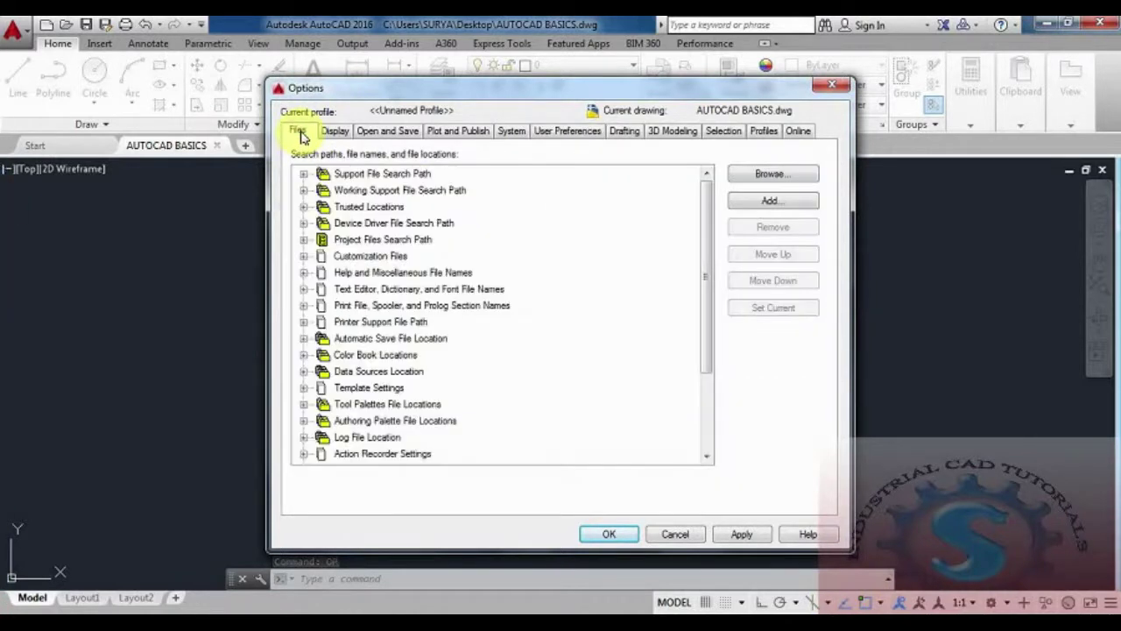
{"action": "mouse_move", "coordinate": [707, 243]}
{"action": "left_mouse_down"}
{"action": "mouse_move", "coordinate": [708, 375]}
{"action": "mouse_move", "coordinate": [708, 245]}
{"action": "left_mouse_up"}
{"action": "left_click", "coordinate": [336, 133]}
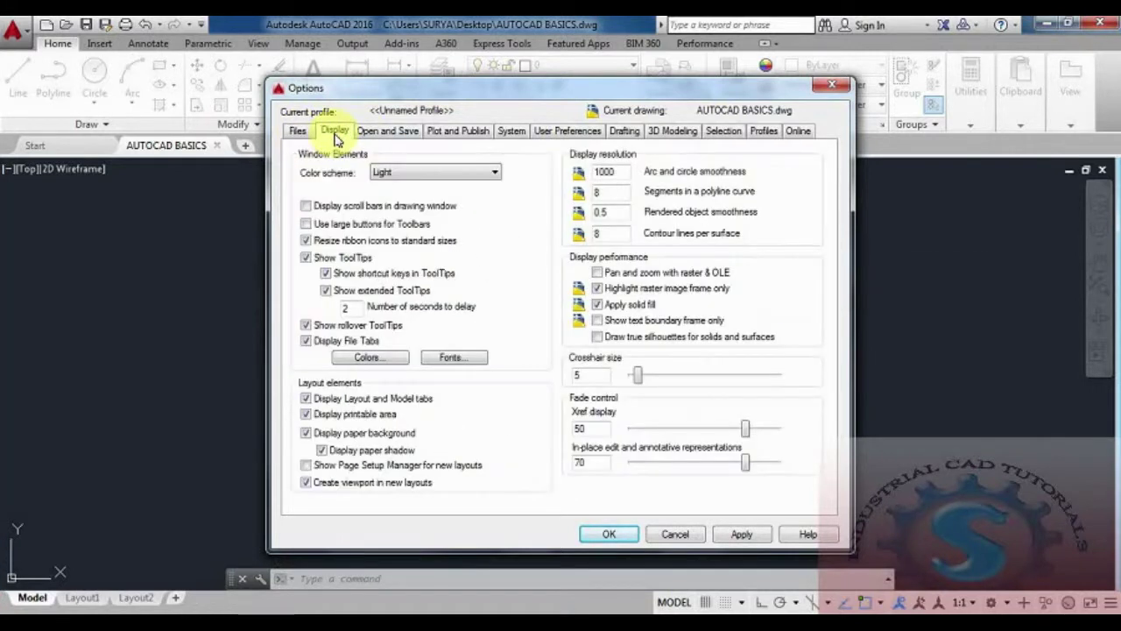
{"action": "left_click", "coordinate": [427, 174]}
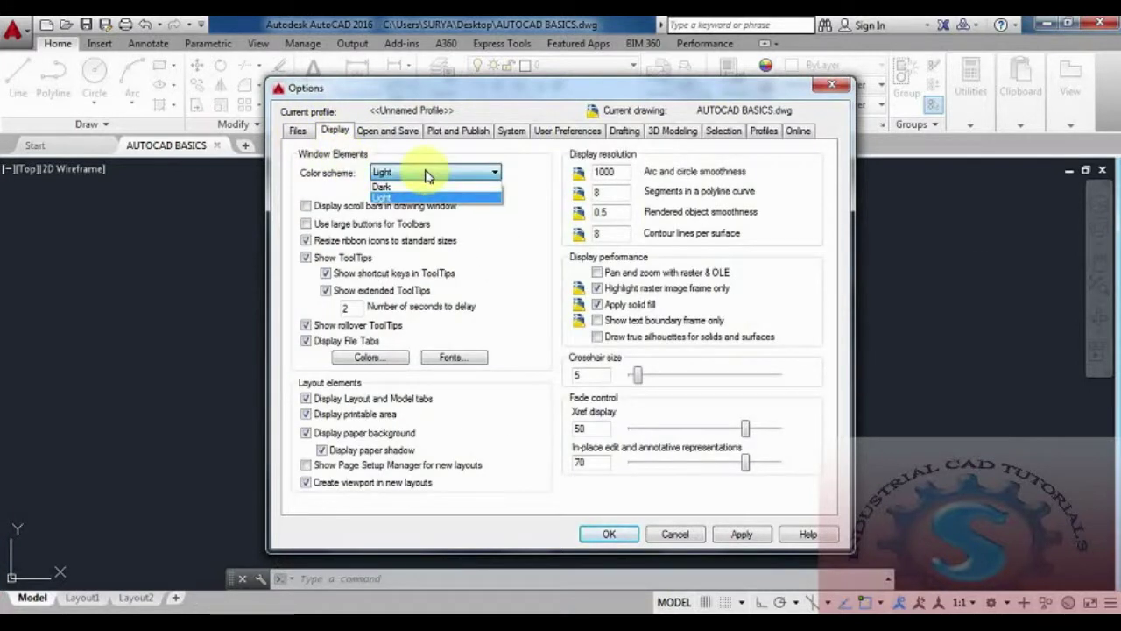
{"action": "left_click", "coordinate": [426, 174]}
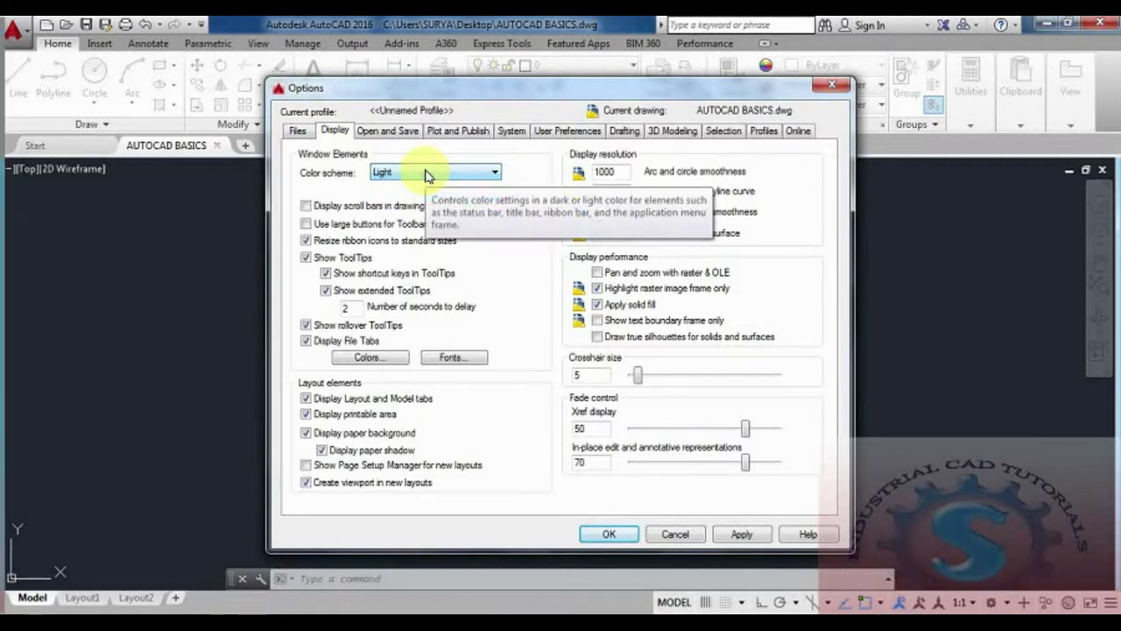
Try AutoCAD 2010/LT2010 Drawing as the default save format in the Open and Save options, and restore AutoCAD 2013 Drawing
{"action": "left_click", "coordinate": [378, 133]}
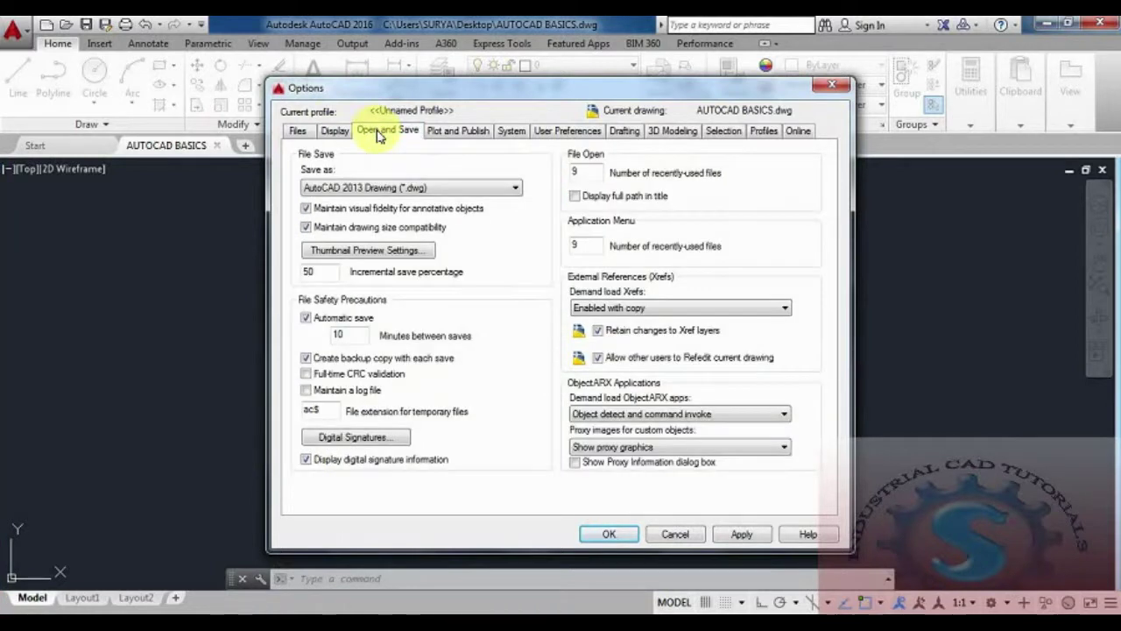
{"action": "left_click", "coordinate": [359, 187]}
{"action": "left_click", "coordinate": [361, 192]}
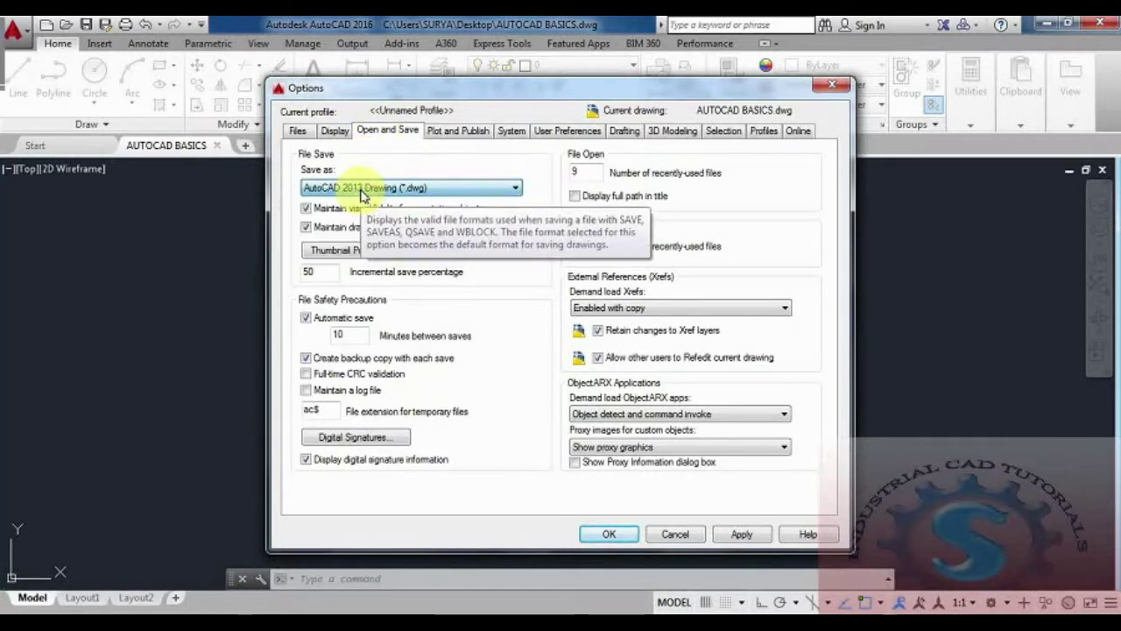
{"action": "left_click", "coordinate": [366, 189]}
{"action": "left_click", "coordinate": [366, 189]}
{"action": "left_click", "coordinate": [366, 190]}
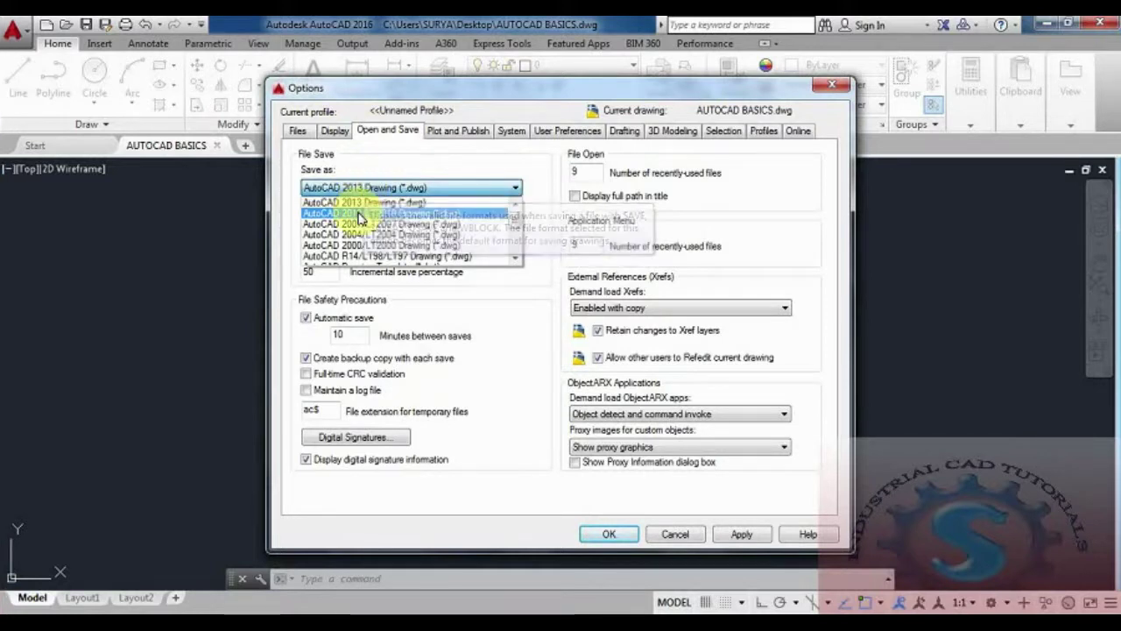
{"action": "left_click", "coordinate": [359, 214]}
{"action": "left_click", "coordinate": [366, 188]}
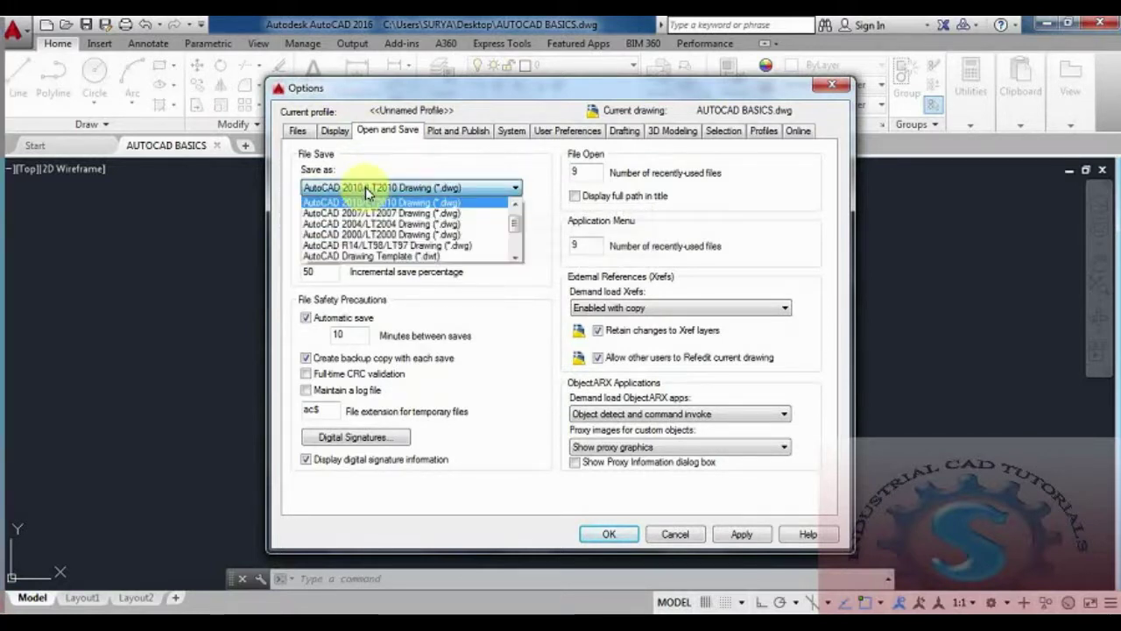
{"action": "left_click", "coordinate": [374, 190]}
{"action": "left_click", "coordinate": [371, 190]}
{"action": "scroll", "coordinate": [376, 210], "scroll_direction": "up", "scroll_amount": 1}
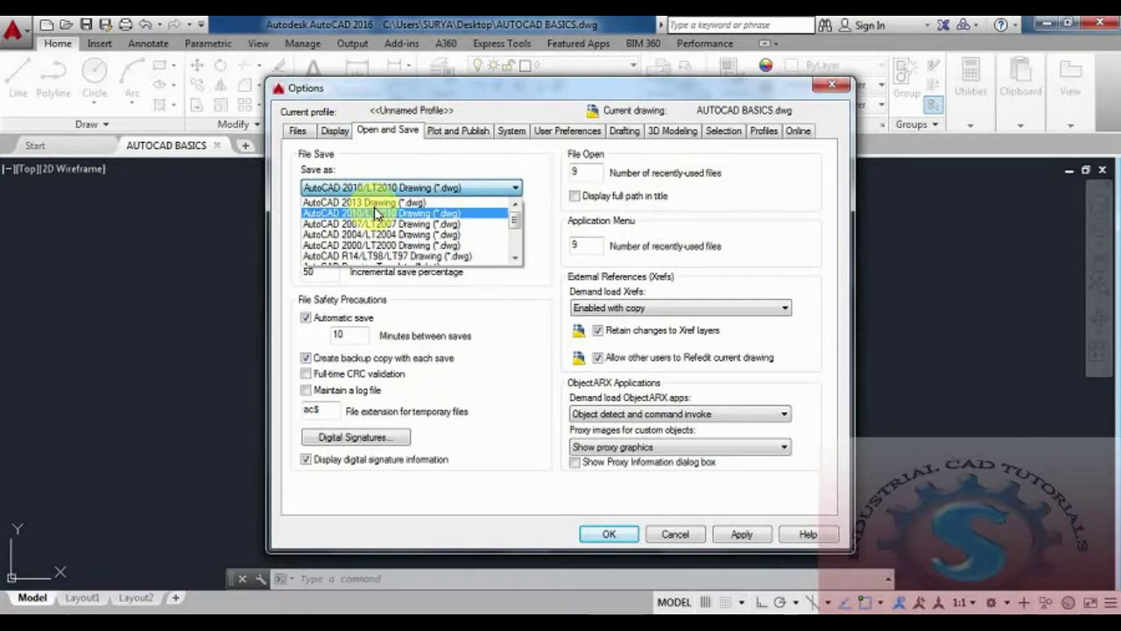
{"action": "left_click", "coordinate": [379, 203]}
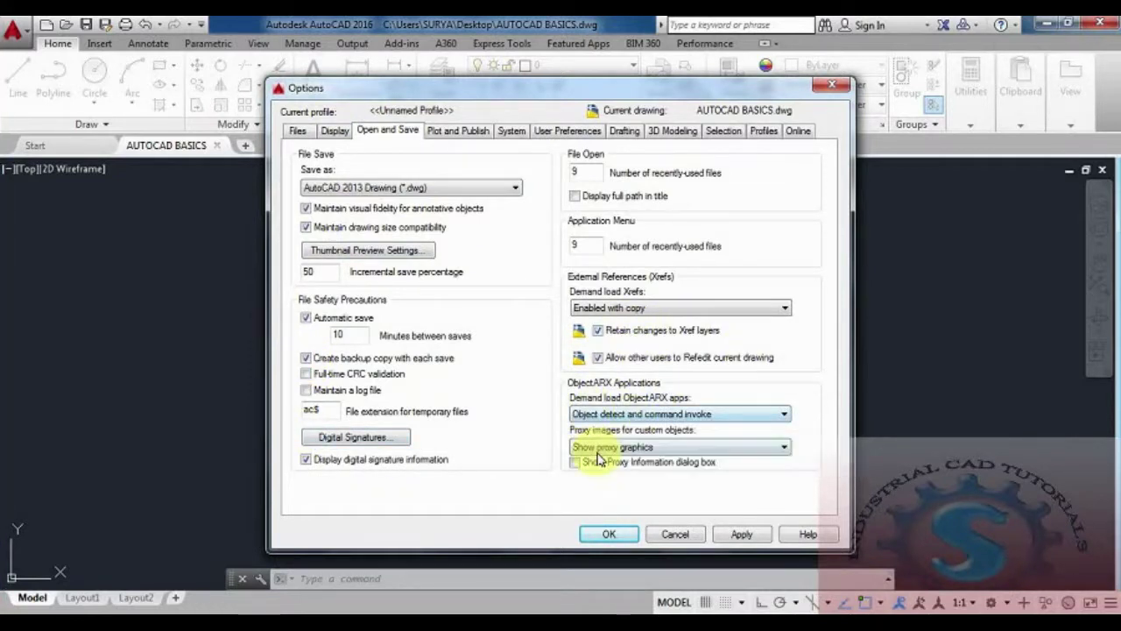
Set the default output device for plotting new drawings to doPDF 8 in the Plot and Publish options
{"action": "left_click", "coordinate": [457, 131]}
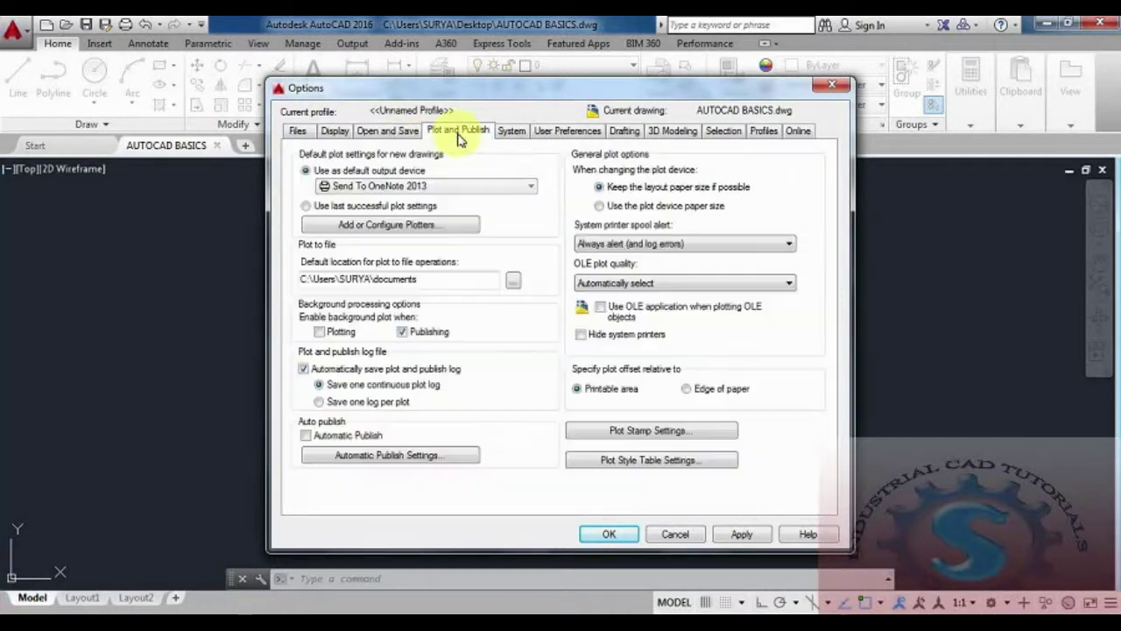
{"action": "left_click", "coordinate": [383, 186]}
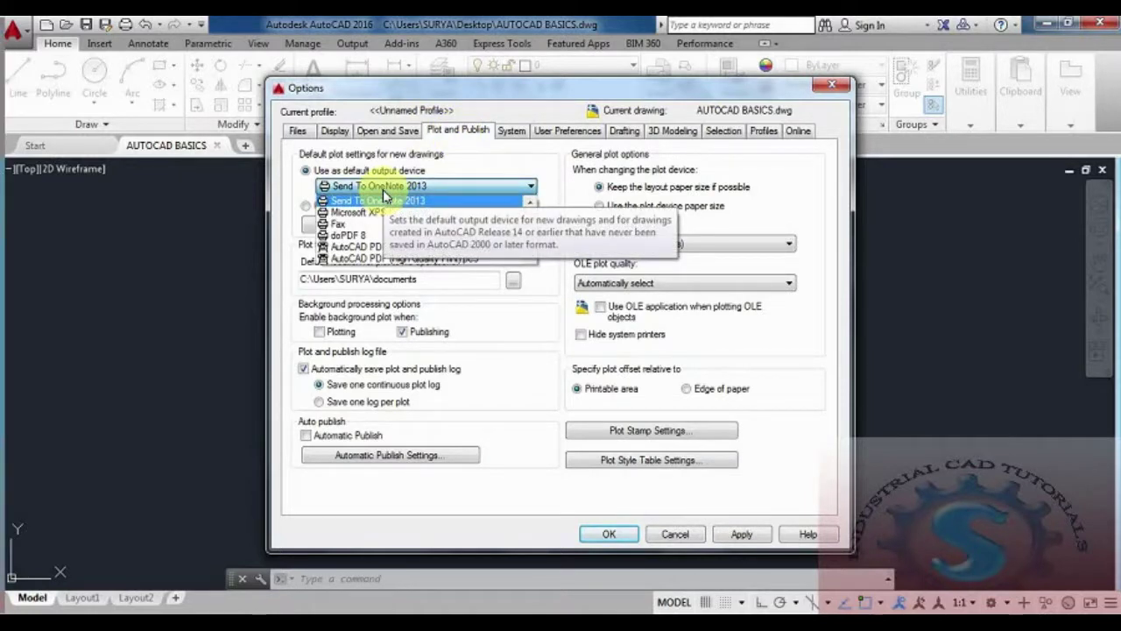
{"action": "left_click", "coordinate": [363, 236]}
{"action": "left_click", "coordinate": [368, 187]}
{"action": "left_click", "coordinate": [357, 236]}
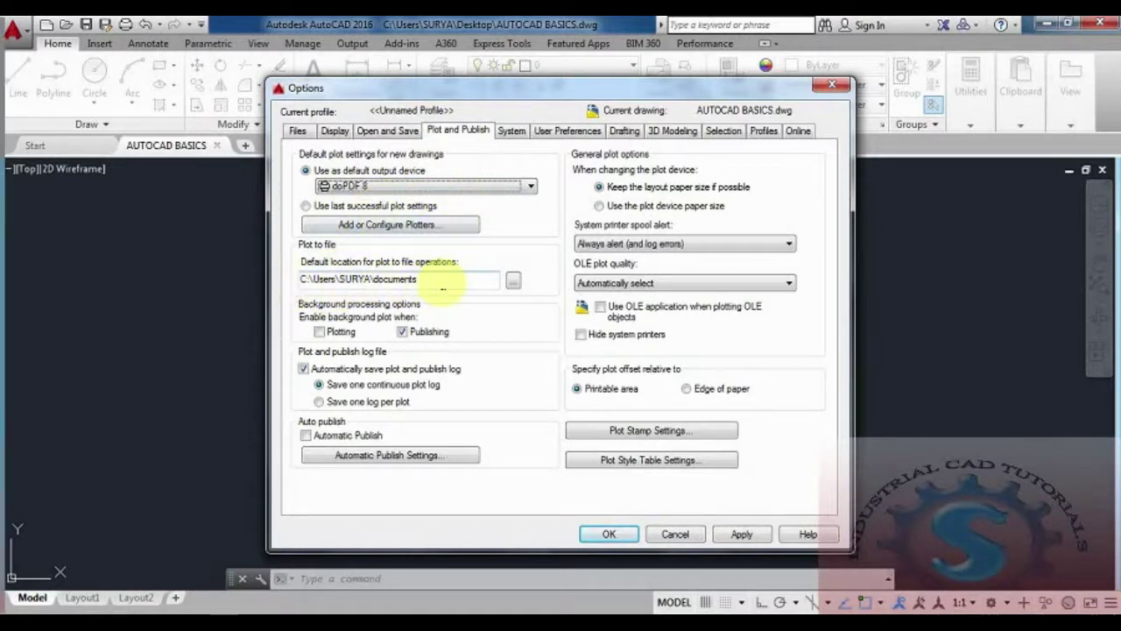
Review the System options, and in User Preferences try Centimeters as the source content units before restoring Millimeters
{"action": "left_click", "coordinate": [513, 133]}
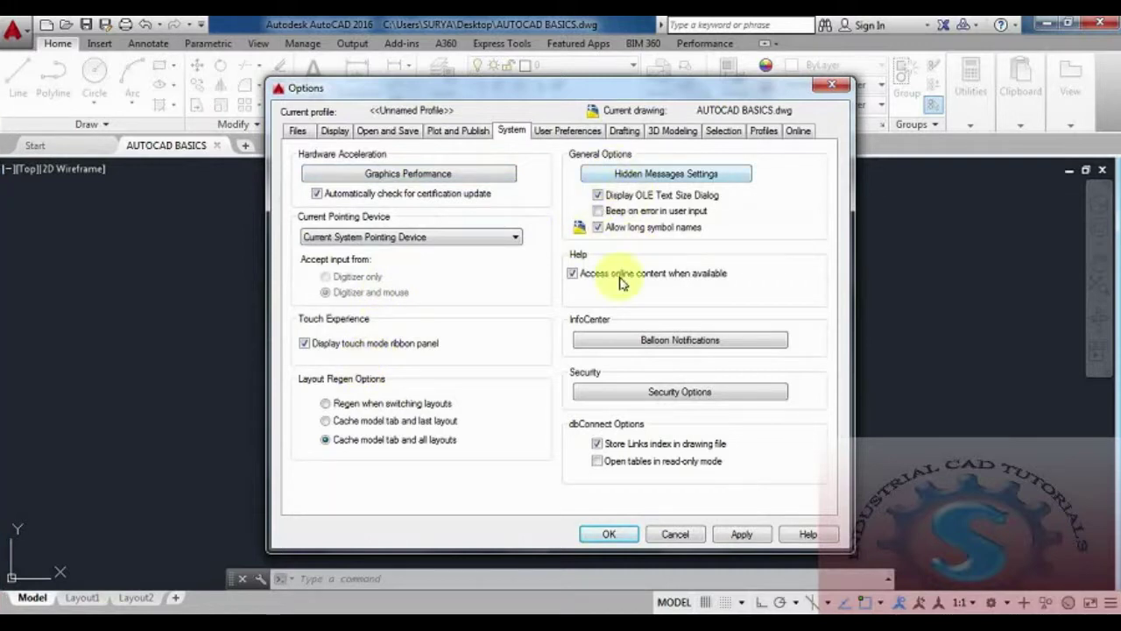
{"action": "left_click", "coordinate": [567, 136]}
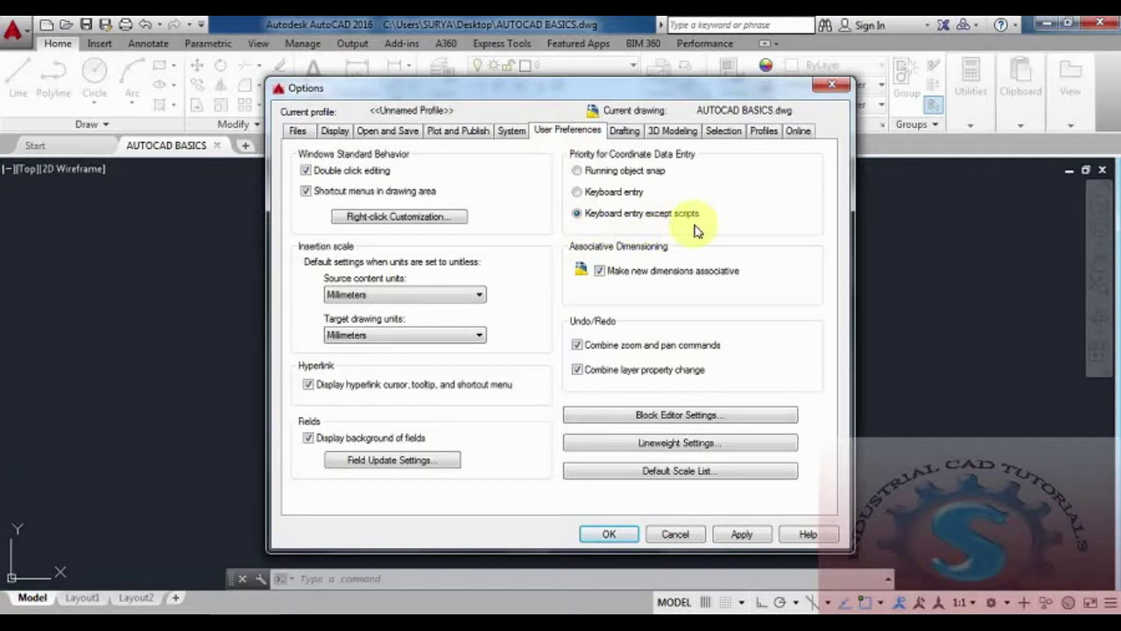
{"action": "left_click", "coordinate": [396, 295]}
{"action": "left_click", "coordinate": [397, 295]}
{"action": "left_click", "coordinate": [398, 295]}
{"action": "left_click", "coordinate": [398, 297]}
{"action": "left_click", "coordinate": [397, 297]}
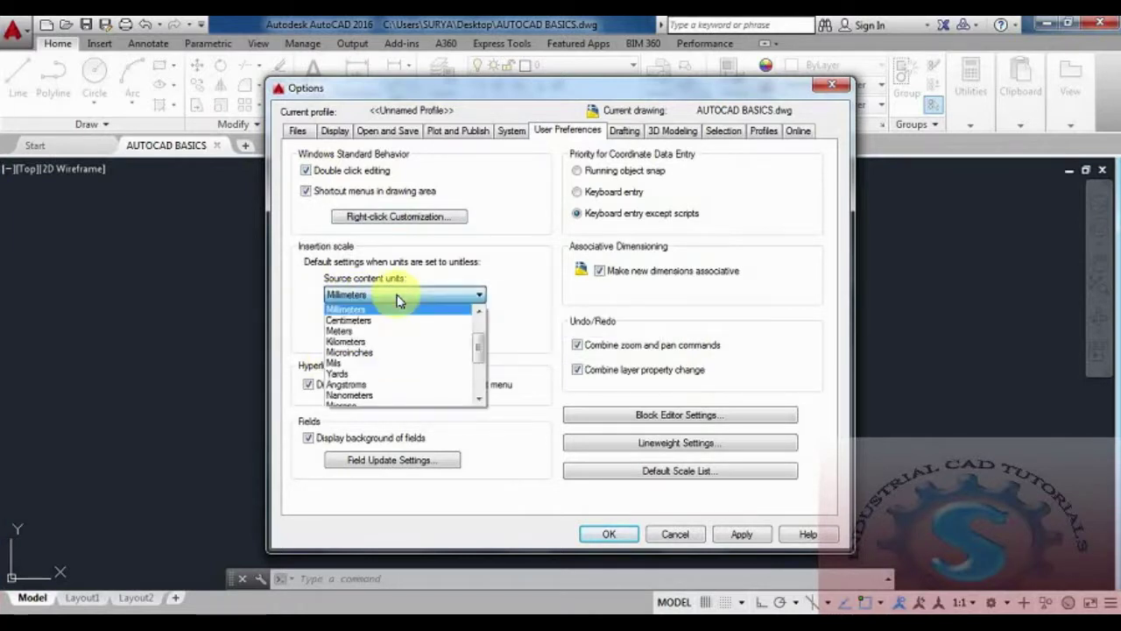
{"action": "left_click", "coordinate": [374, 321]}
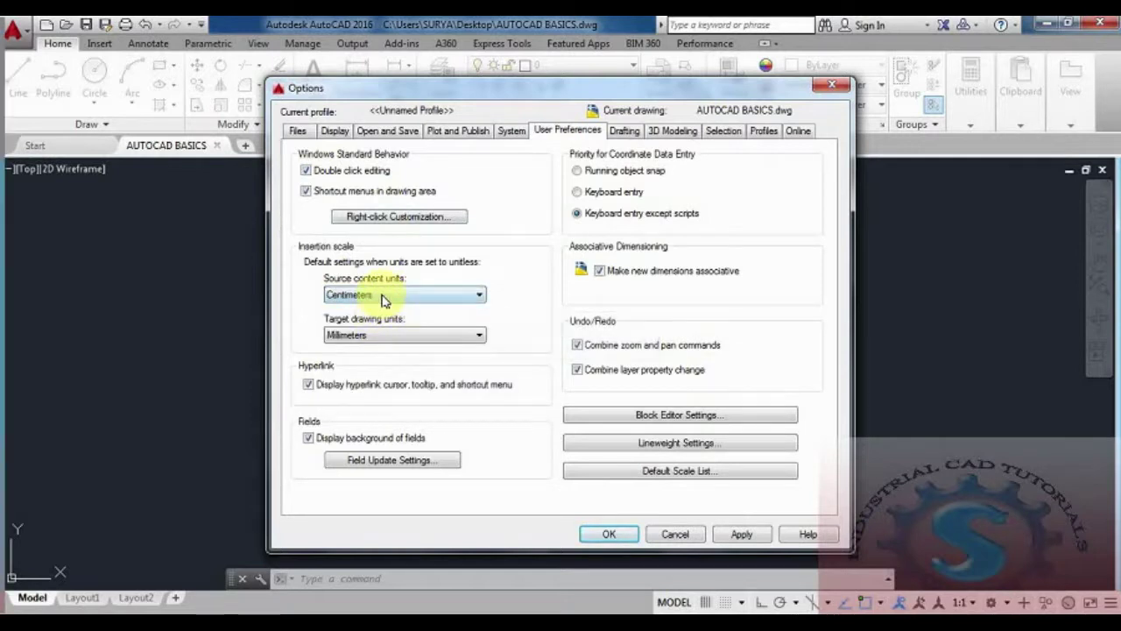
{"action": "left_click", "coordinate": [380, 295]}
{"action": "left_click_drag", "start_coordinate": [475, 356], "coordinate": [476, 306]}
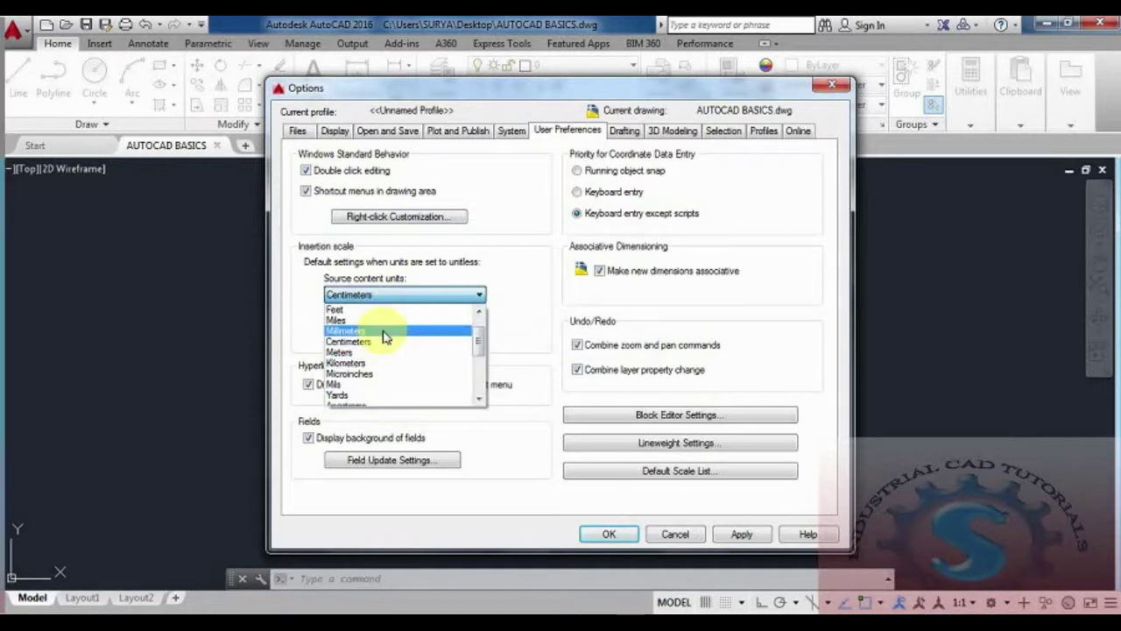
{"action": "left_click", "coordinate": [387, 334]}
{"action": "left_click", "coordinate": [373, 340]}
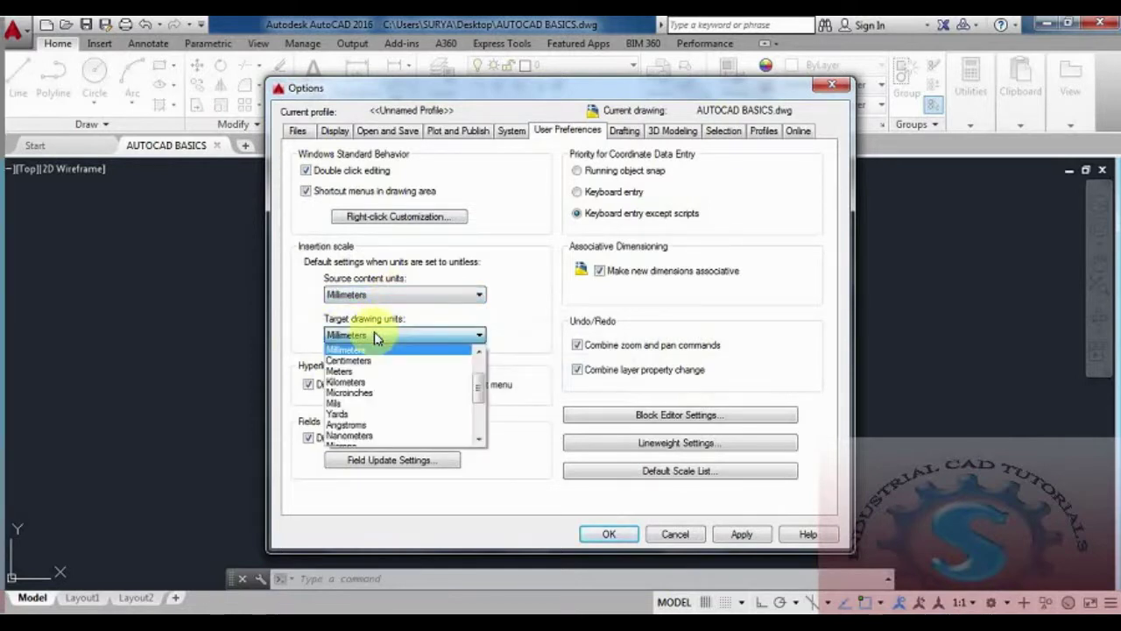
{"action": "left_click", "coordinate": [412, 334]}
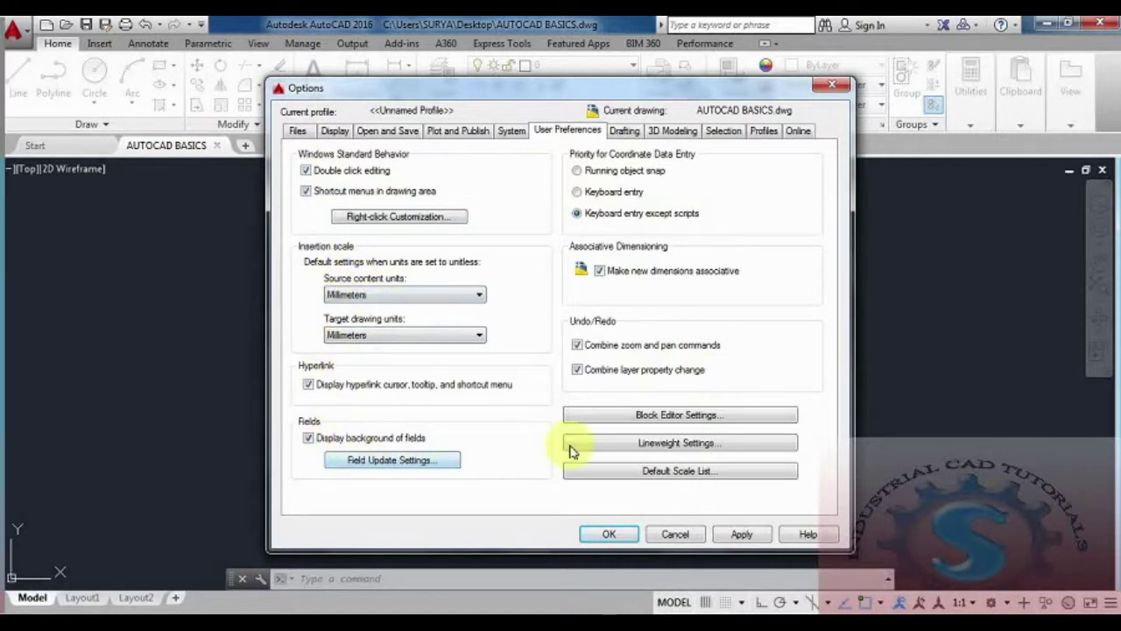
Review the Drafting and 3D Modeling options, including the visual style choices for creating 3D objects
{"action": "left_click", "coordinate": [627, 131]}
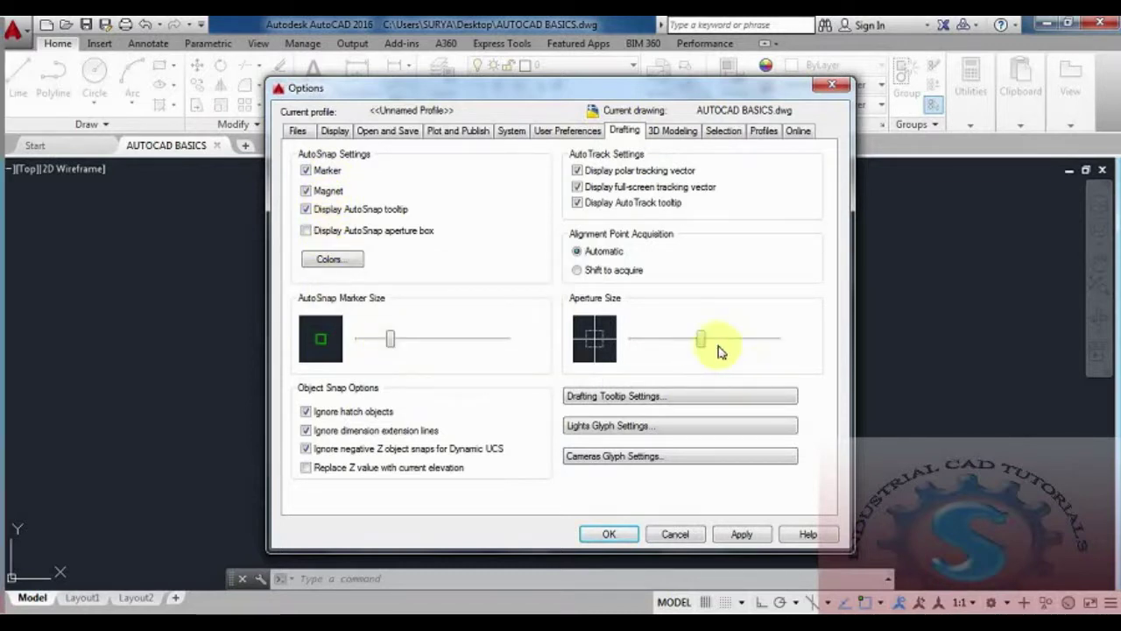
{"action": "left_click", "coordinate": [673, 133]}
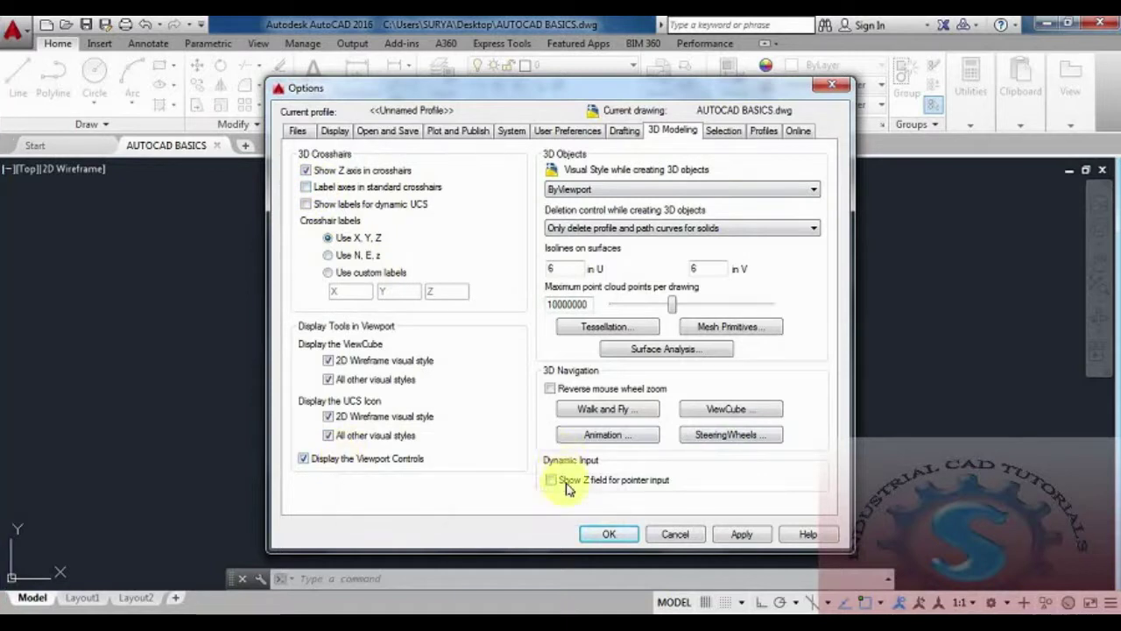
{"action": "left_click", "coordinate": [592, 191]}
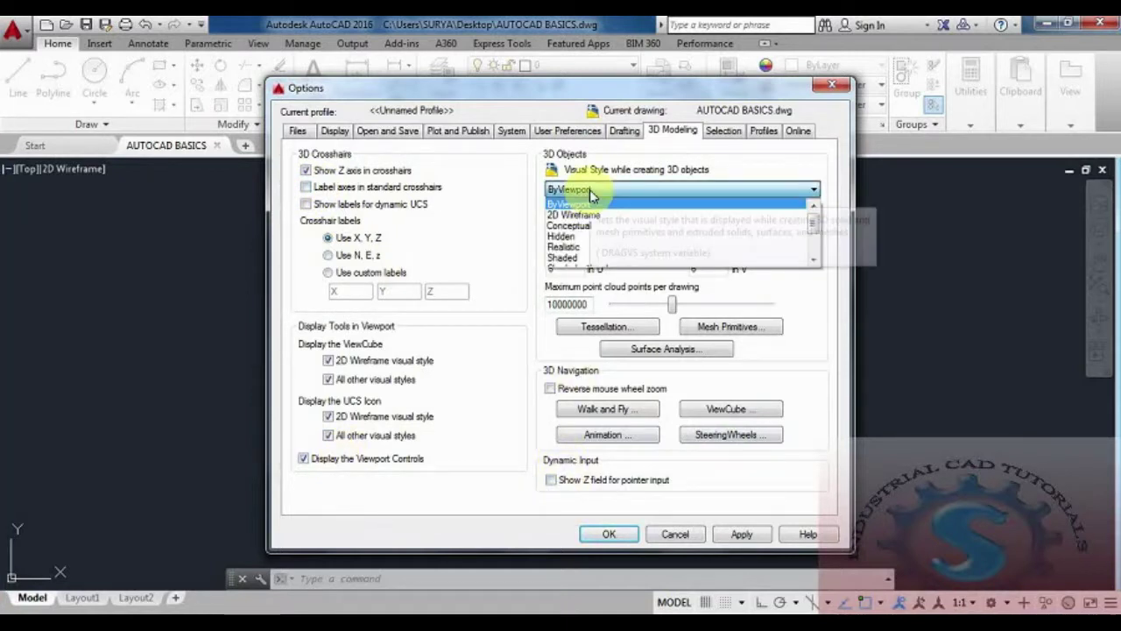
{"action": "left_click", "coordinate": [592, 191]}
{"action": "left_click", "coordinate": [589, 189]}
{"action": "left_click", "coordinate": [589, 189]}
{"action": "left_click", "coordinate": [589, 189]}
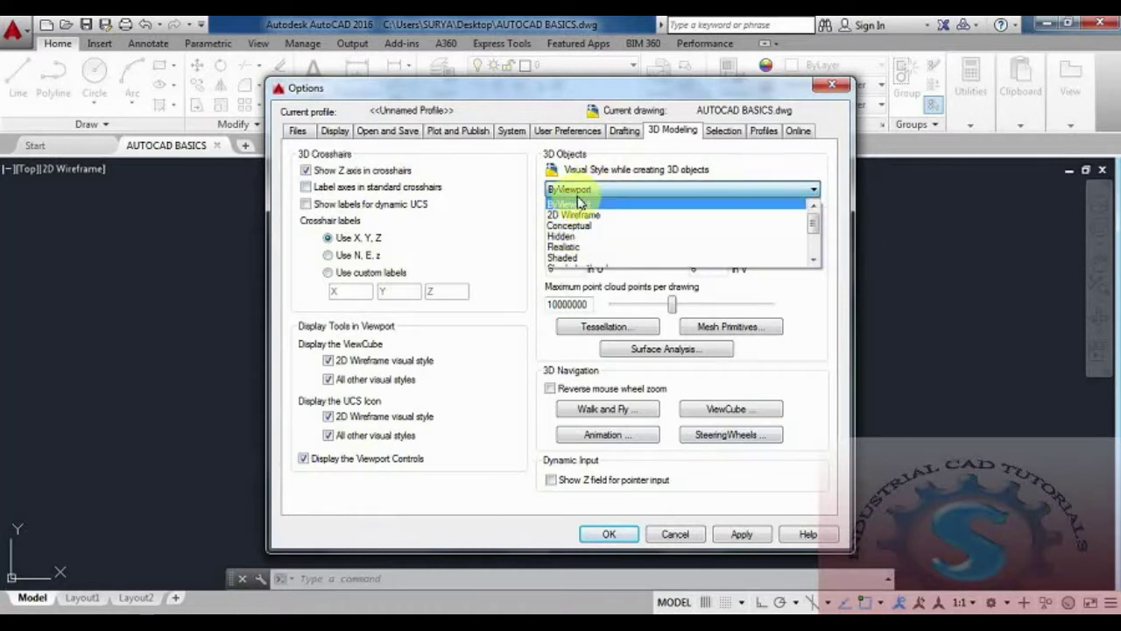
{"action": "left_click", "coordinate": [581, 193]}
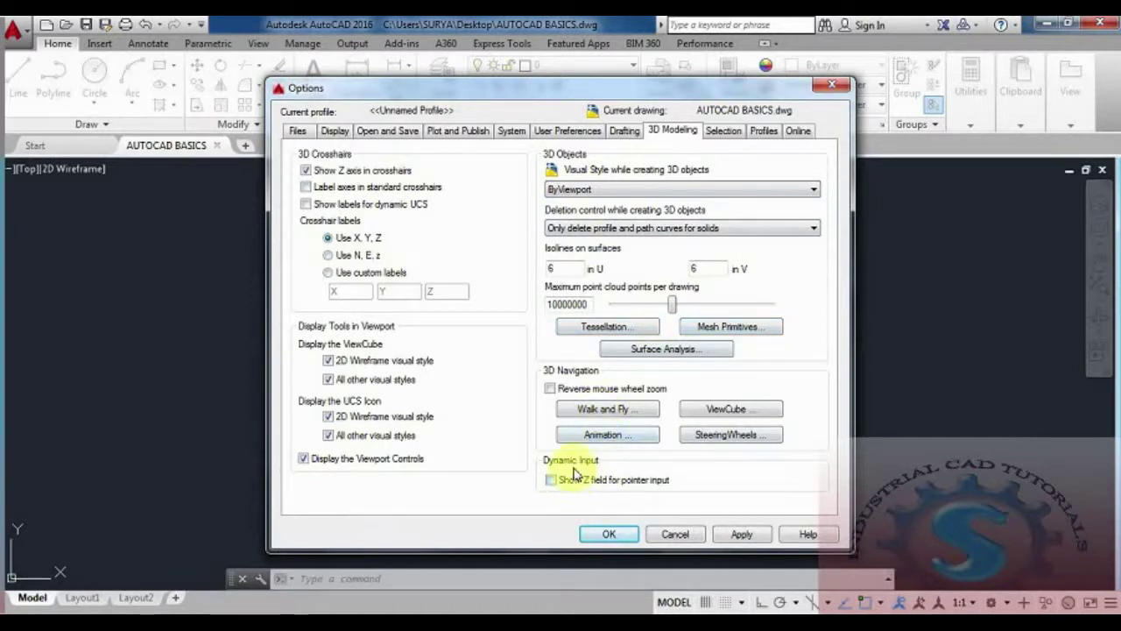
Look through the other Options categories once more, from Selection and Open and Save to Online and Files, and accept the settings
{"action": "left_click", "coordinate": [725, 131]}
{"action": "left_click", "coordinate": [672, 131]}
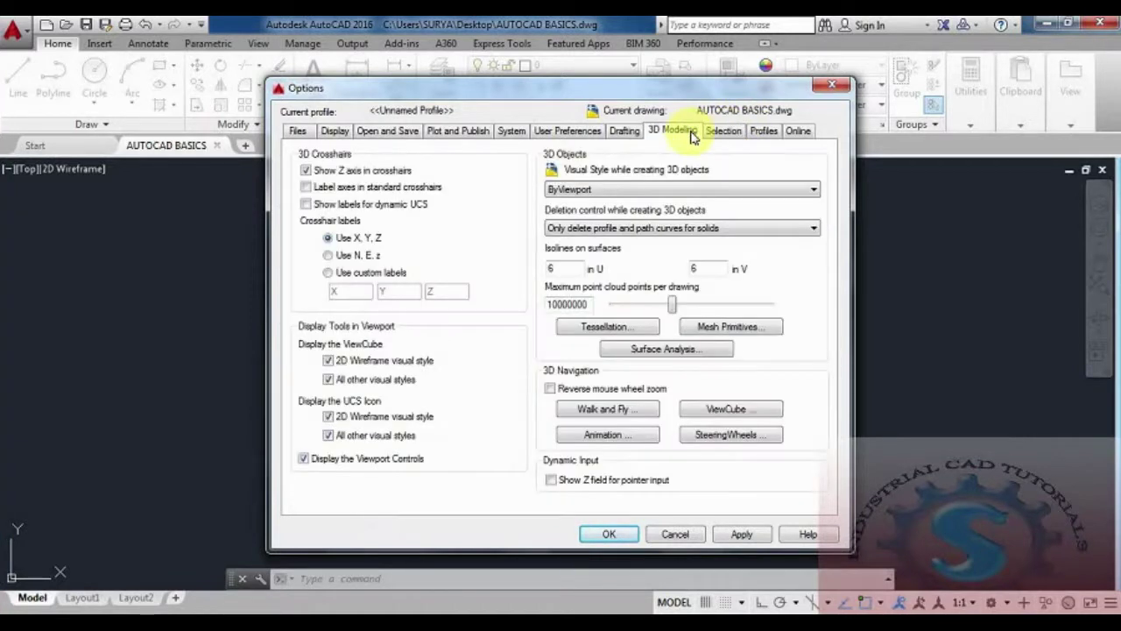
{"action": "left_click", "coordinate": [574, 131]}
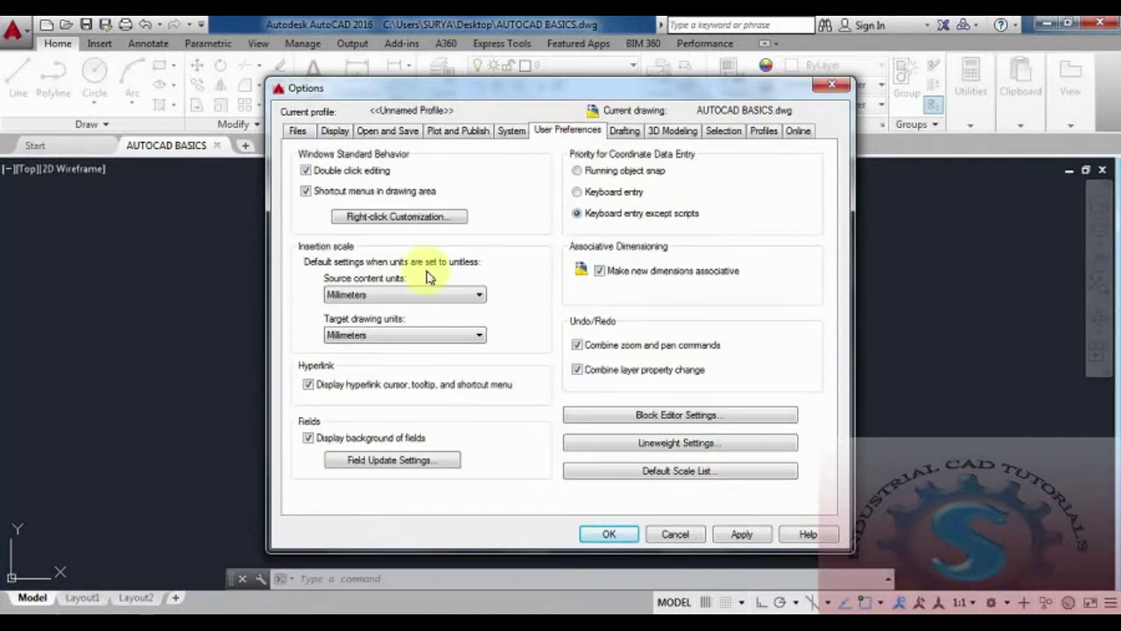
{"action": "left_click", "coordinate": [513, 131]}
{"action": "left_click", "coordinate": [459, 132]}
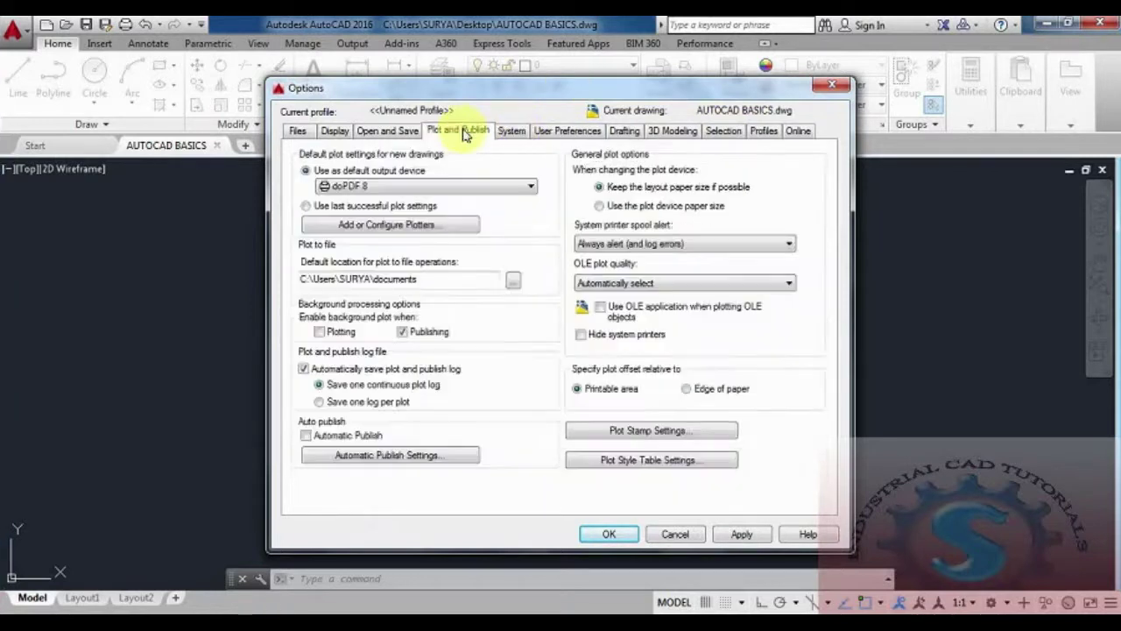
{"action": "left_click", "coordinate": [392, 133]}
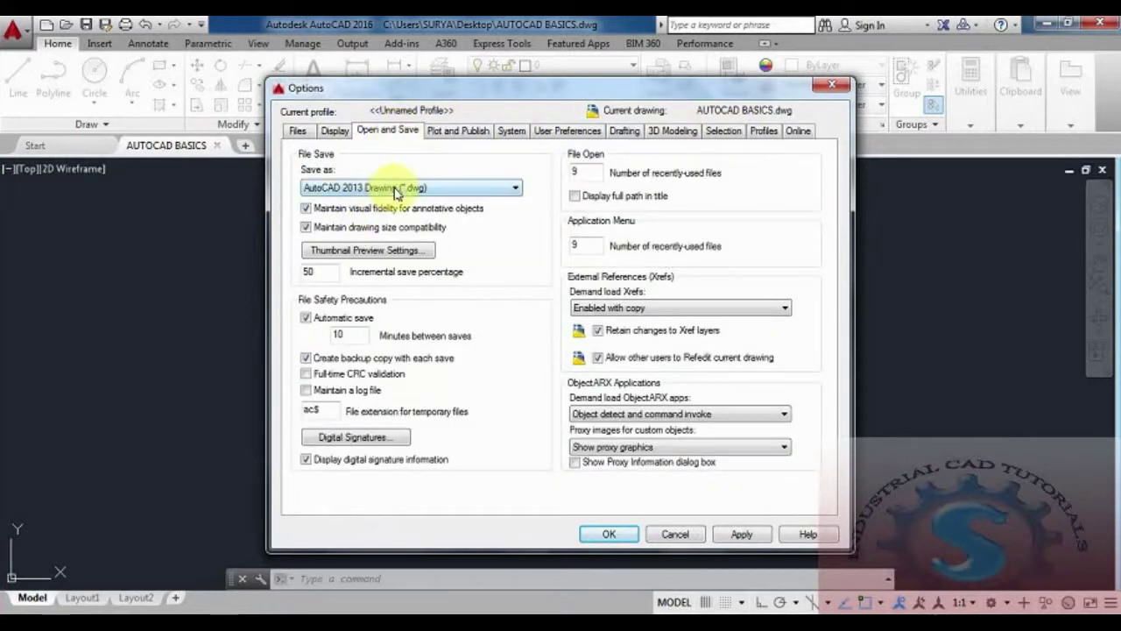
{"action": "left_click", "coordinate": [799, 133]}
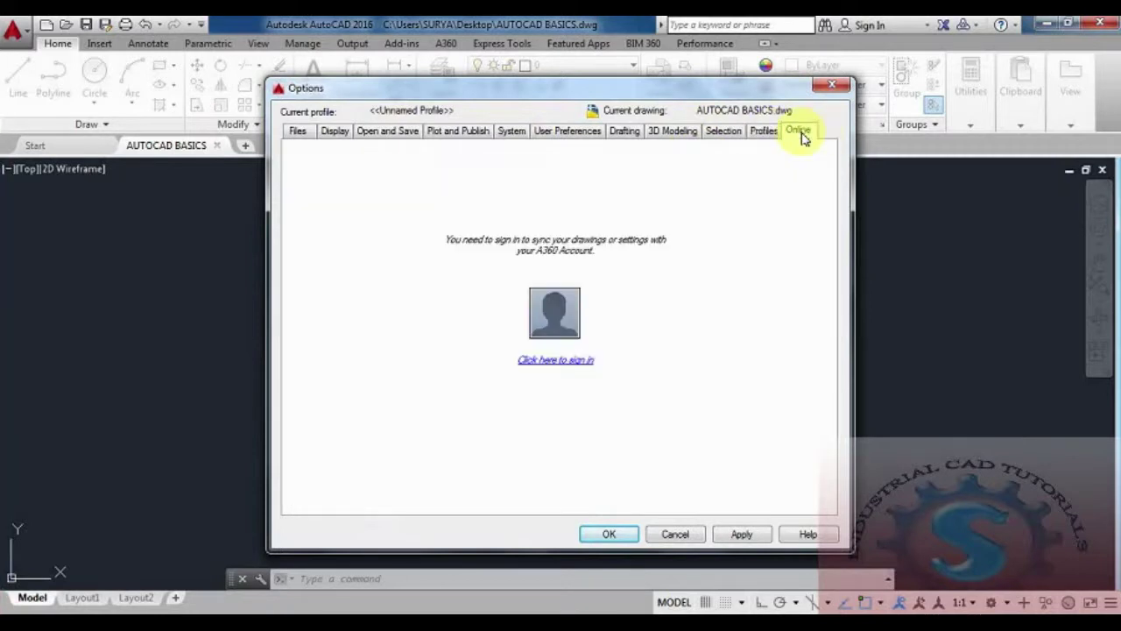
{"action": "left_click", "coordinate": [759, 135]}
{"action": "left_click", "coordinate": [726, 134]}
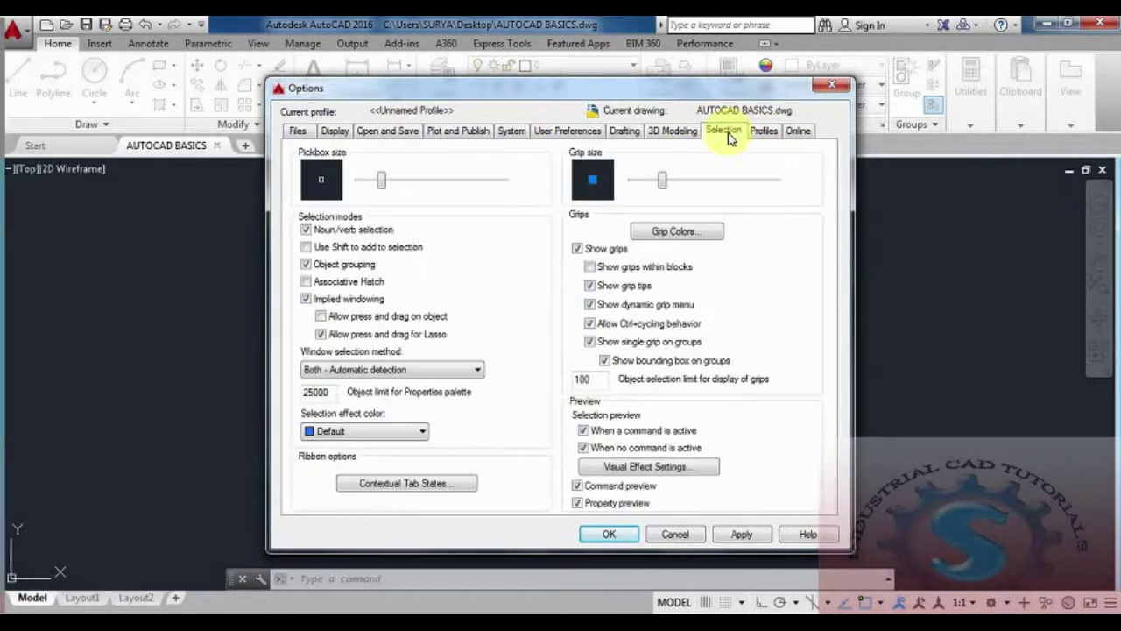
{"action": "left_click", "coordinate": [298, 133]}
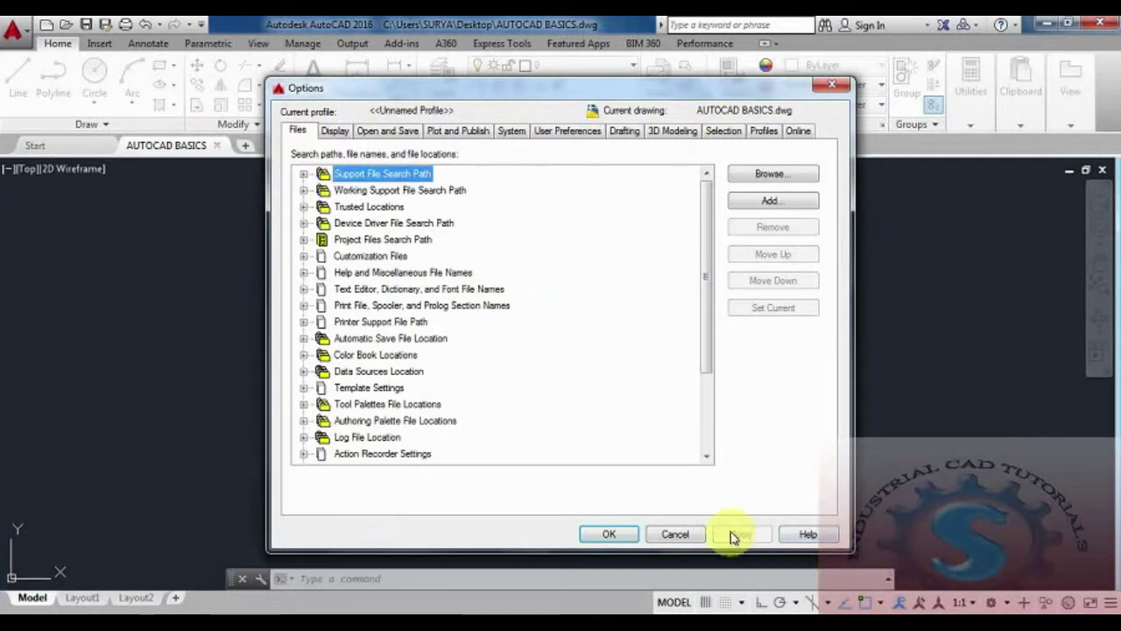
{"action": "left_click", "coordinate": [609, 533]}
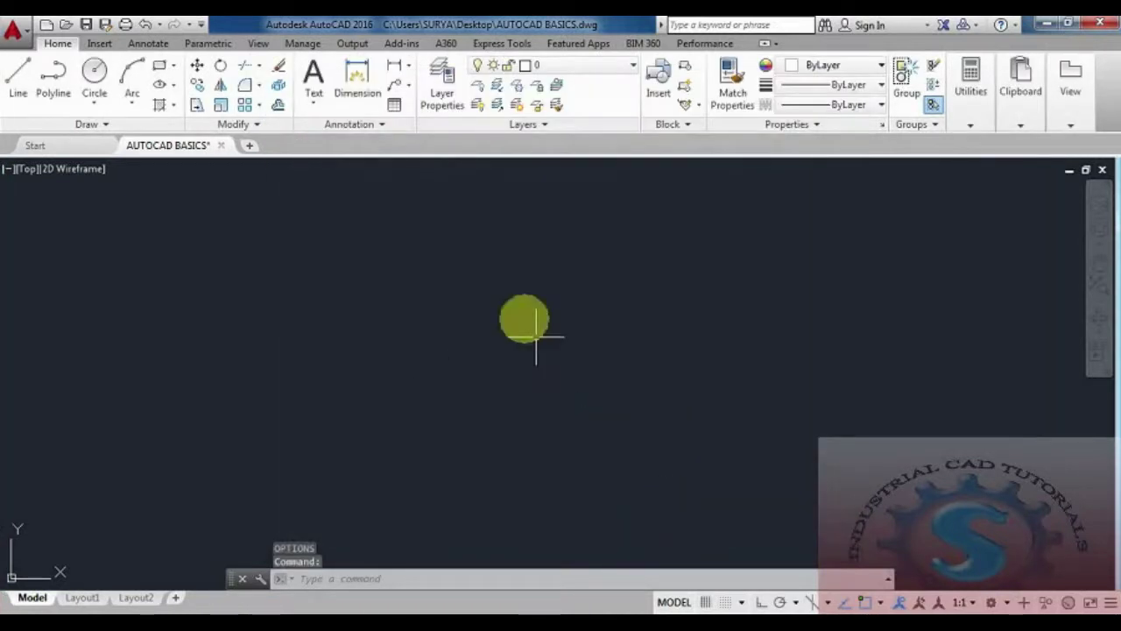
Turn on the drawing grid and switch the workspace to 3D Basics
{"action": "key", "text": "F7"}
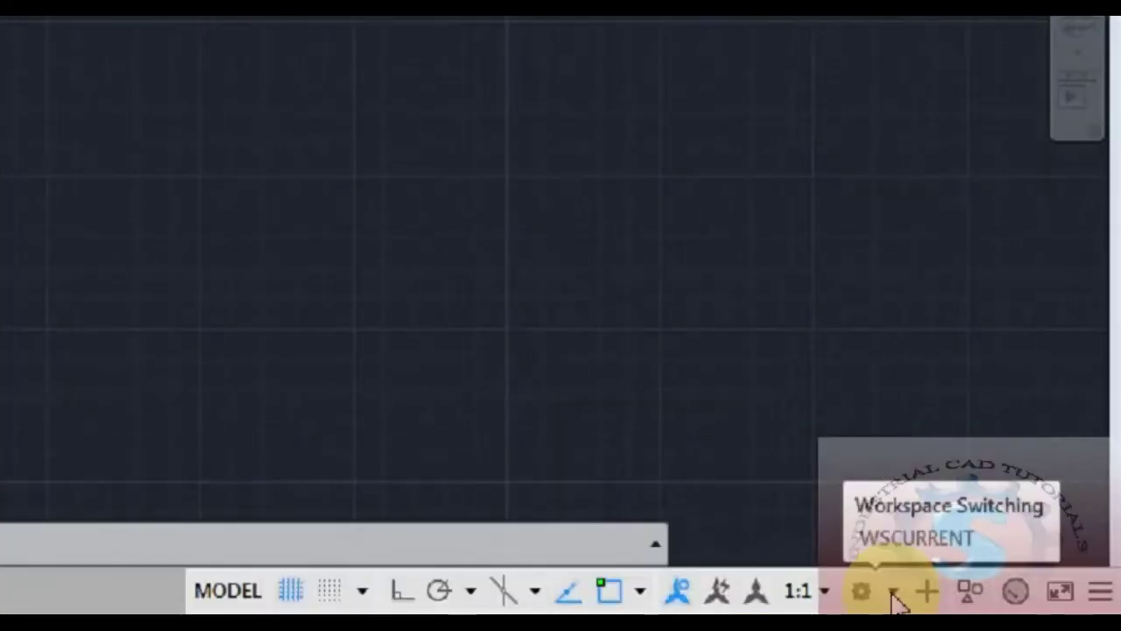
{"action": "left_click", "coordinate": [894, 593]}
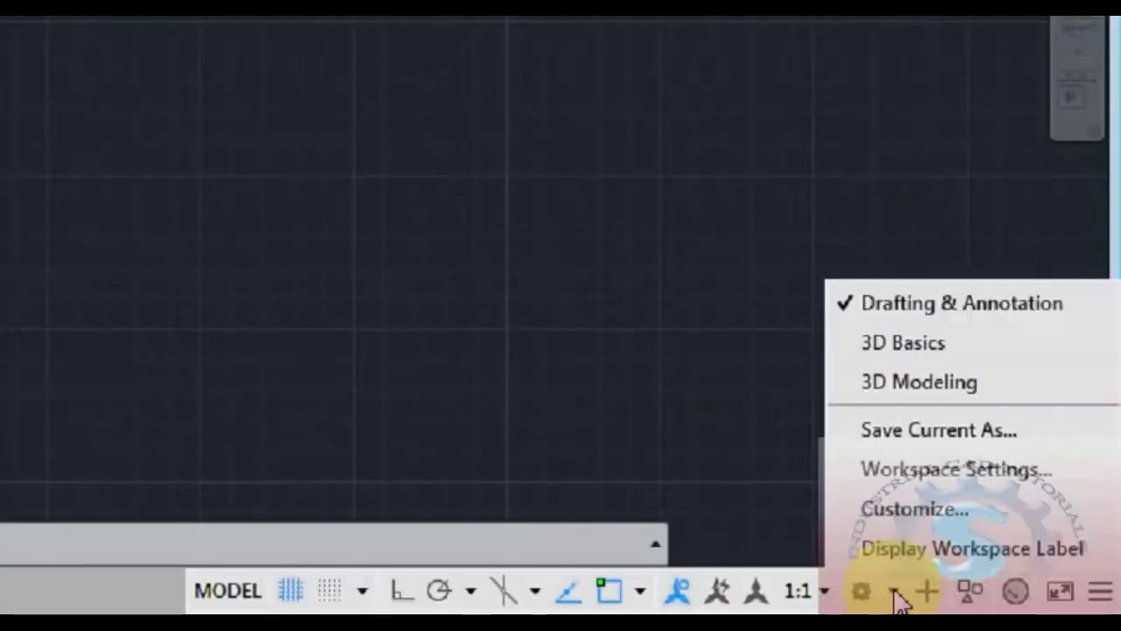
{"action": "left_click", "coordinate": [908, 342]}
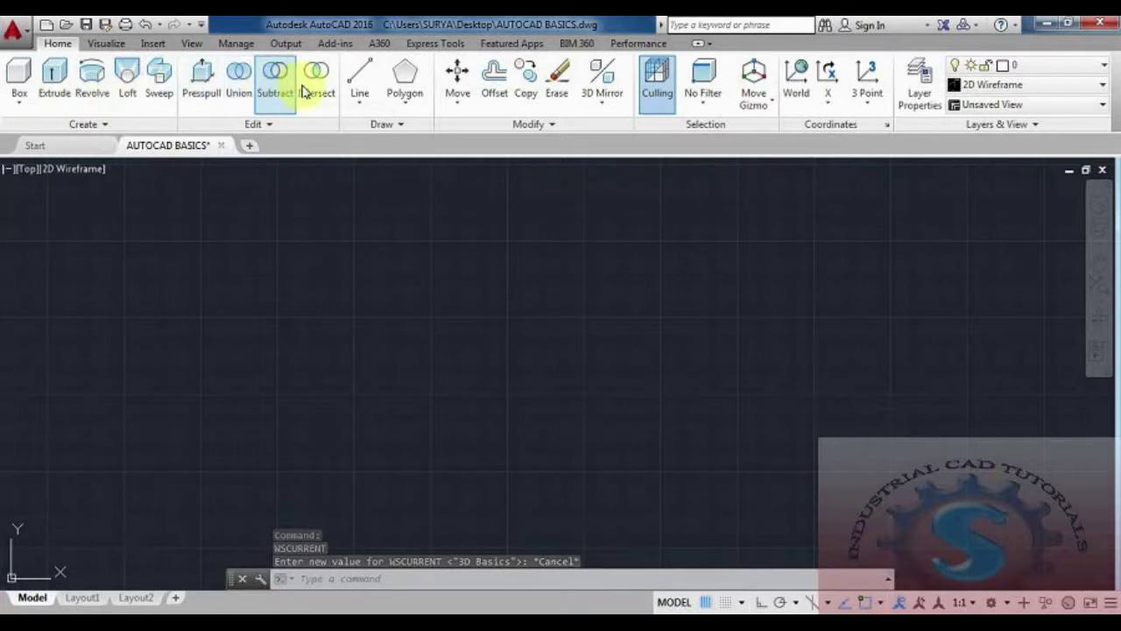
Examine the tool variants offered under Line, Polygon, Move and No Filter in the 3D Basics workspace
{"action": "left_click", "coordinate": [360, 105]}
{"action": "left_click", "coordinate": [362, 108]}
{"action": "left_click", "coordinate": [417, 103]}
{"action": "left_click", "coordinate": [417, 103]}
{"action": "left_click", "coordinate": [458, 103]}
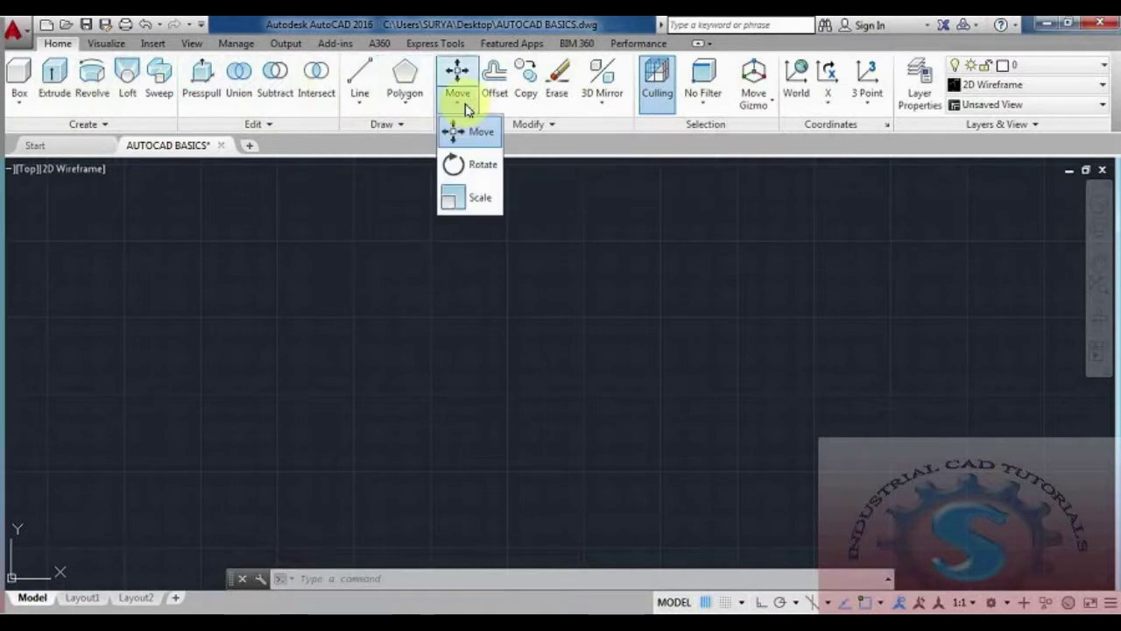
{"action": "left_click", "coordinate": [458, 103]}
{"action": "left_click", "coordinate": [723, 108]}
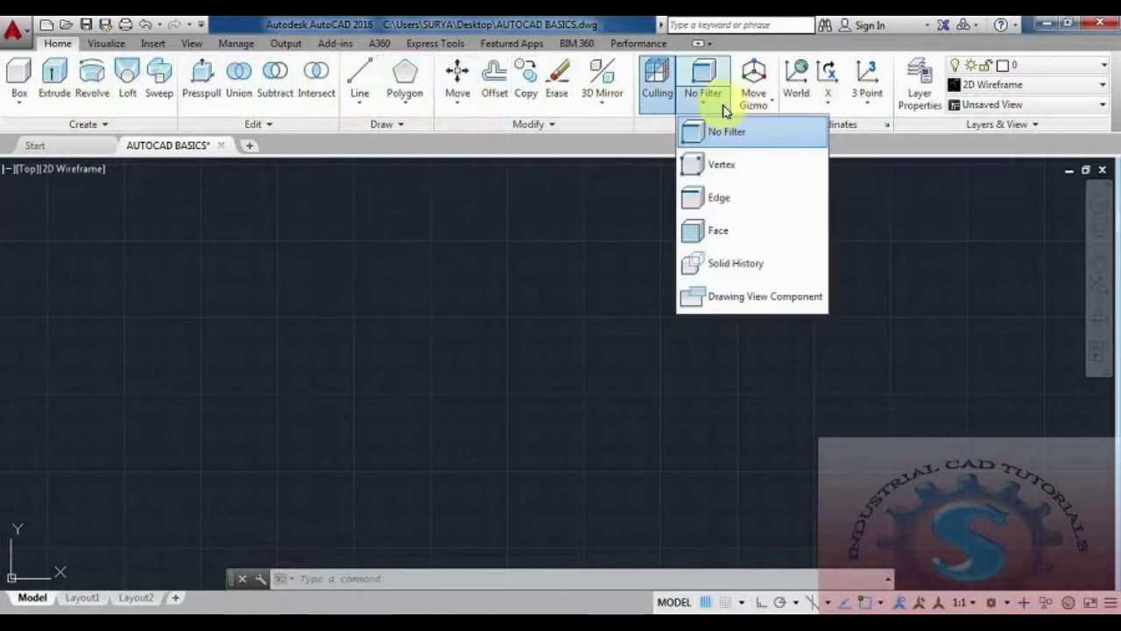
{"action": "left_click", "coordinate": [723, 108]}
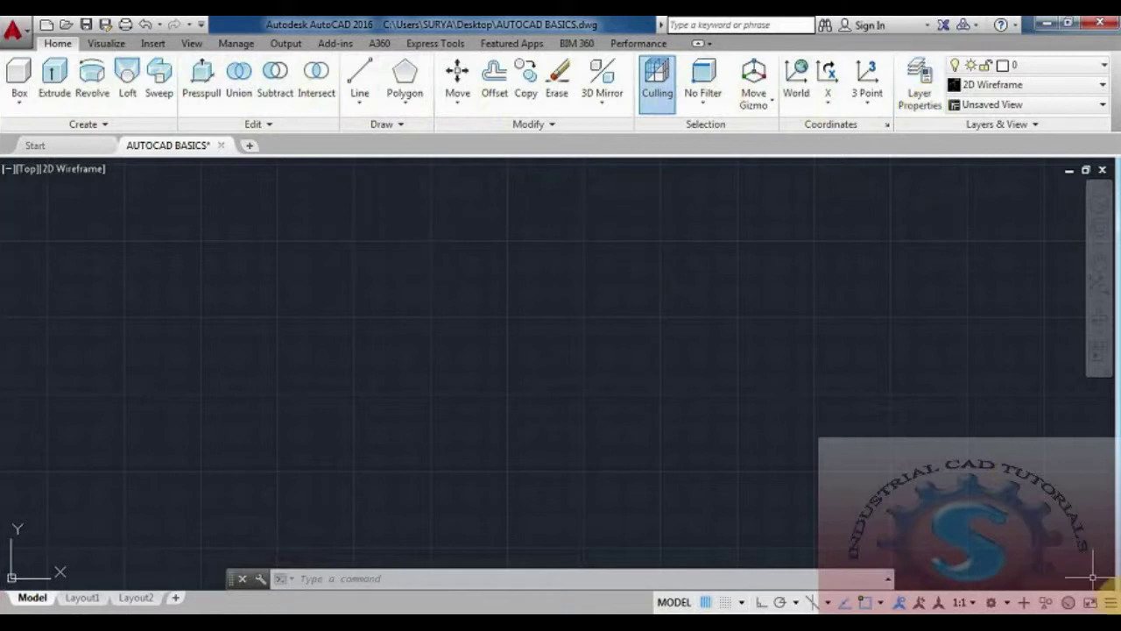
Switch the workspace to 3D Modeling, review the Workspace Settings without changing them, and choose to customize the workspace
{"action": "left_click", "coordinate": [991, 602]}
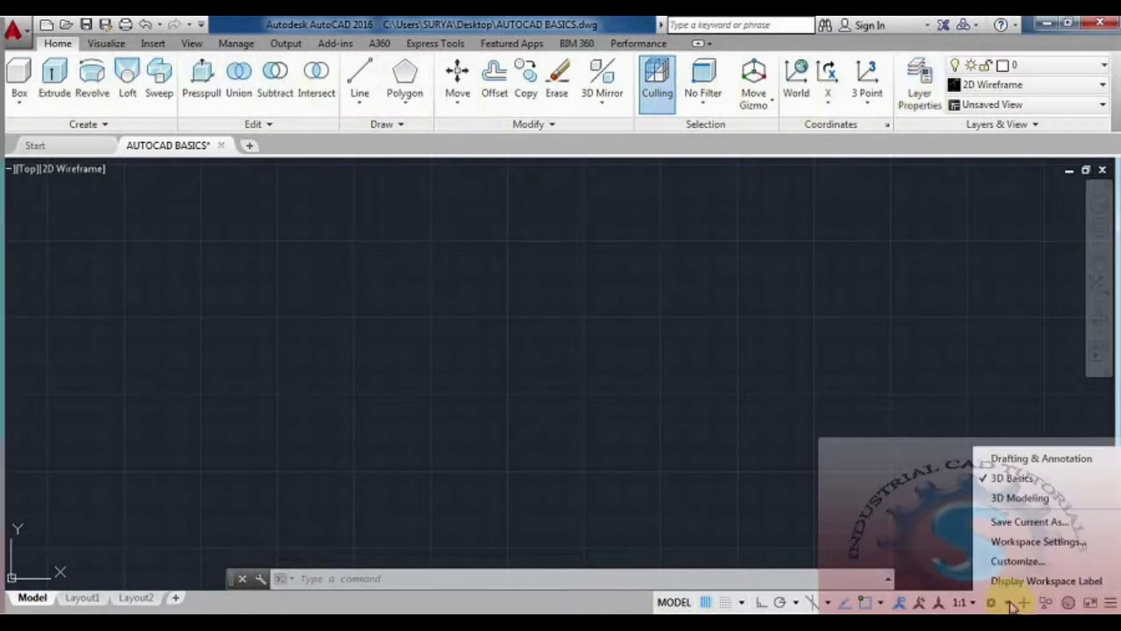
{"action": "left_click", "coordinate": [1019, 498]}
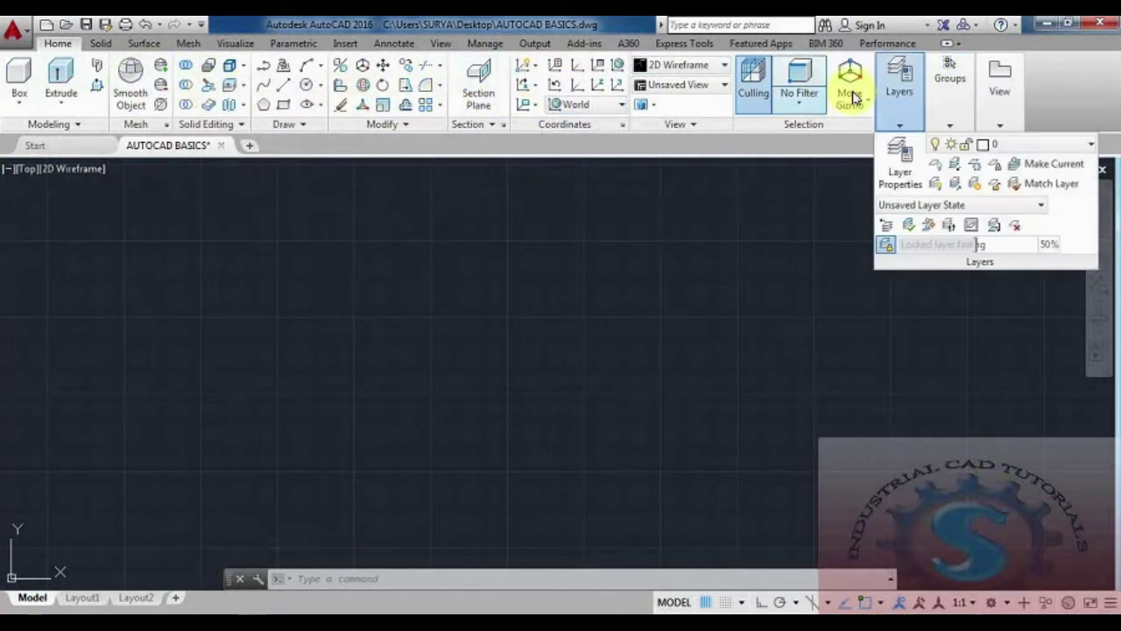
{"action": "left_click", "coordinate": [1007, 602]}
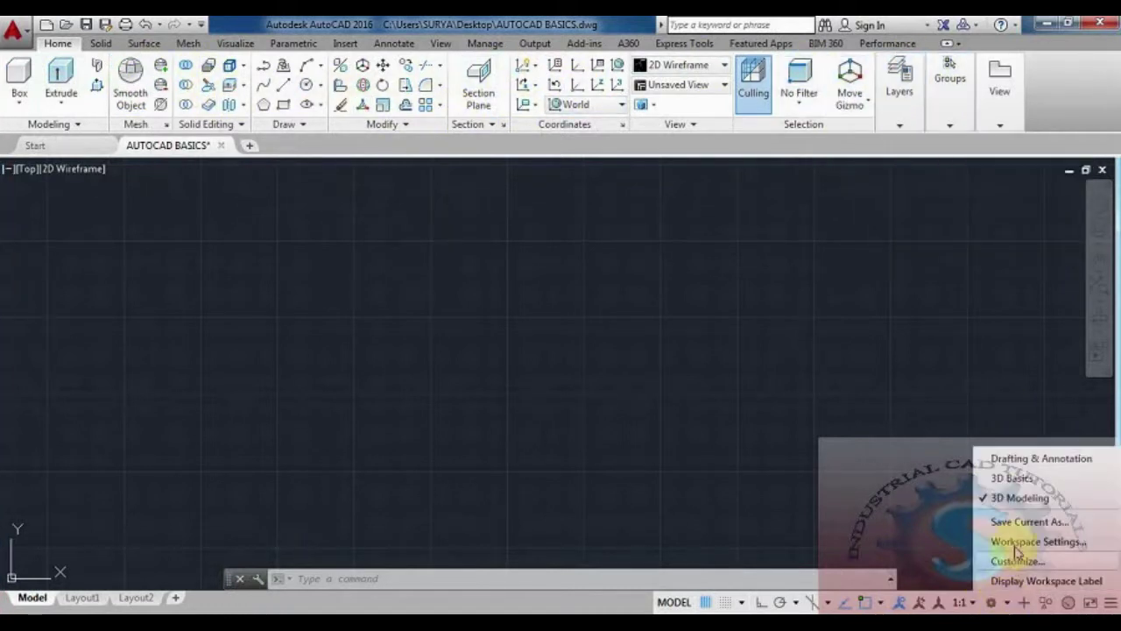
{"action": "left_click", "coordinate": [1021, 542]}
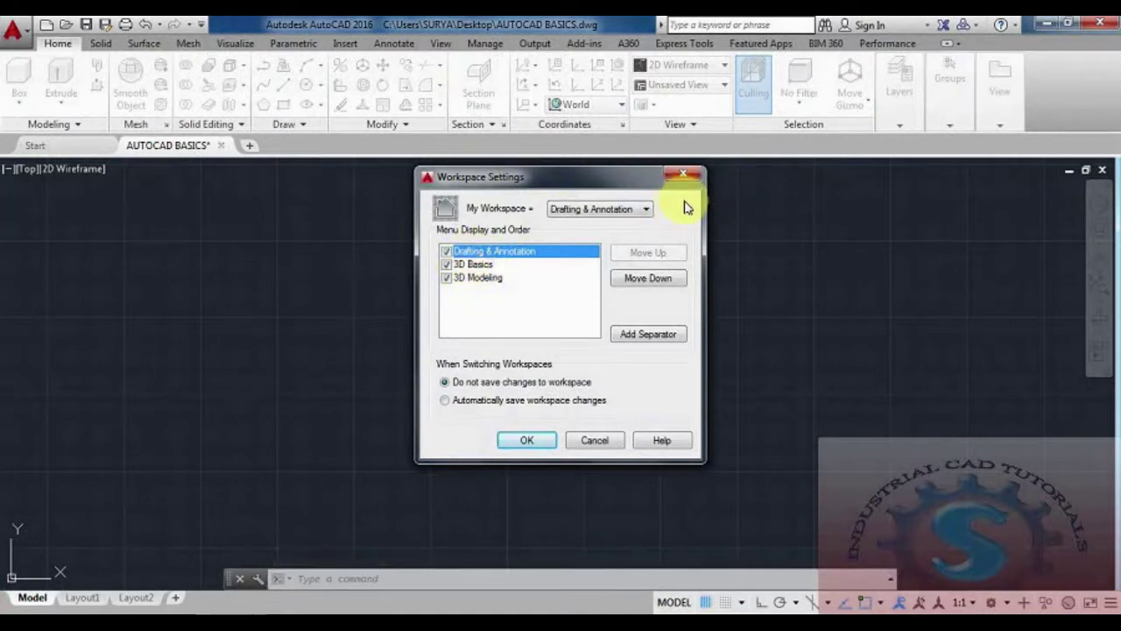
{"action": "left_click", "coordinate": [683, 174]}
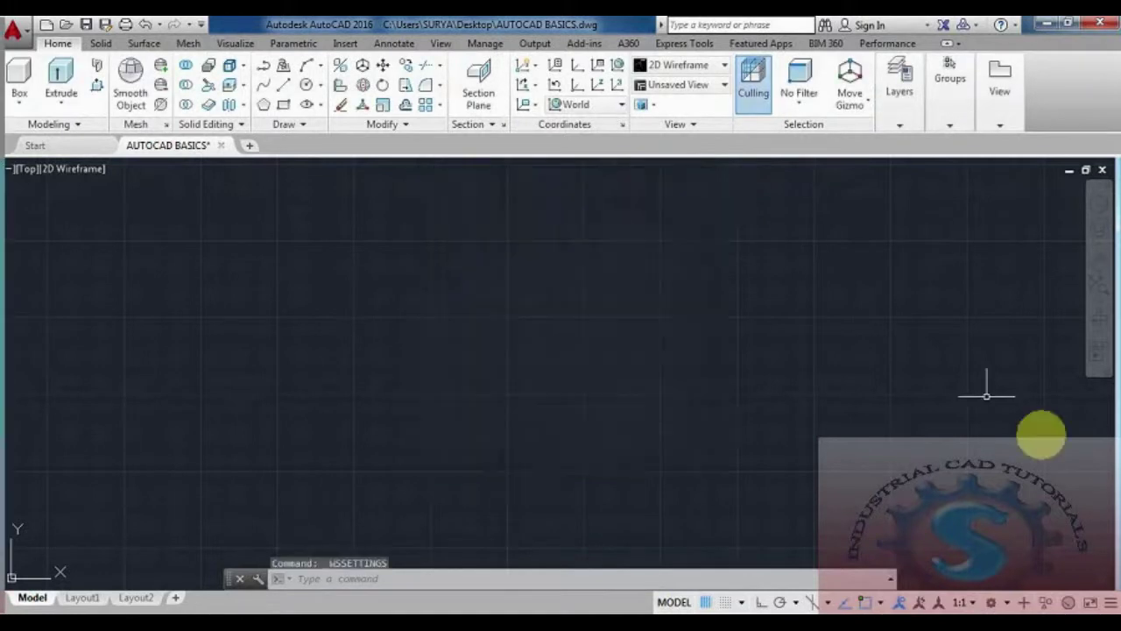
{"action": "left_click", "coordinate": [1009, 601]}
{"action": "left_click", "coordinate": [1016, 556]}
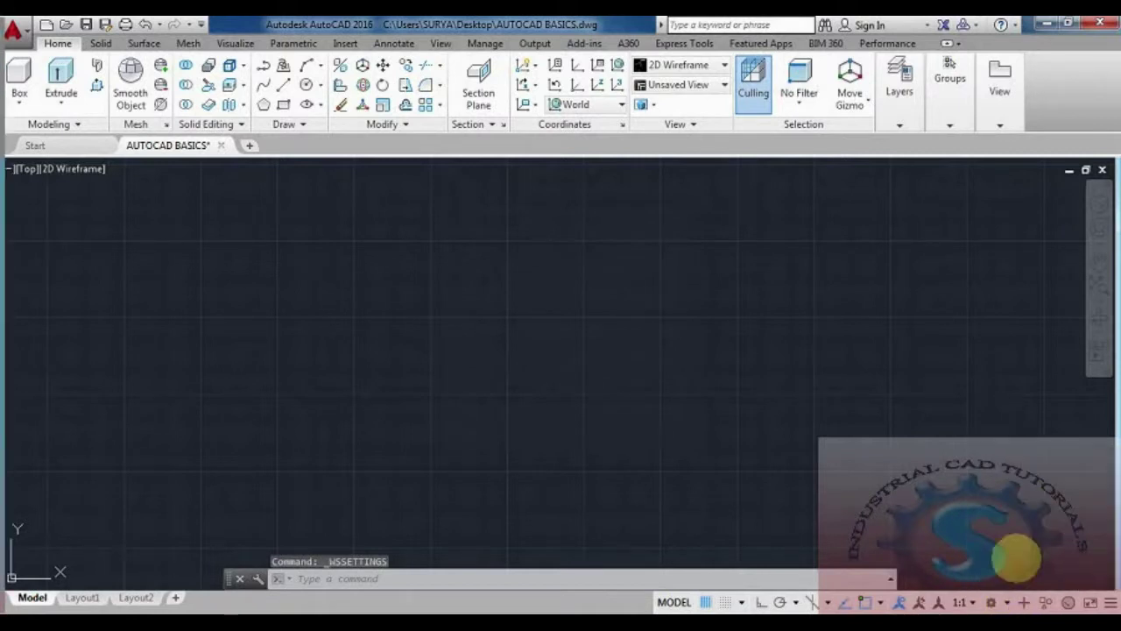
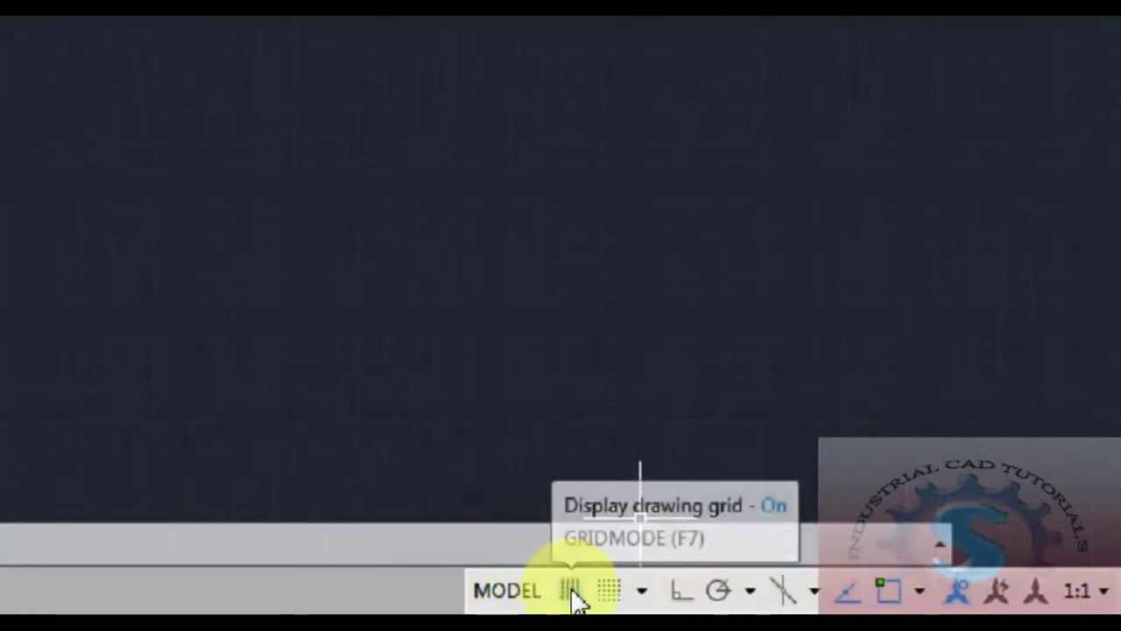
Turn off the drawing grid, try Polar Snap as the snap type, and set it back to Grid Snap
{"action": "left_click", "coordinate": [571, 594]}
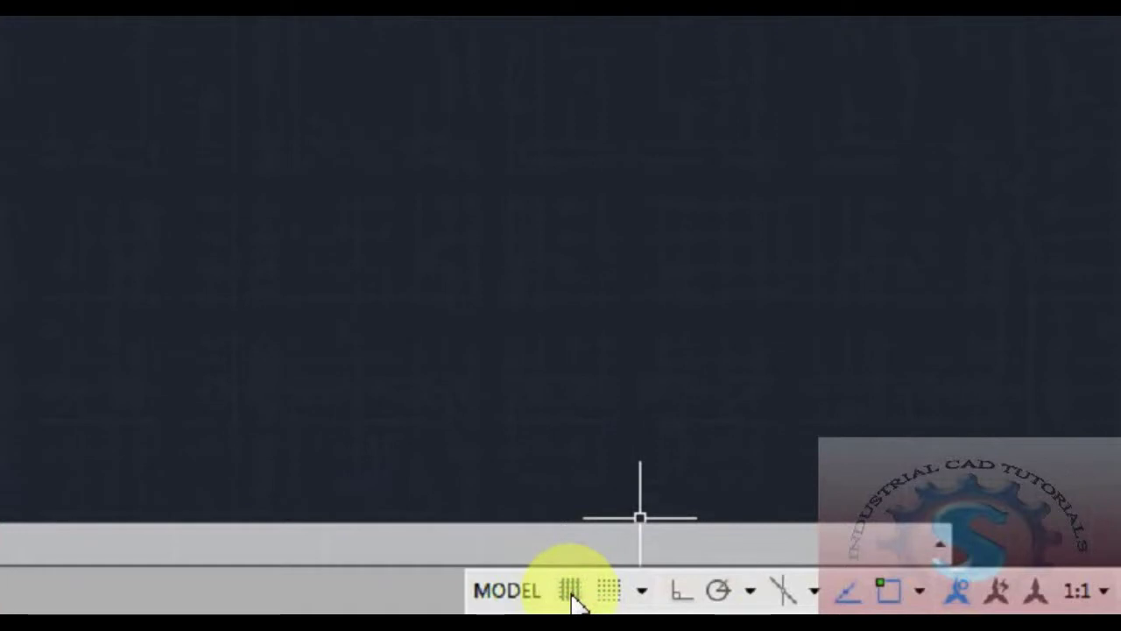
{"action": "left_click", "coordinate": [640, 594]}
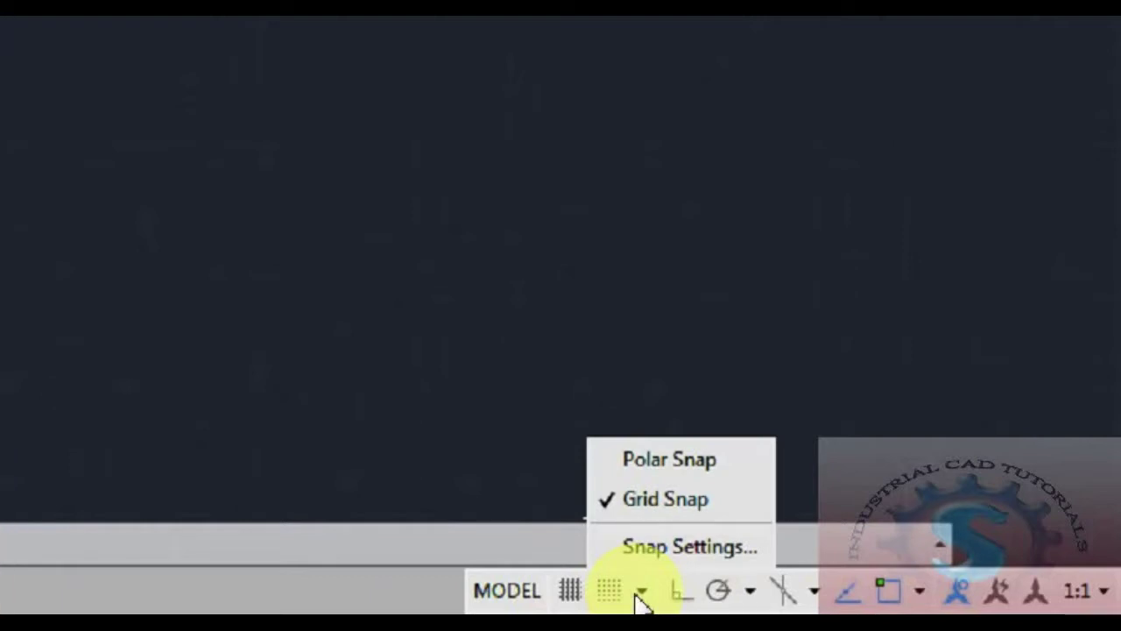
{"action": "left_click", "coordinate": [657, 461]}
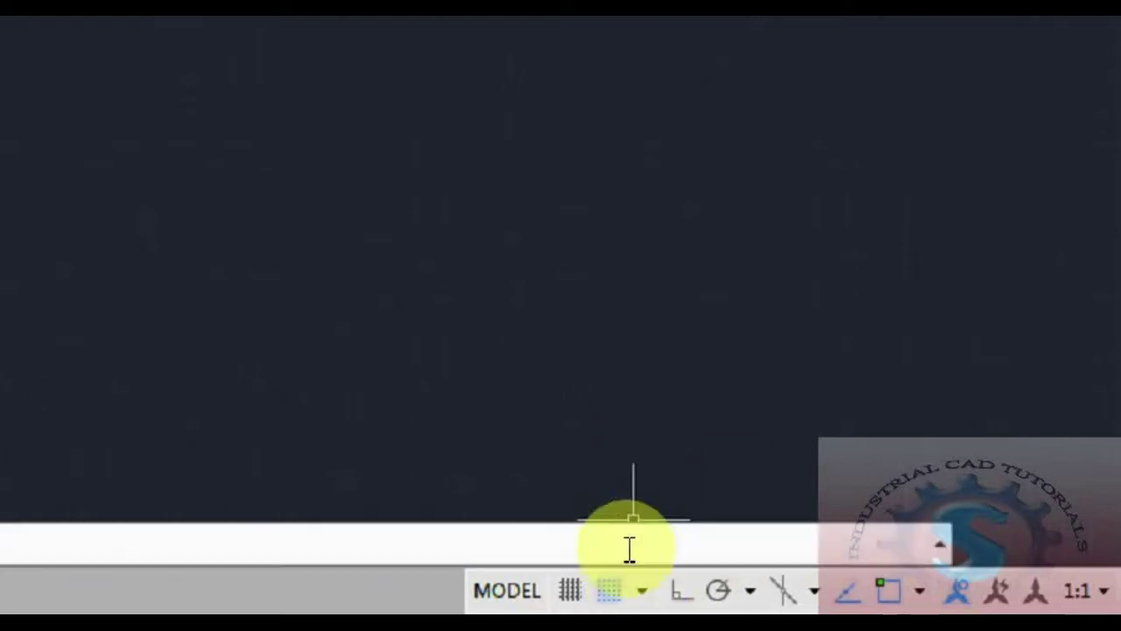
{"action": "left_click", "coordinate": [642, 593]}
{"action": "left_click", "coordinate": [657, 503]}
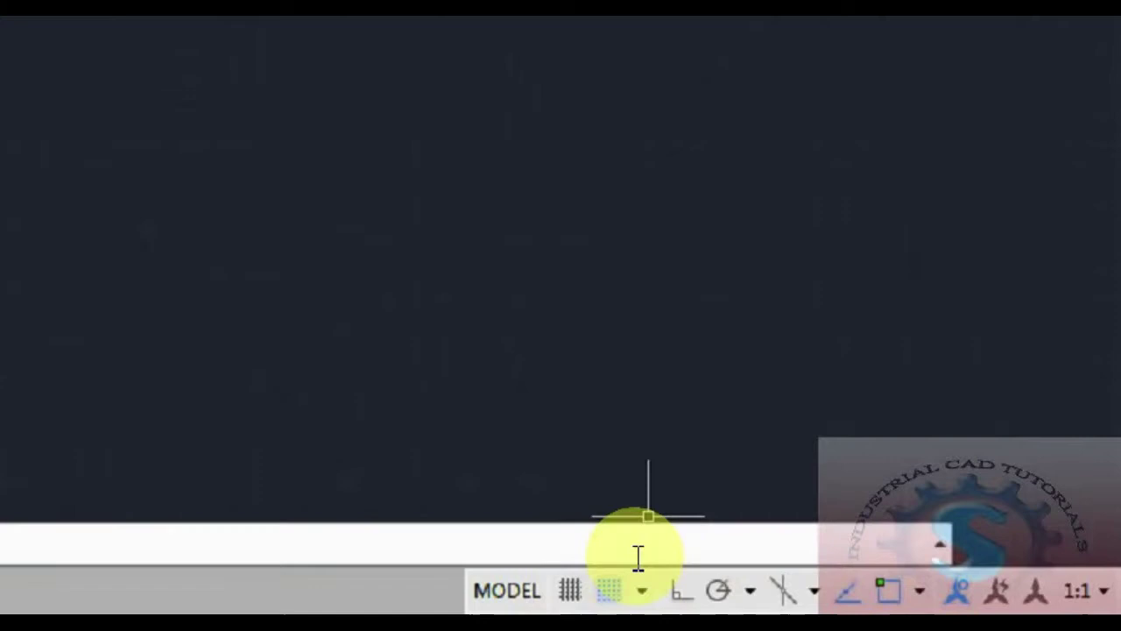
Open the snap settings and examine the Snap and Grid, Polar Tracking and Object Snap options in Drafting Settings
{"action": "left_click", "coordinate": [640, 594]}
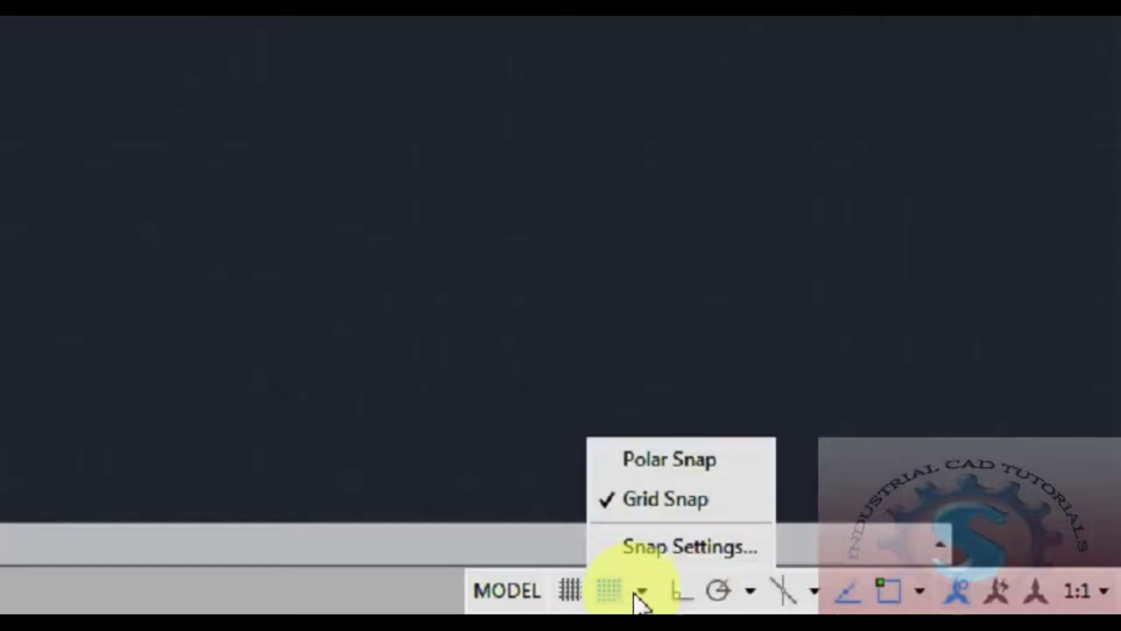
{"action": "left_click", "coordinate": [644, 548]}
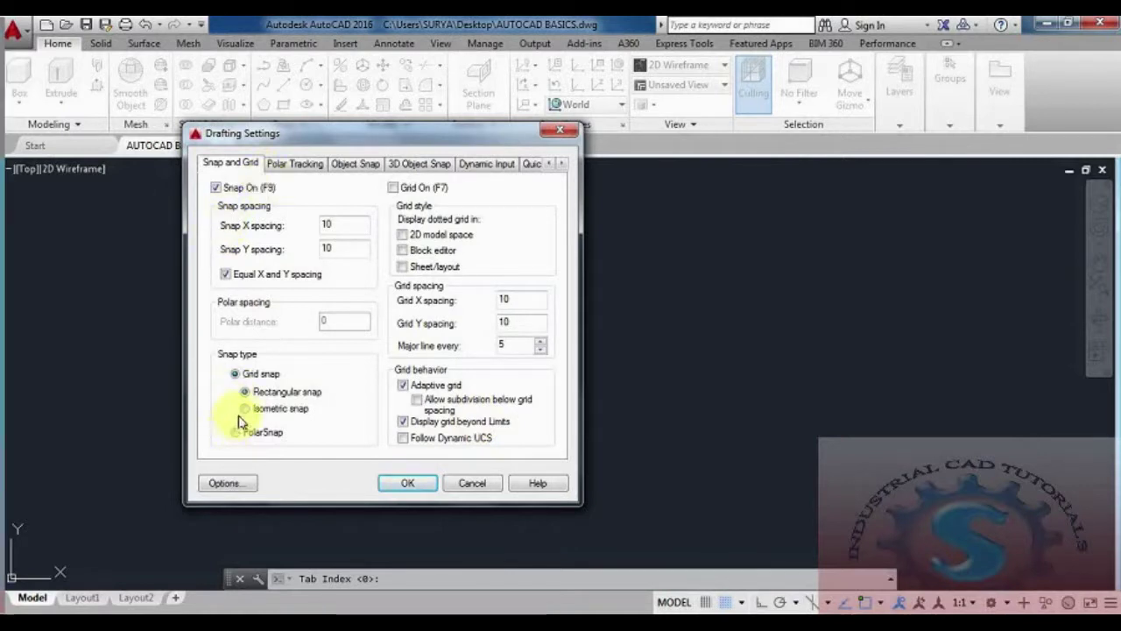
{"action": "left_click", "coordinate": [295, 162]}
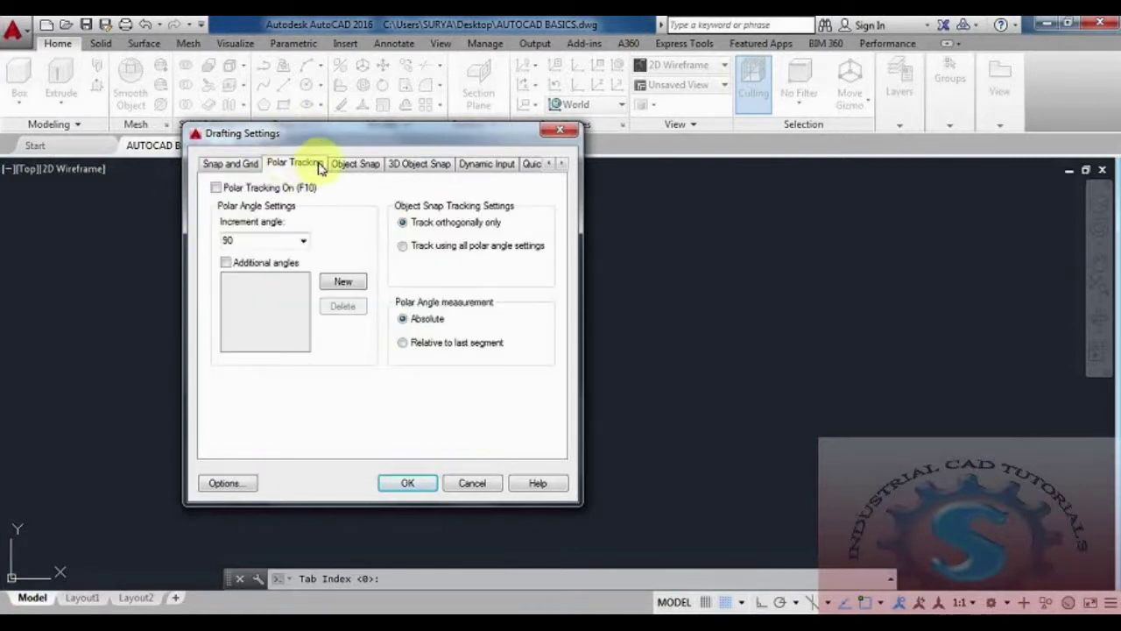
{"action": "left_click", "coordinate": [421, 165]}
{"action": "left_click", "coordinate": [351, 165]}
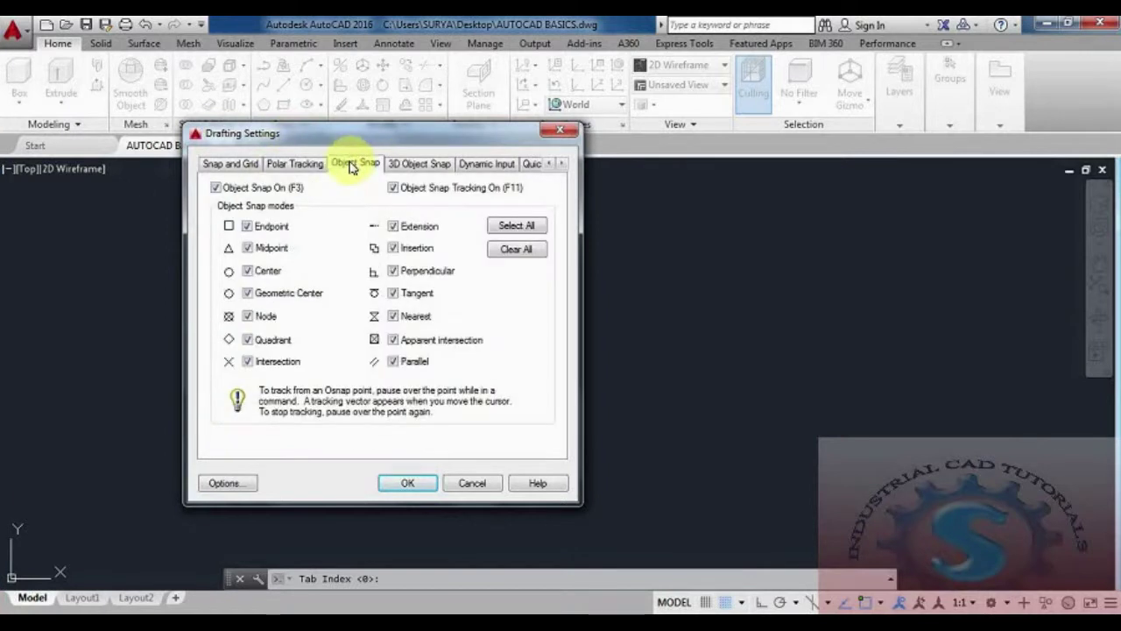
{"action": "left_click", "coordinate": [237, 164]}
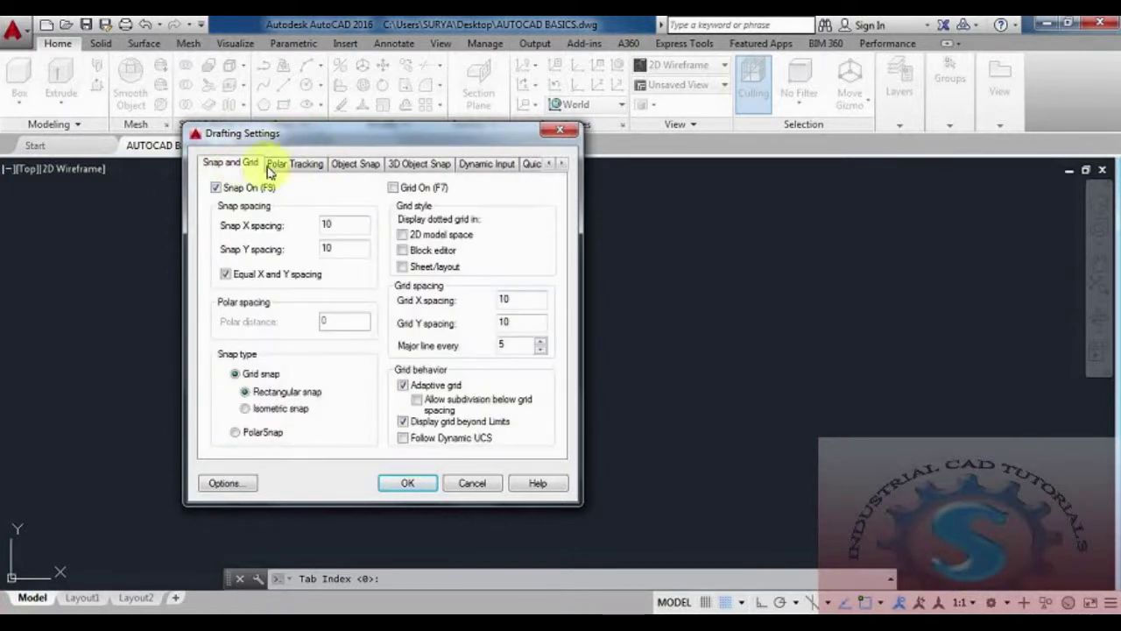
{"action": "left_click", "coordinate": [281, 167]}
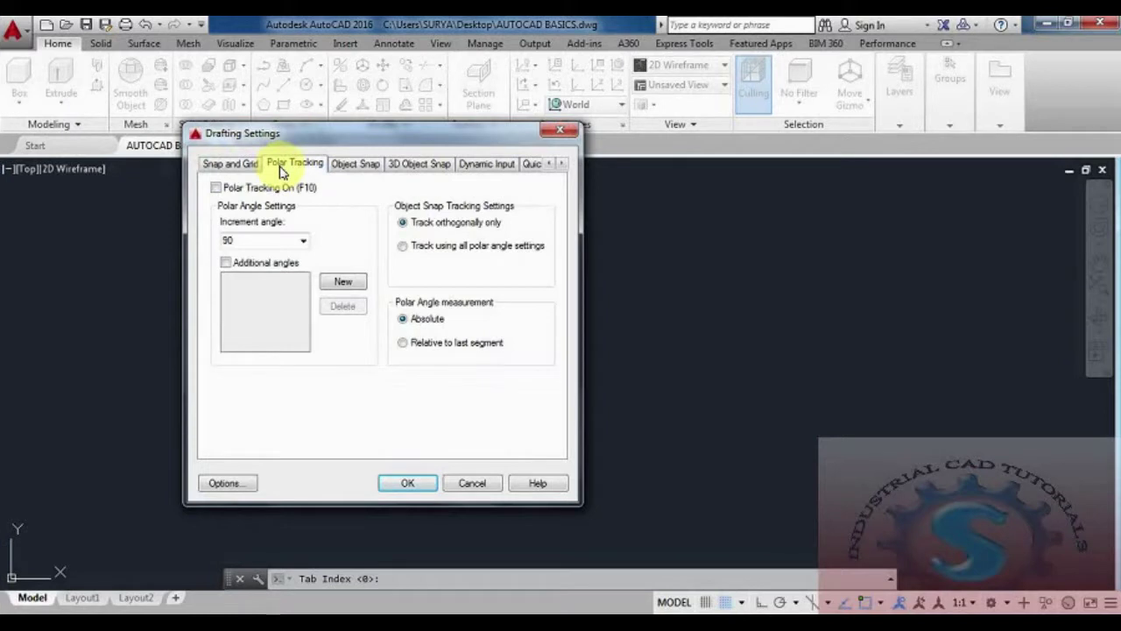
{"action": "left_click", "coordinate": [359, 165]}
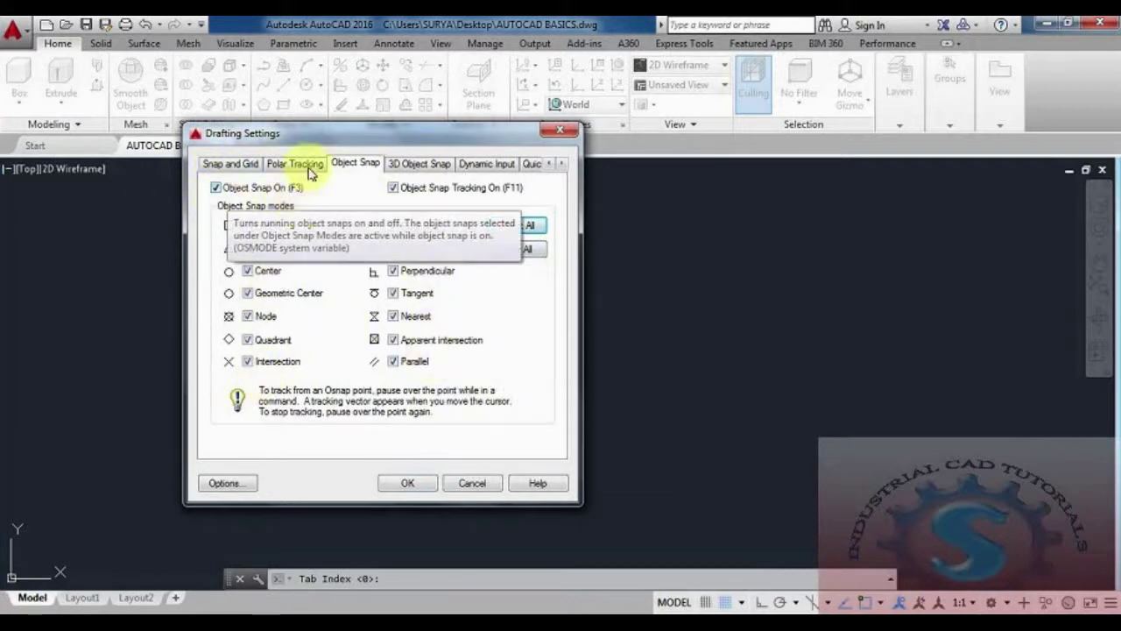
Review the 3D Object Snap, Dynamic Input, Quick Properties and Selection Cycling options, and close Drafting Settings without changes
{"action": "left_click", "coordinate": [412, 167]}
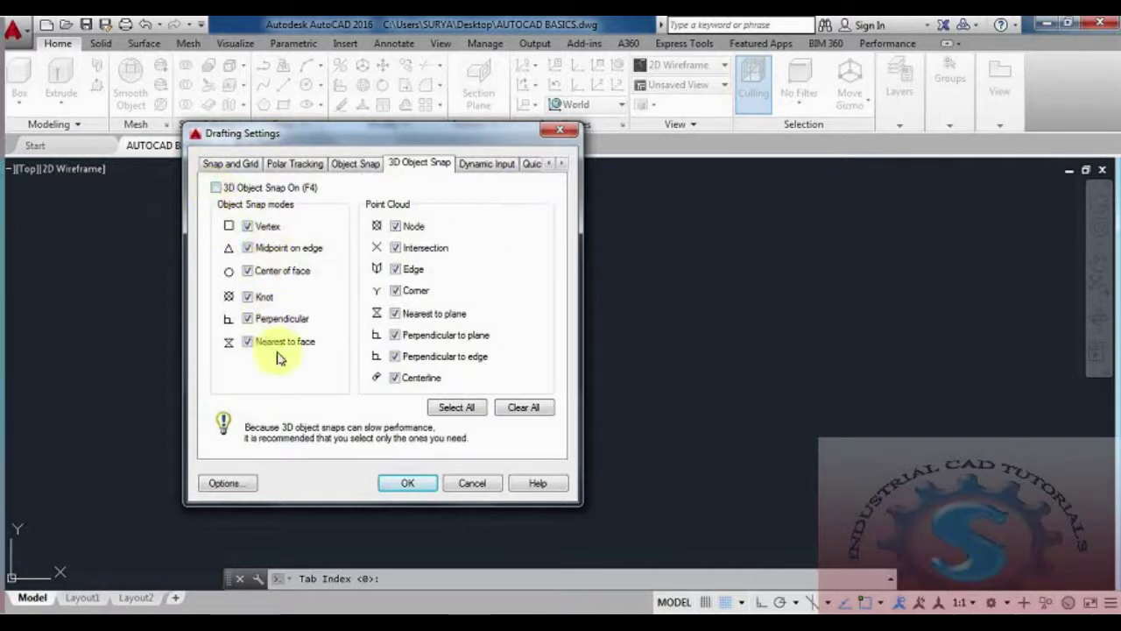
{"action": "left_click", "coordinate": [487, 164]}
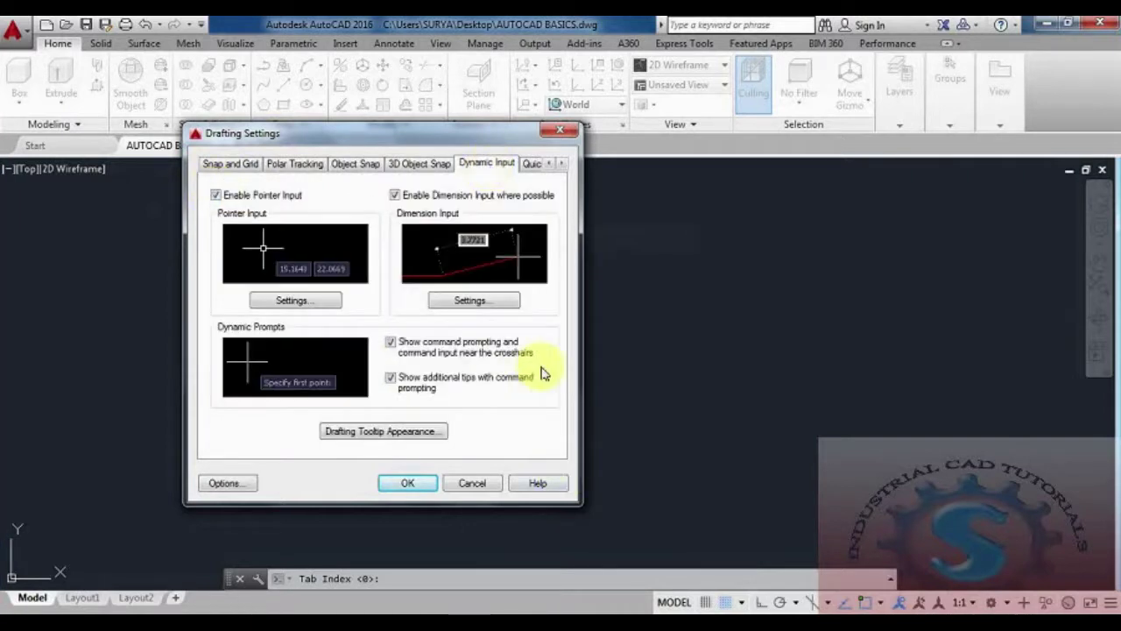
{"action": "left_click", "coordinate": [562, 164]}
{"action": "left_click", "coordinate": [562, 164]}
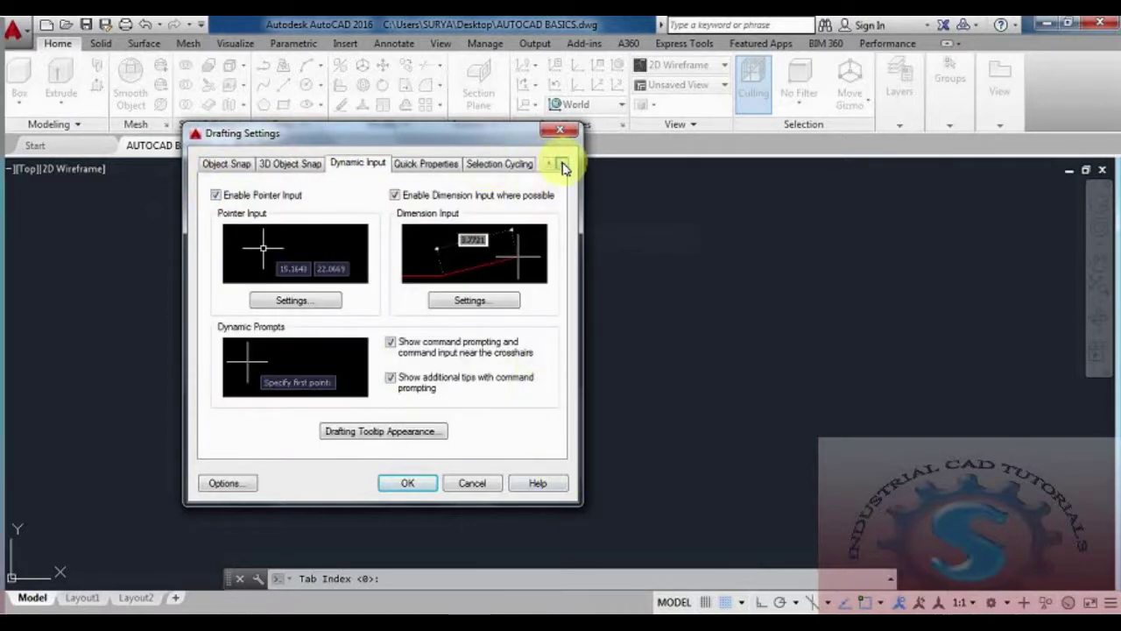
{"action": "left_click", "coordinate": [426, 164]}
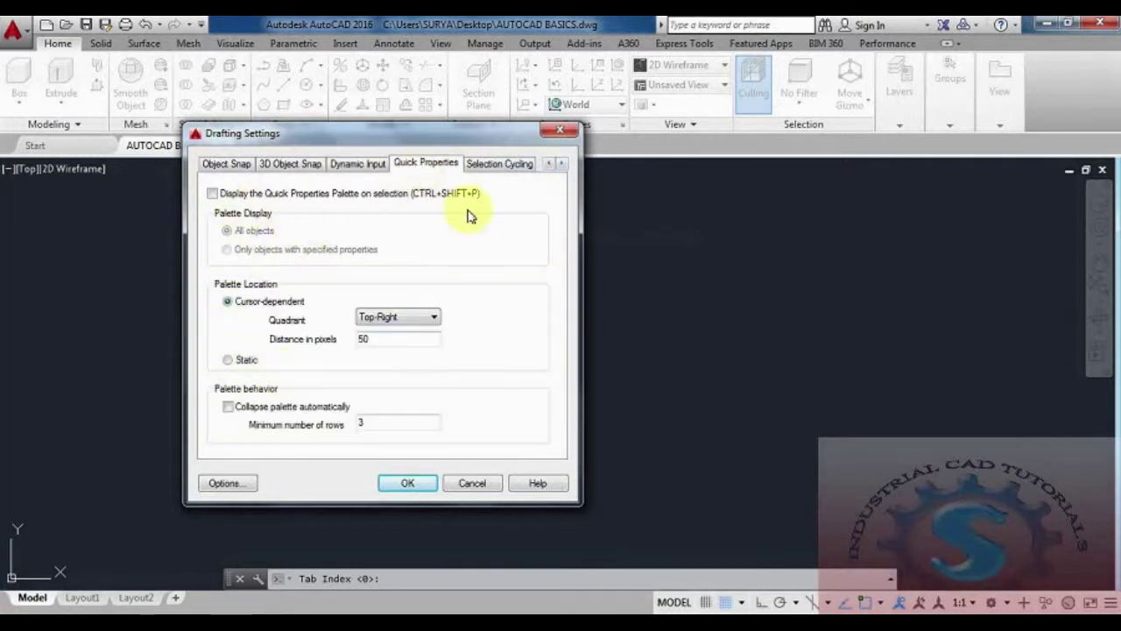
{"action": "left_click", "coordinate": [499, 164]}
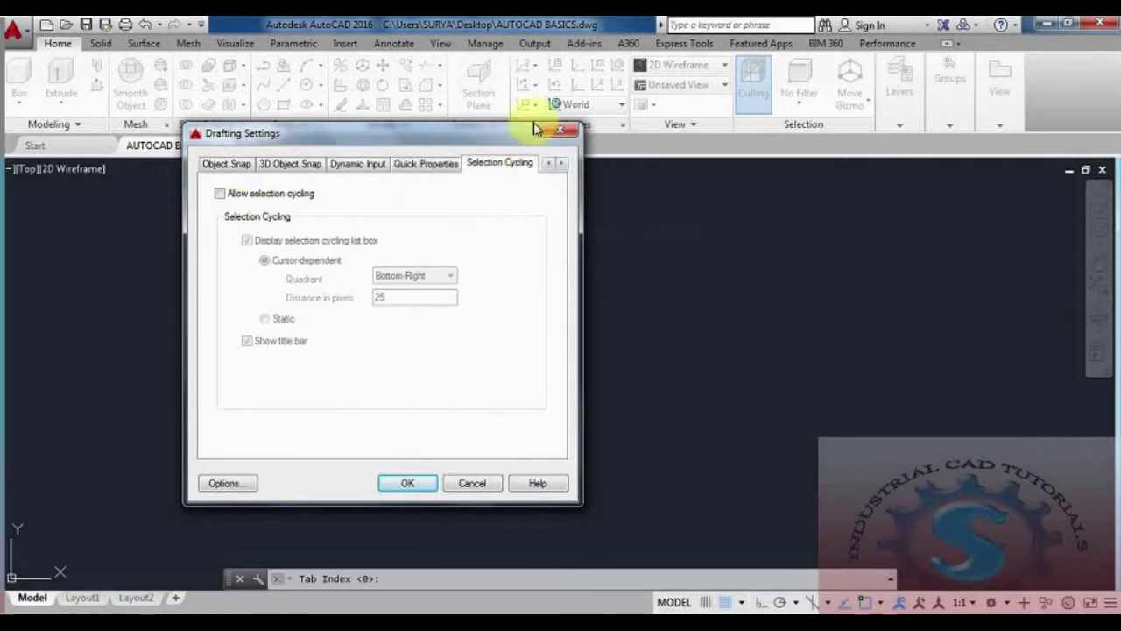
{"action": "left_click", "coordinate": [560, 131]}
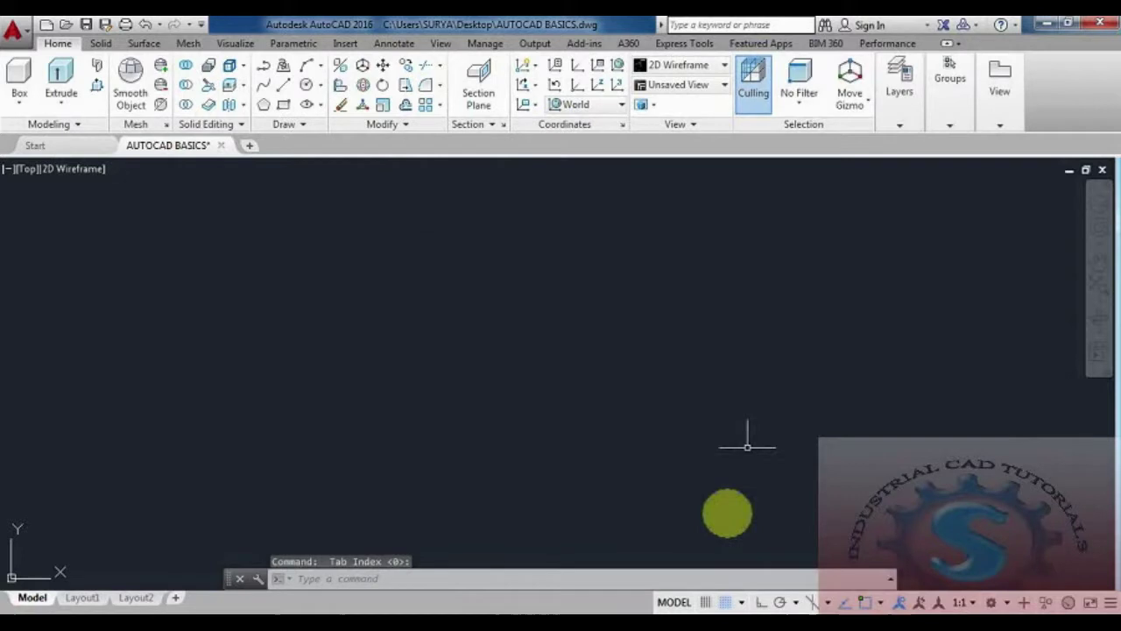
Turn off snap mode for the drawing
{"action": "left_click", "coordinate": [741, 603]}
{"action": "left_click", "coordinate": [741, 603]}
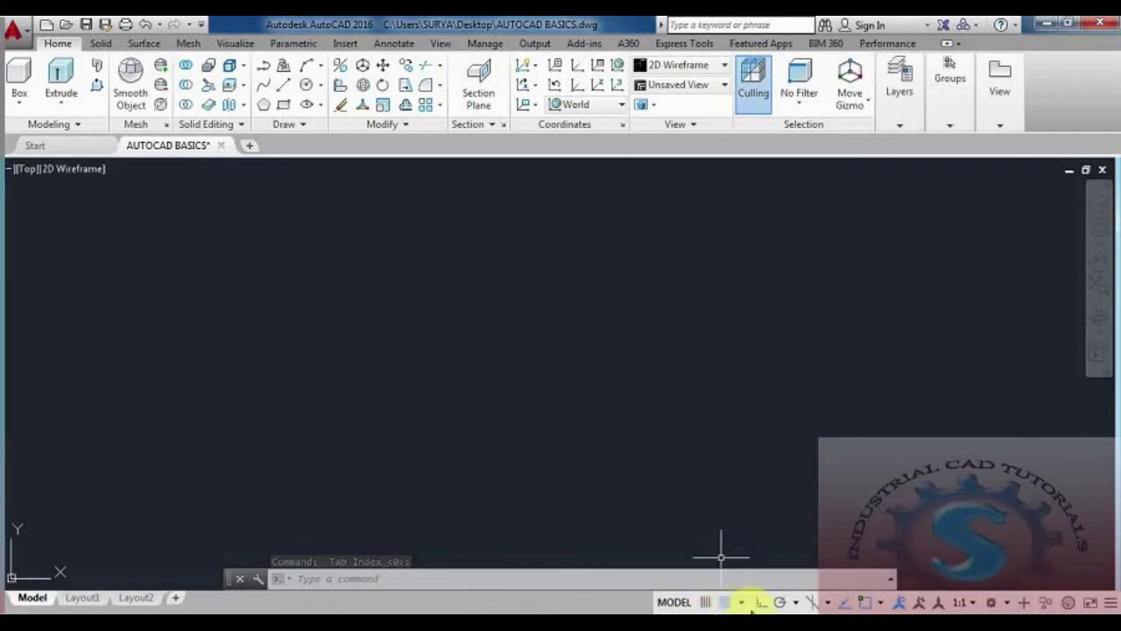
{"action": "left_click", "coordinate": [725, 603]}
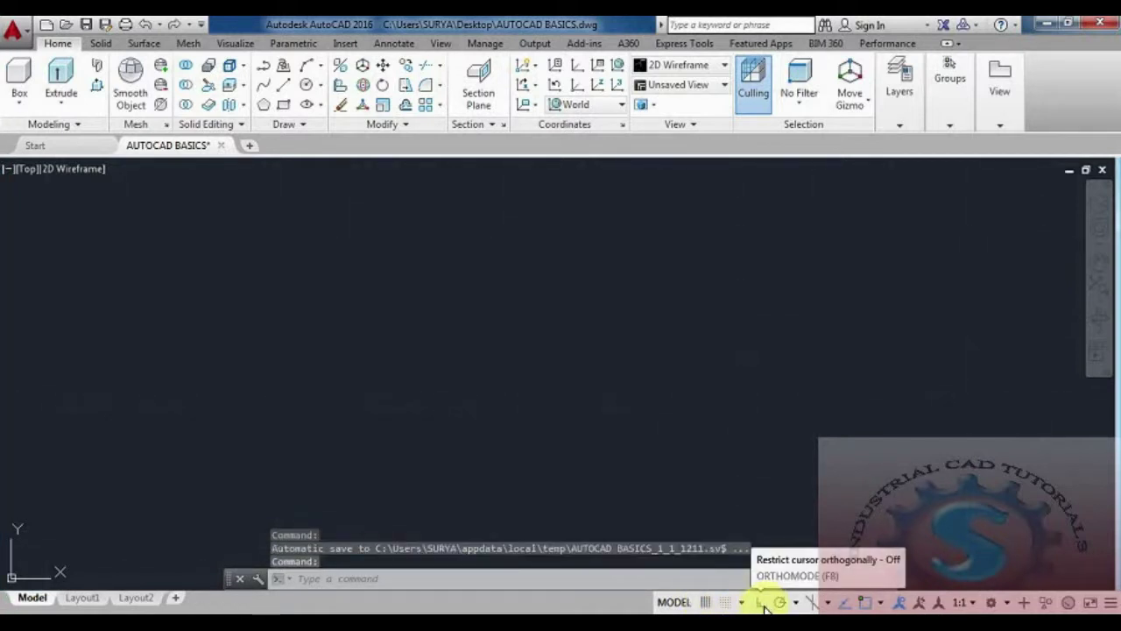
Switch ortho mode on and off several times to demonstrate it, leaving it off
{"action": "left_click", "coordinate": [761, 605]}
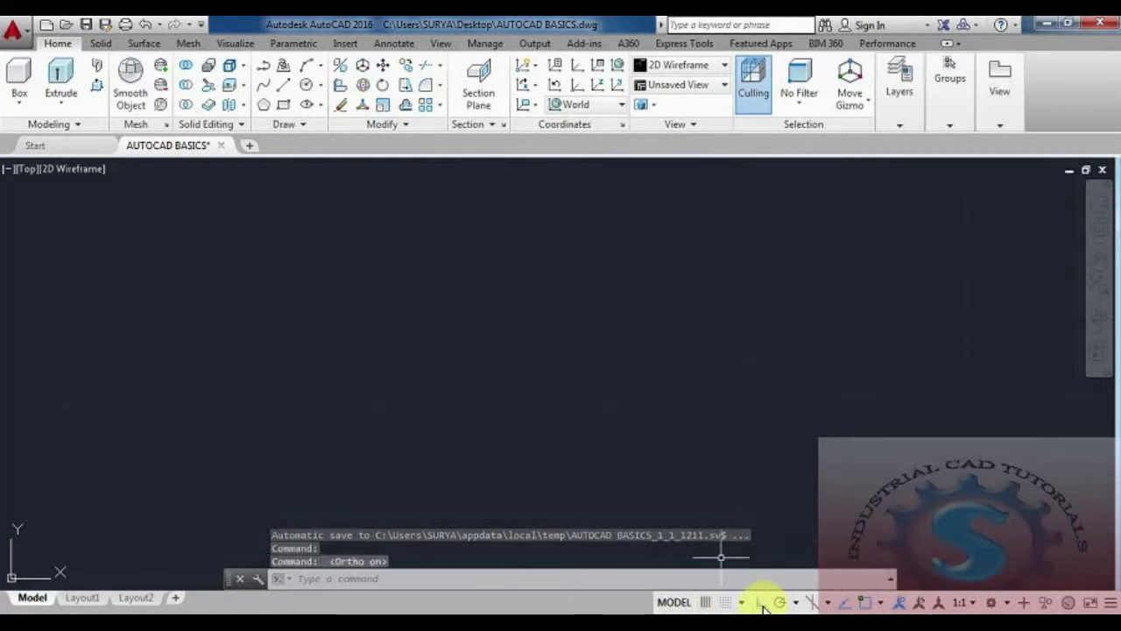
{"action": "left_click", "coordinate": [762, 604]}
{"action": "left_click", "coordinate": [762, 604]}
{"action": "left_click", "coordinate": [762, 604]}
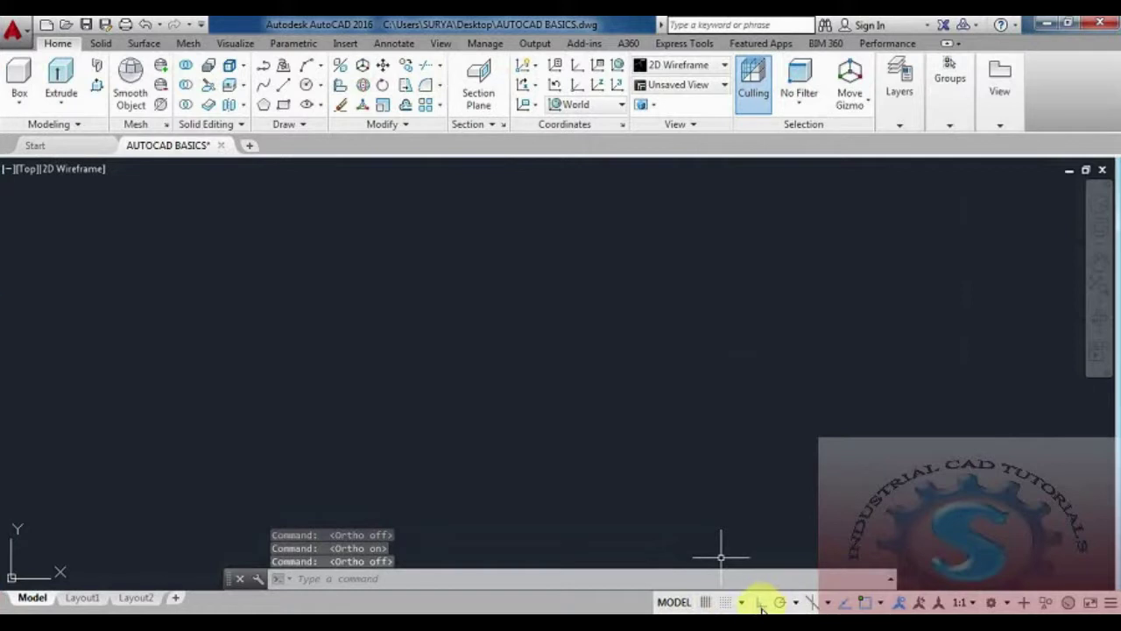
{"action": "left_click", "coordinate": [762, 604]}
{"action": "key", "text": "Escape"}
{"action": "key", "text": "Escape"}
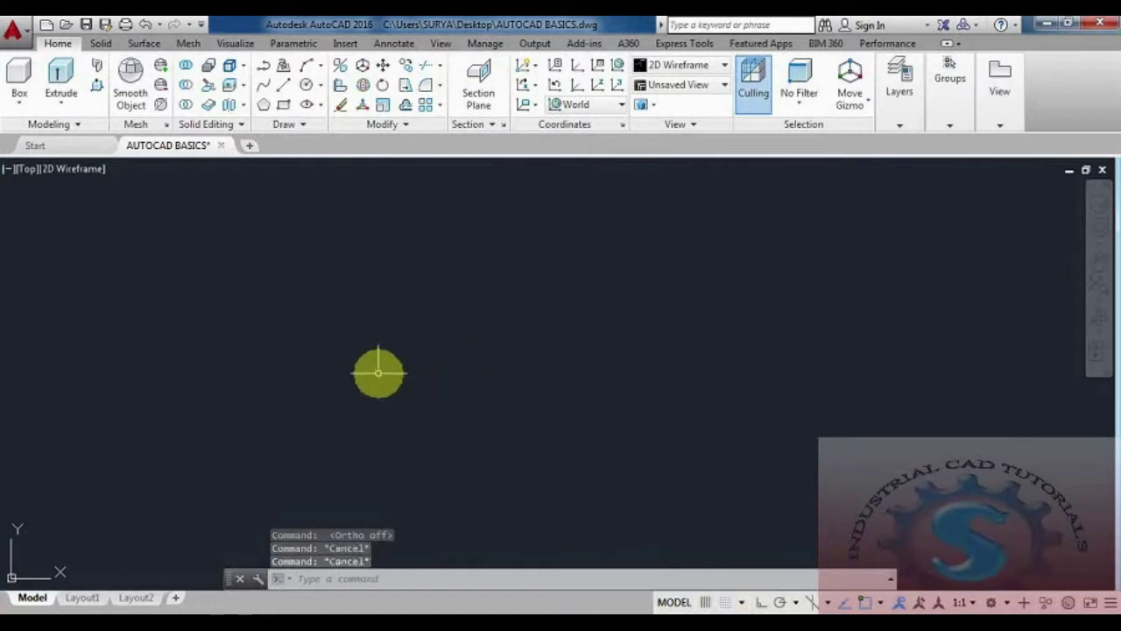
Draw a slightly sloping freehand line across the middle of the drawing area, and turn on ortho mode
{"action": "type", "text": "L"}
{"action": "key", "text": "Return"}
{"action": "left_click", "coordinate": [389, 400]}
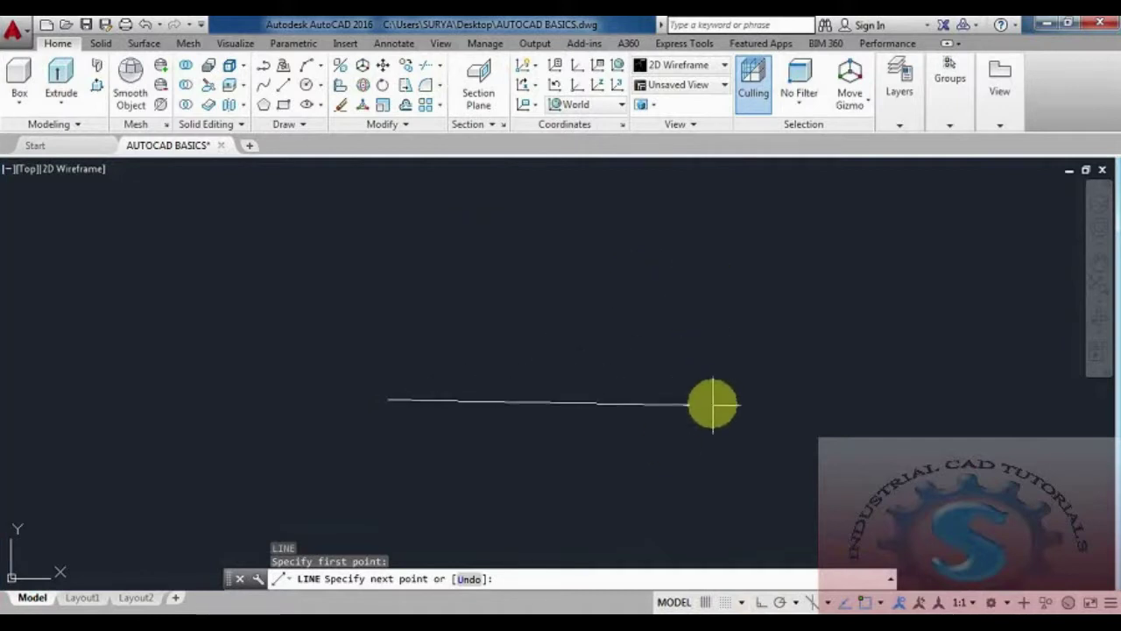
{"action": "left_click", "coordinate": [723, 389]}
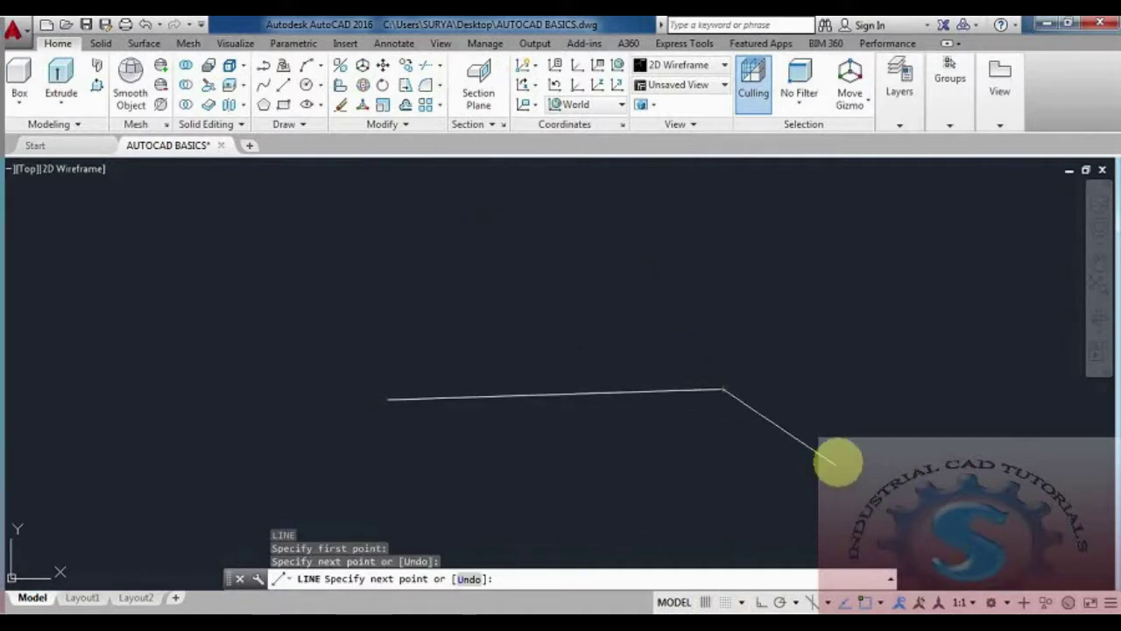
{"action": "key", "text": "Escape"}
{"action": "middle_click_drag", "start_coordinate": [762, 506], "coordinate": [763, 461]}
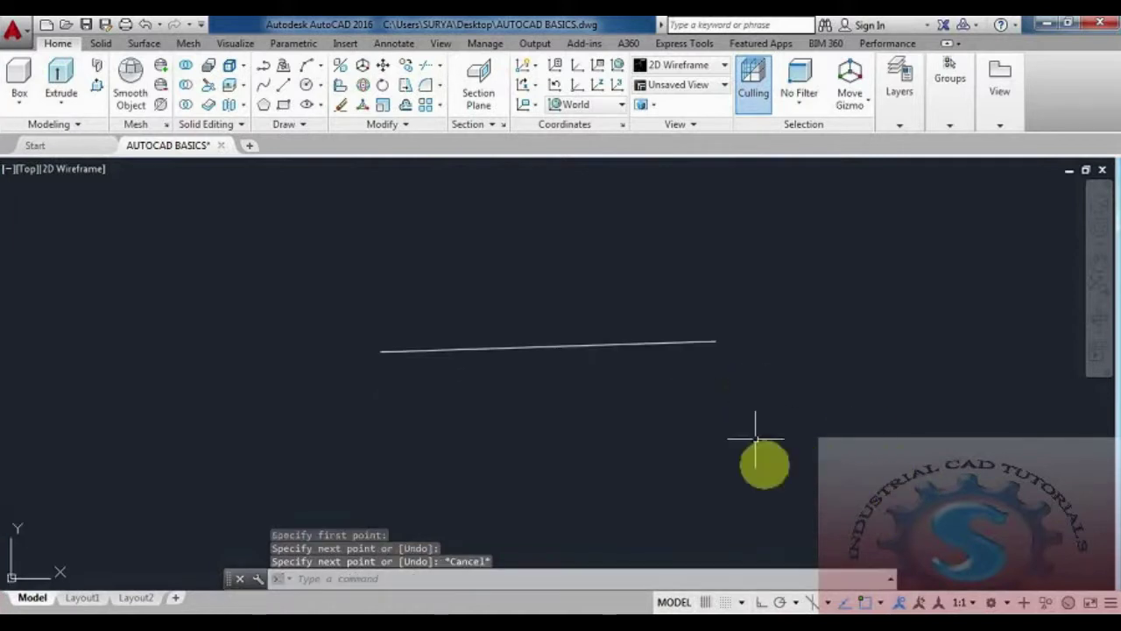
{"action": "left_click", "coordinate": [761, 604]}
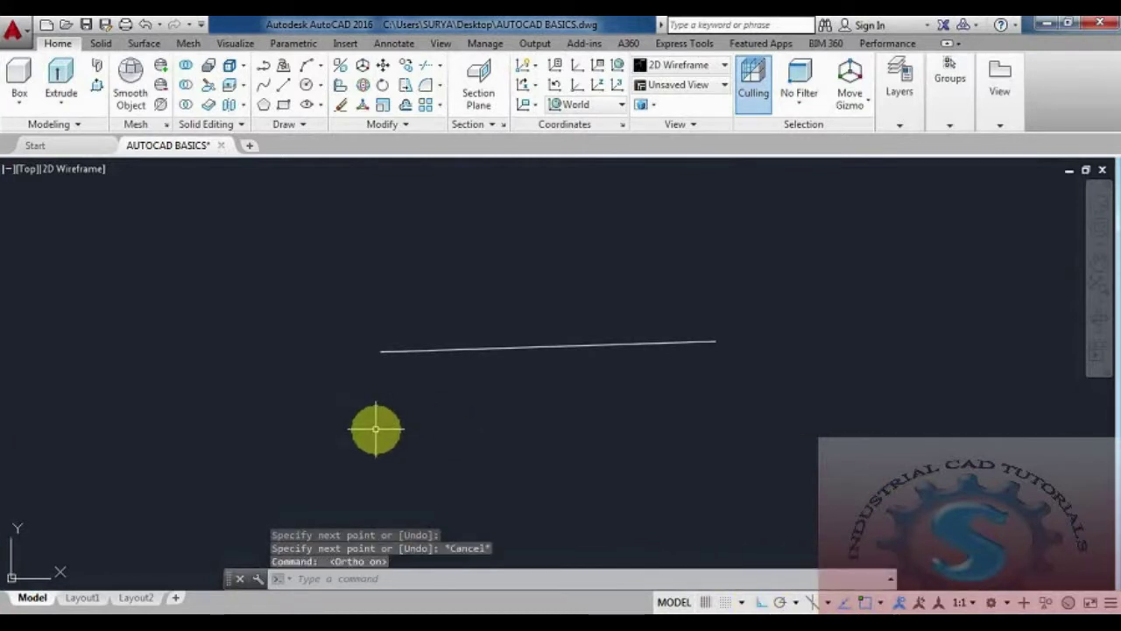
{"action": "type", "text": "LINETYPE"}
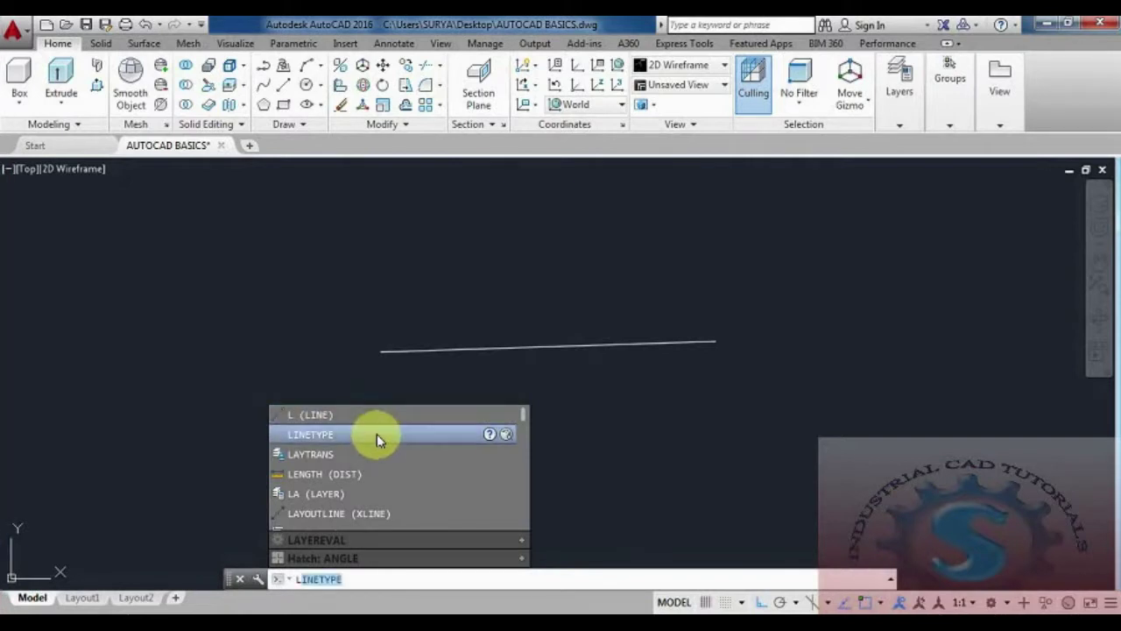
{"action": "left_click", "coordinate": [376, 434]}
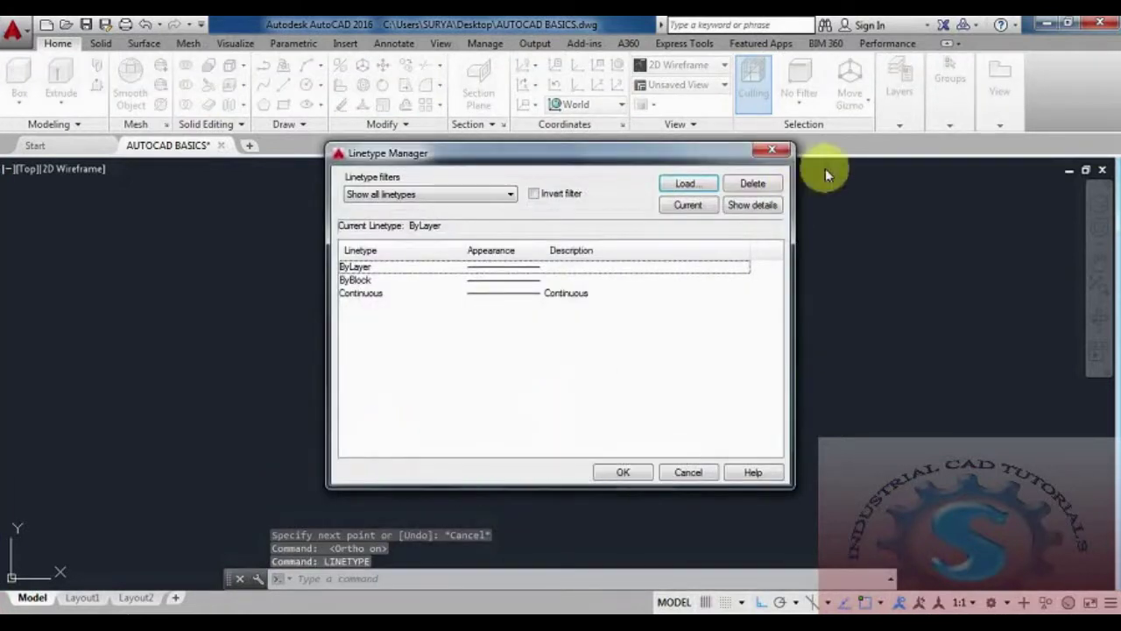
{"action": "left_click", "coordinate": [770, 154]}
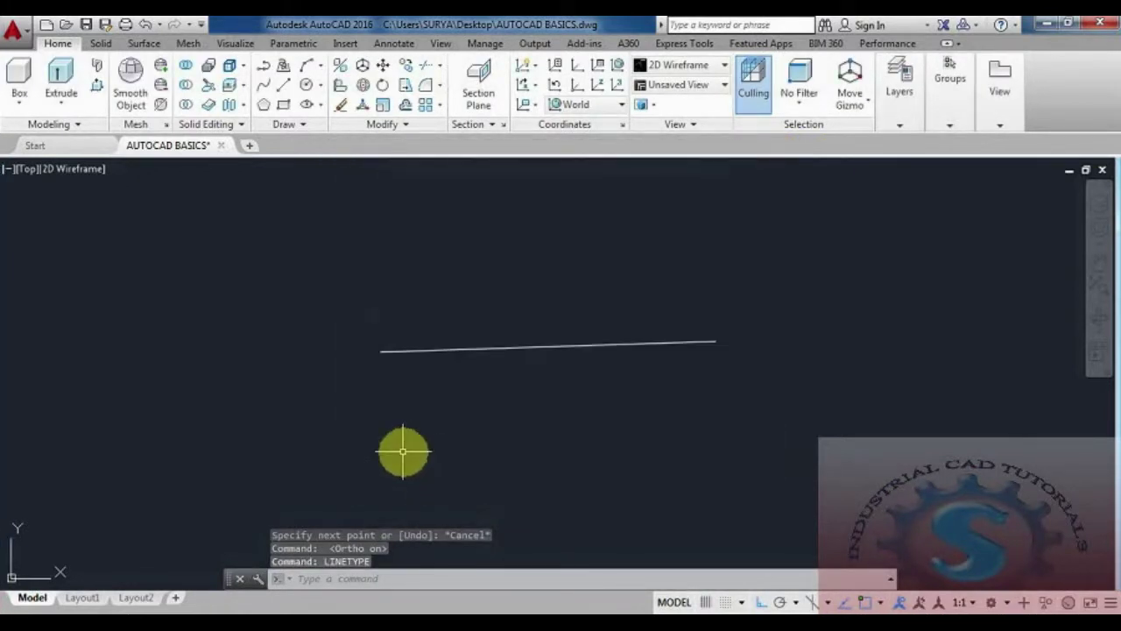
Draw a horizontal line below the sloping line, about as long as it, with ortho mode constraining the direction
{"action": "type", "text": "L"}
{"action": "key", "text": "Return"}
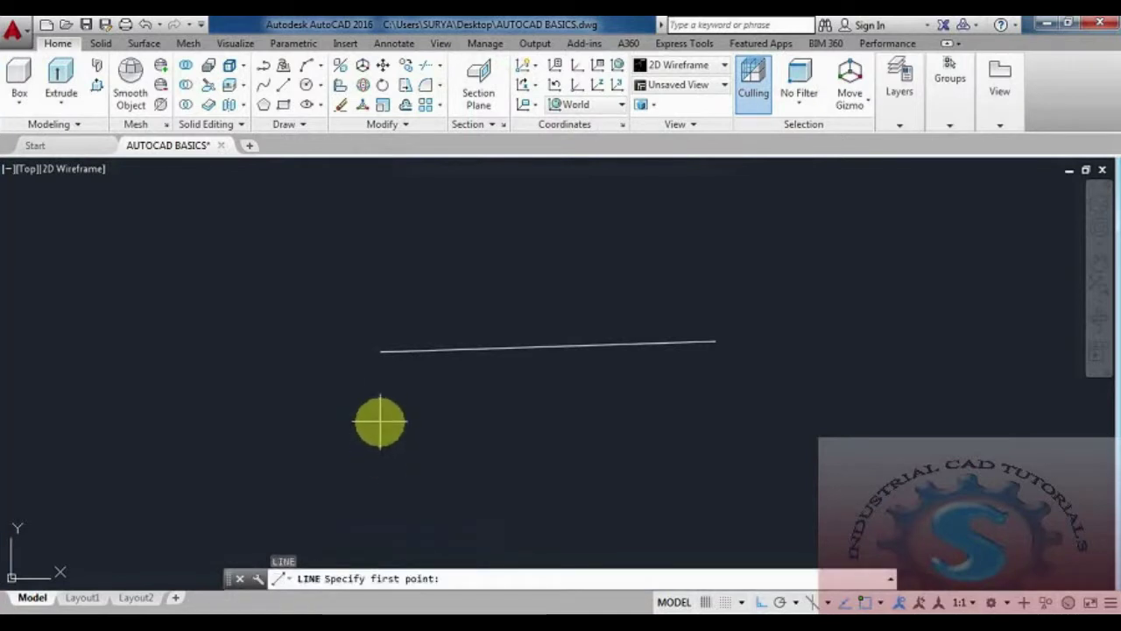
{"action": "left_click", "coordinate": [380, 423]}
{"action": "left_click", "coordinate": [703, 423]}
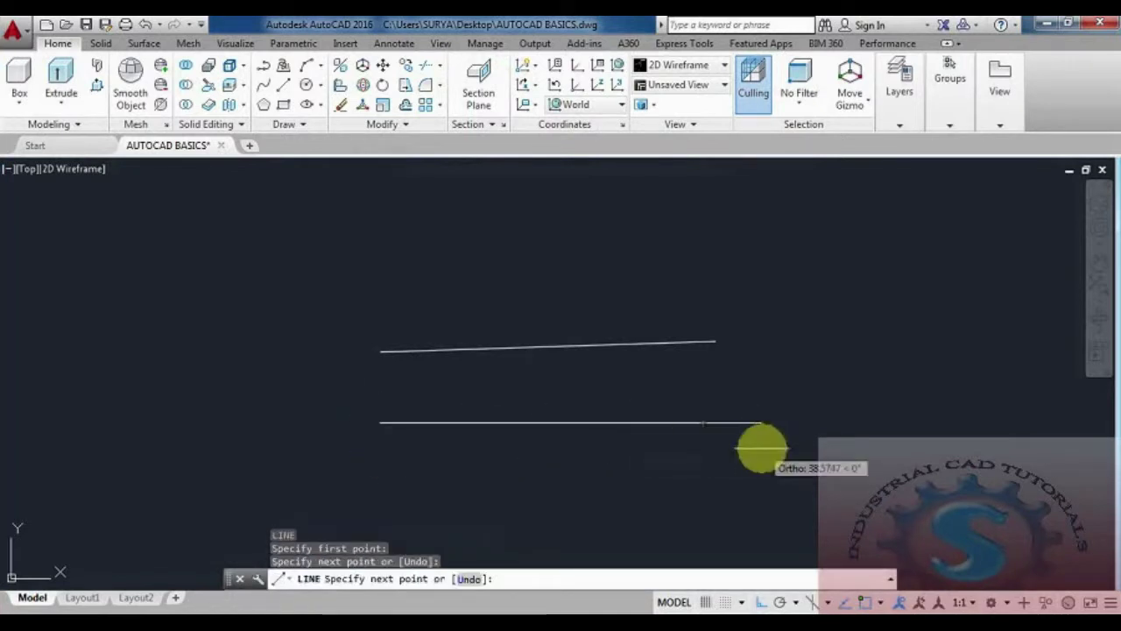
{"action": "key", "text": "Escape"}
{"action": "mouse_move", "coordinate": [768, 462]}
{"action": "middle_mouse_down"}
{"action": "mouse_move", "coordinate": [578, 428]}
{"action": "mouse_move", "coordinate": [585, 408]}
{"action": "middle_mouse_up"}
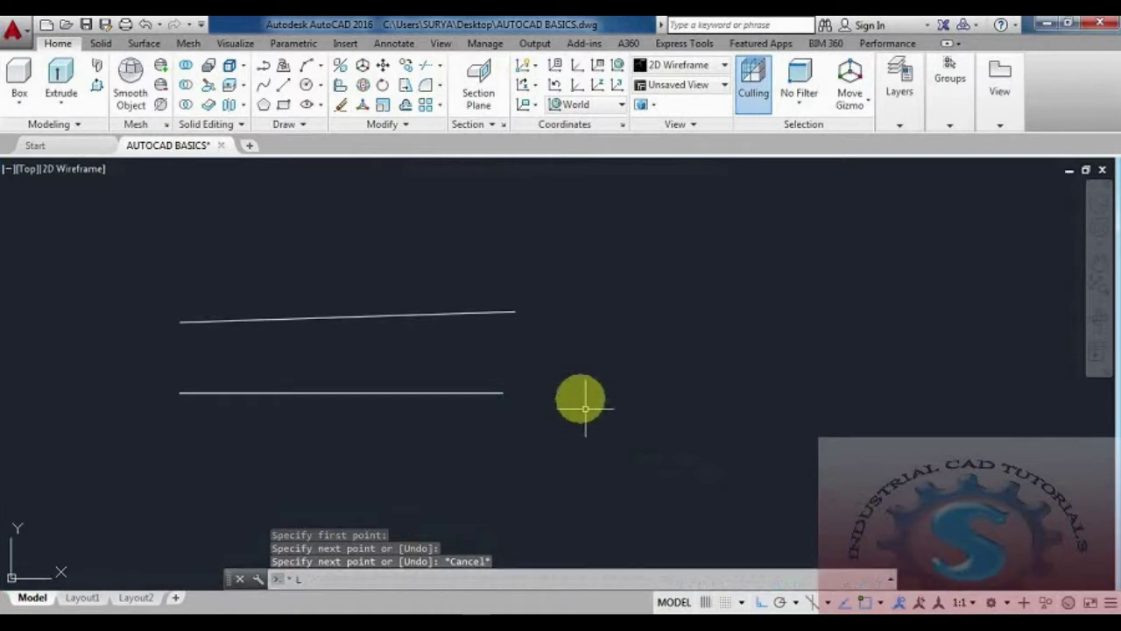
Draw two shorter horizontal lines, one beneath the other, to the right of the existing pair of lines
{"action": "type", "text": "L"}
{"action": "key", "text": "Return"}
{"action": "left_click", "coordinate": [593, 328]}
{"action": "left_click", "coordinate": [820, 327]}
{"action": "key", "text": "Escape"}
{"action": "middle_click_drag", "start_coordinate": [768, 476], "coordinate": [713, 444]}
{"action": "type", "text": "L"}
{"action": "key", "text": "Return"}
{"action": "left_click", "coordinate": [530, 348]}
{"action": "left_click", "coordinate": [764, 348]}
{"action": "middle_click_drag", "start_coordinate": [598, 424], "coordinate": [655, 461]}
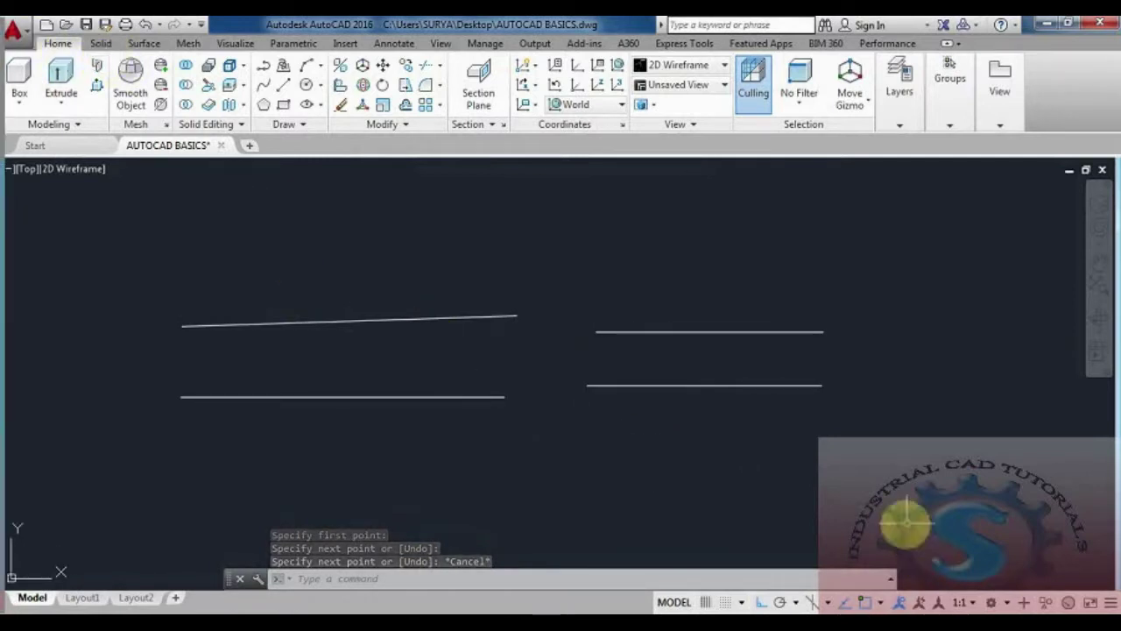
Switch the workspace to Drafting & Annotation
{"action": "left_click", "coordinate": [990, 602]}
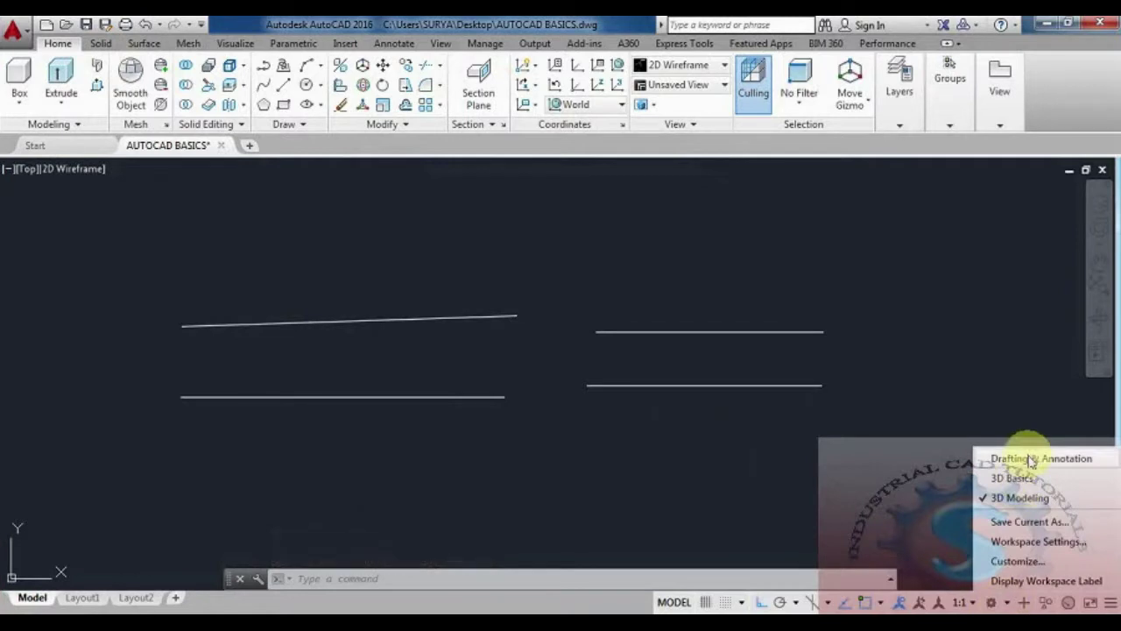
{"action": "left_click", "coordinate": [1030, 459]}
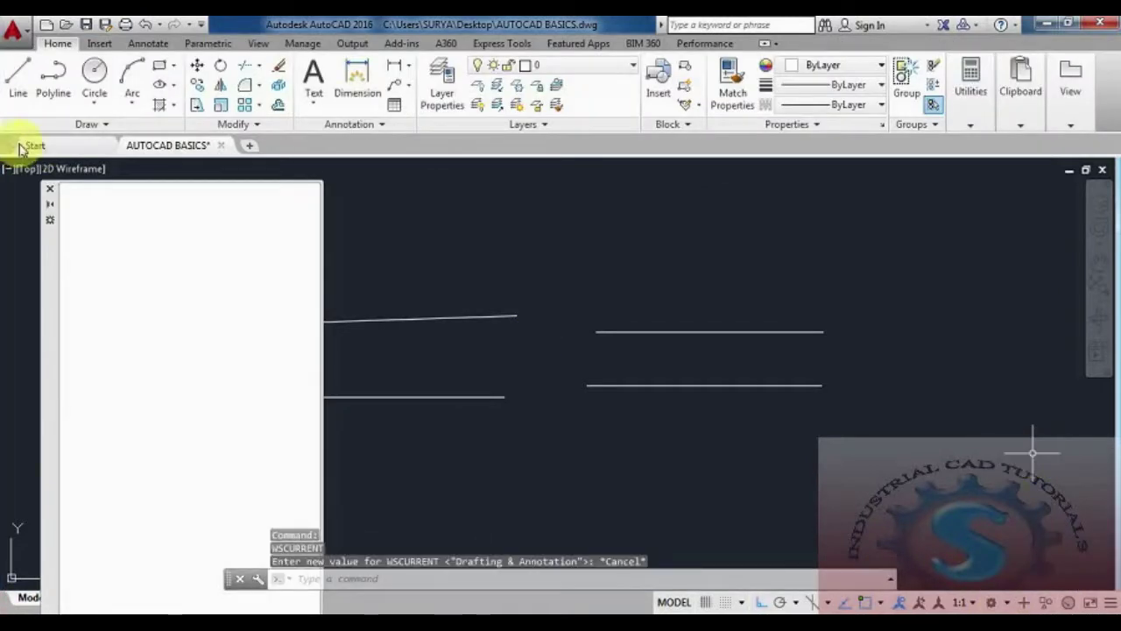
Close the blank palette and draw a horizontal line about 66 units long above the sloping line
{"action": "left_click", "coordinate": [49, 189]}
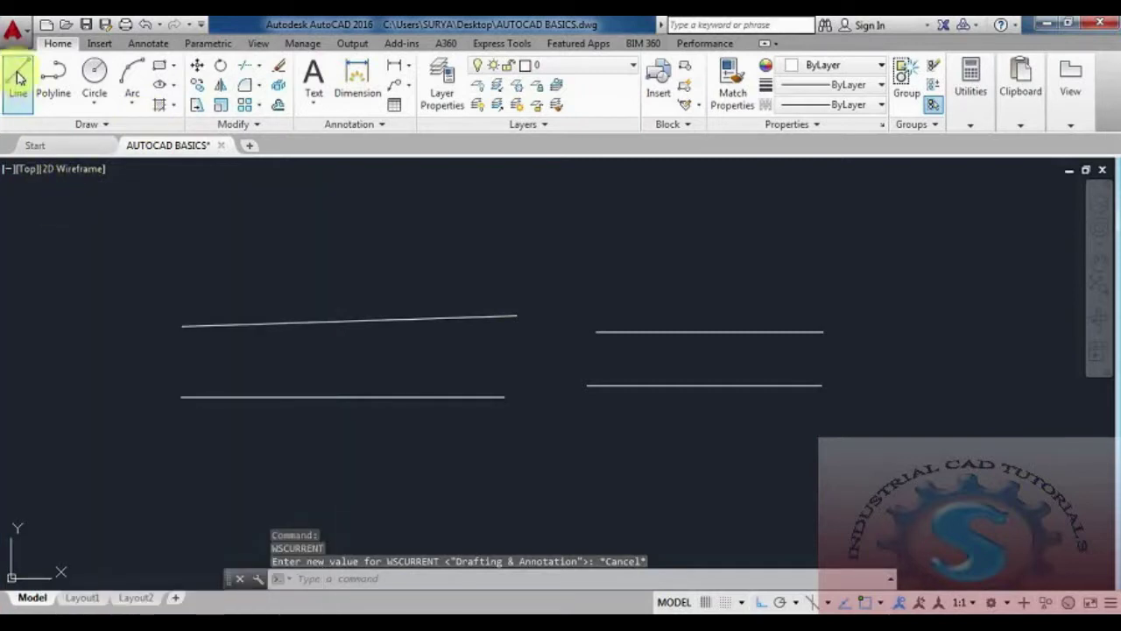
{"action": "left_click", "coordinate": [18, 77]}
{"action": "left_click", "coordinate": [171, 267]}
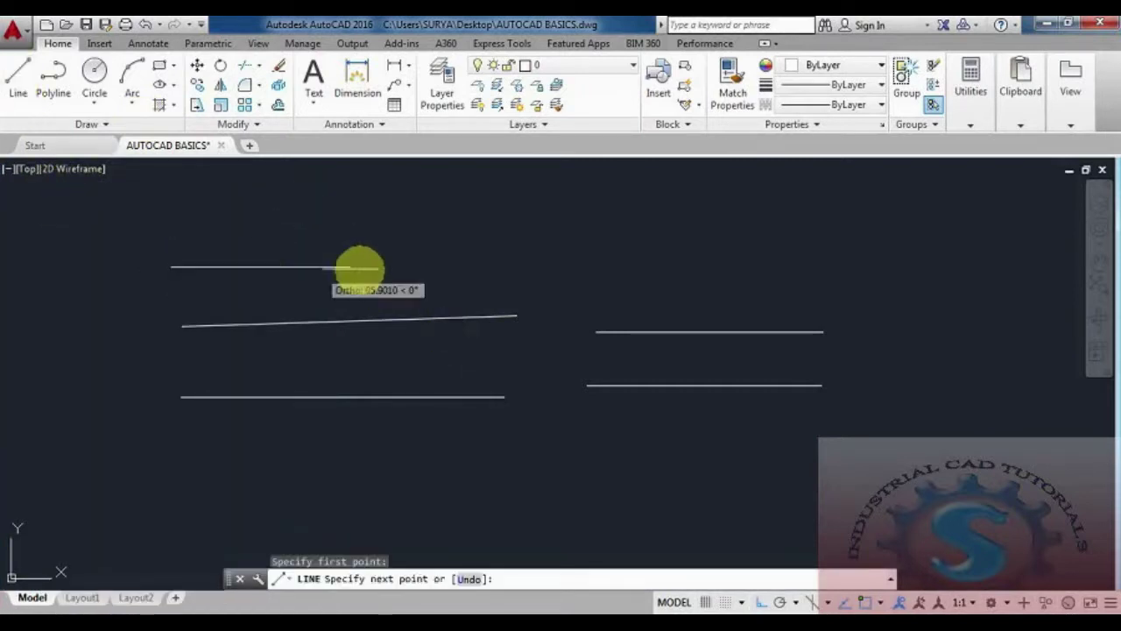
{"action": "left_click", "coordinate": [379, 267]}
{"action": "key", "text": "Escape"}
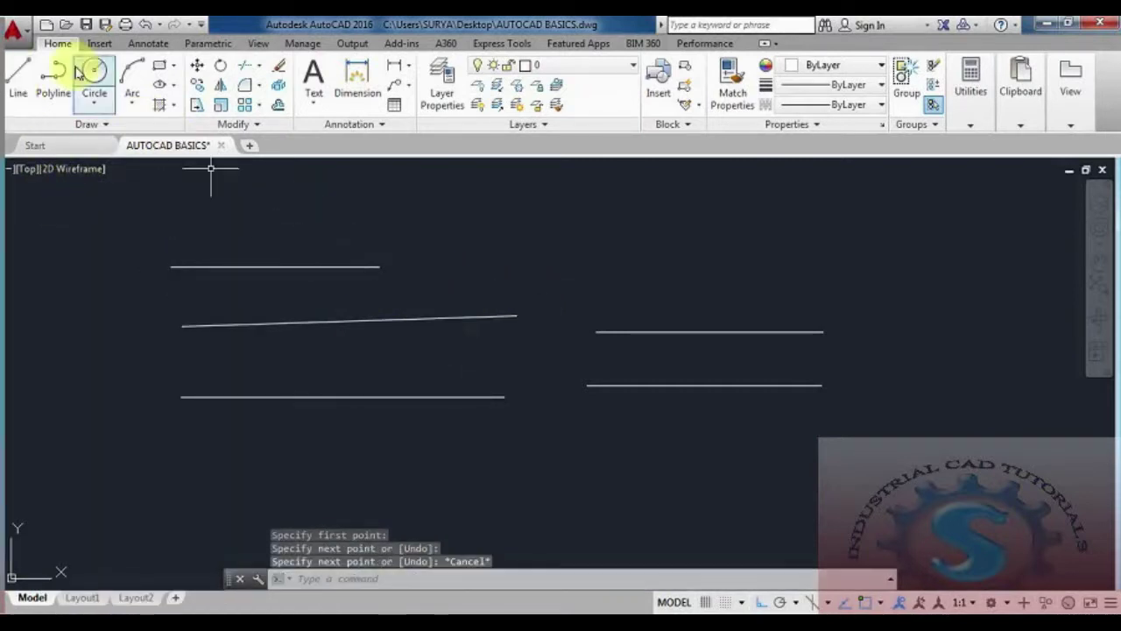
Draw another horizontal line of about the same length above the right-hand pair of lines, starting slightly further left than the pair
{"action": "left_click", "coordinate": [30, 83]}
{"action": "left_click", "coordinate": [512, 249]}
{"action": "left_click", "coordinate": [721, 249]}
{"action": "key", "text": "Escape"}
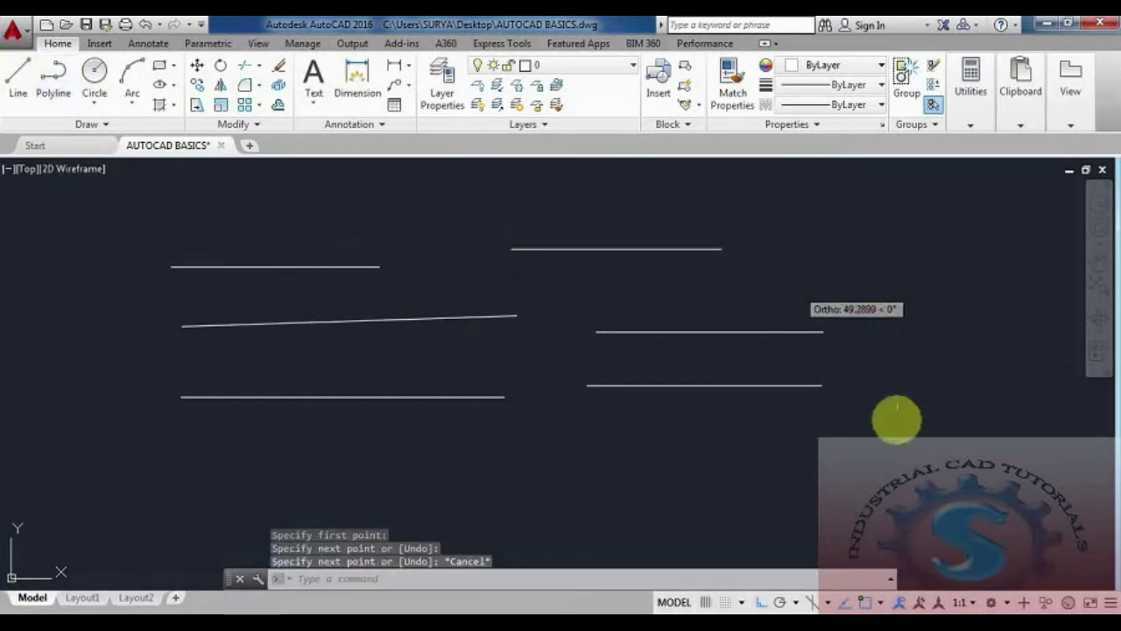
Open the polar tracking settings and examine the available increment angles and the neighbouring drafting settings
{"action": "left_click", "coordinate": [795, 603]}
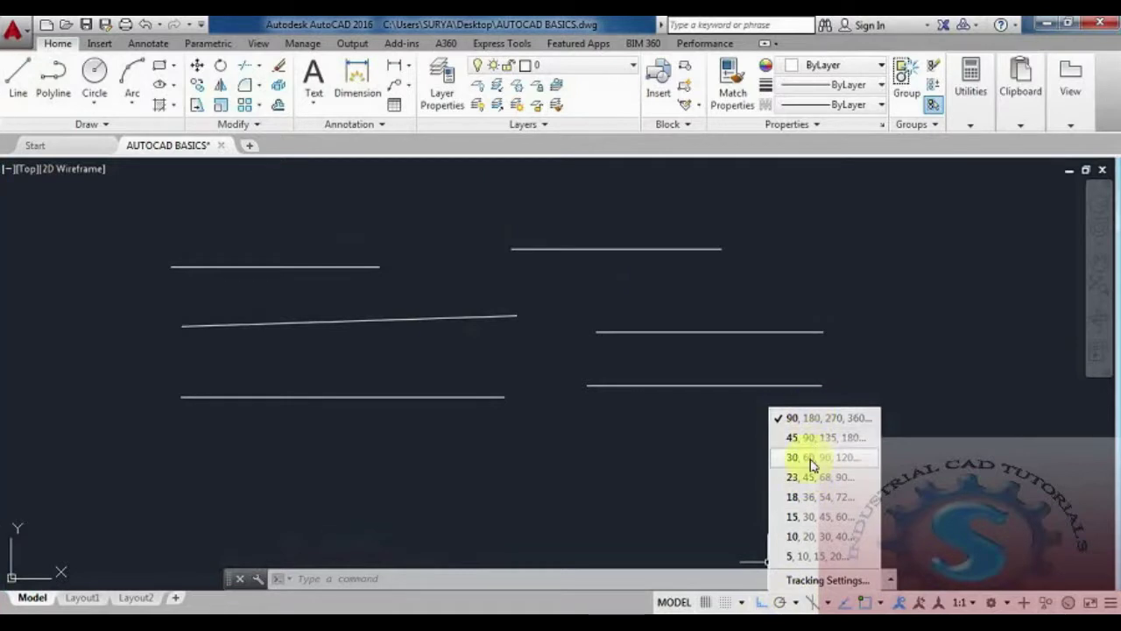
{"action": "left_click", "coordinate": [799, 580]}
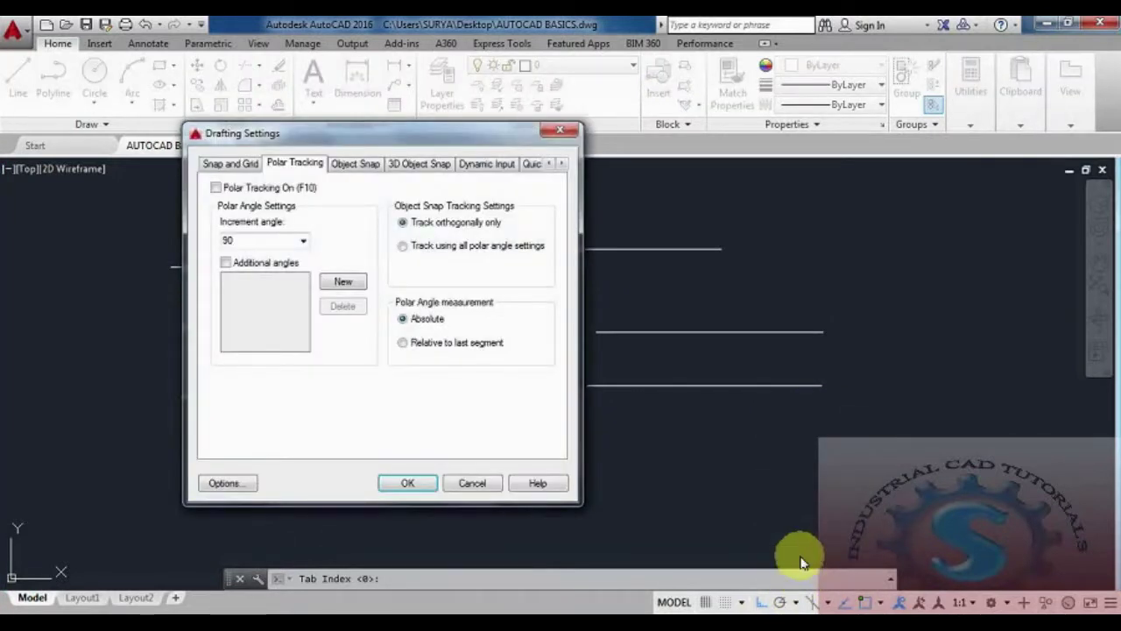
{"action": "left_click", "coordinate": [302, 240]}
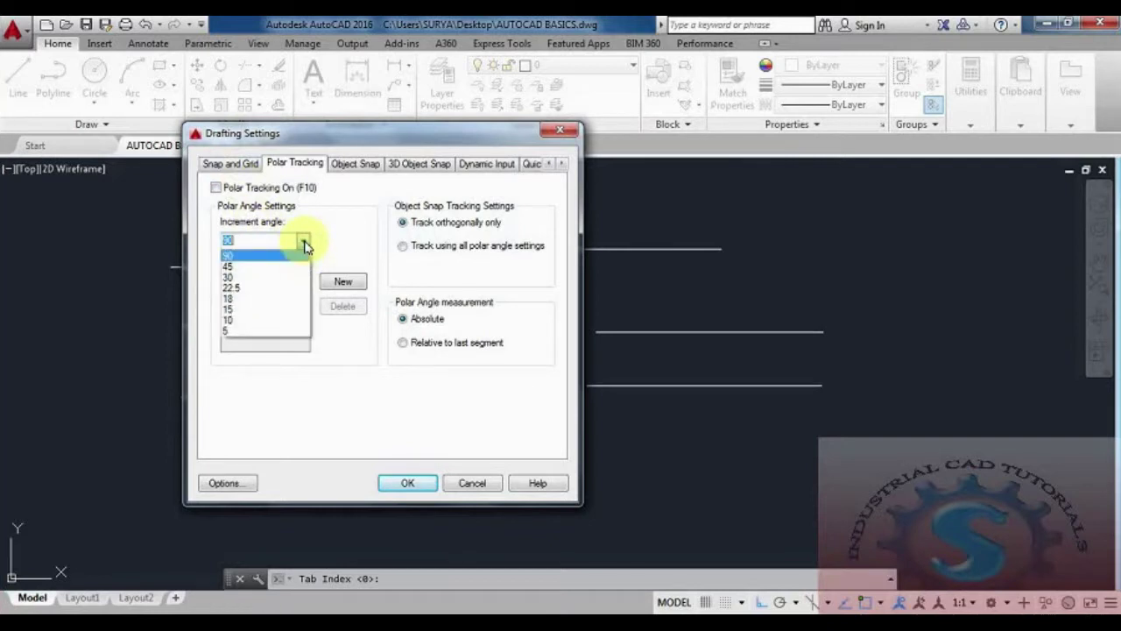
{"action": "left_click", "coordinate": [303, 242]}
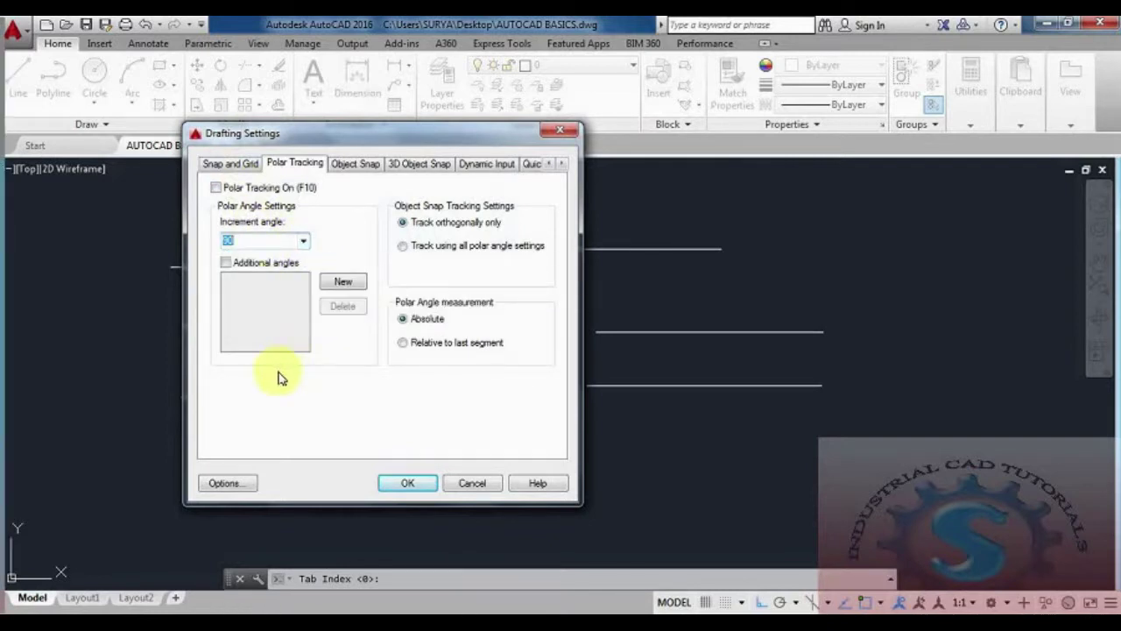
{"action": "left_click", "coordinate": [230, 163]}
{"action": "left_click", "coordinate": [314, 166]}
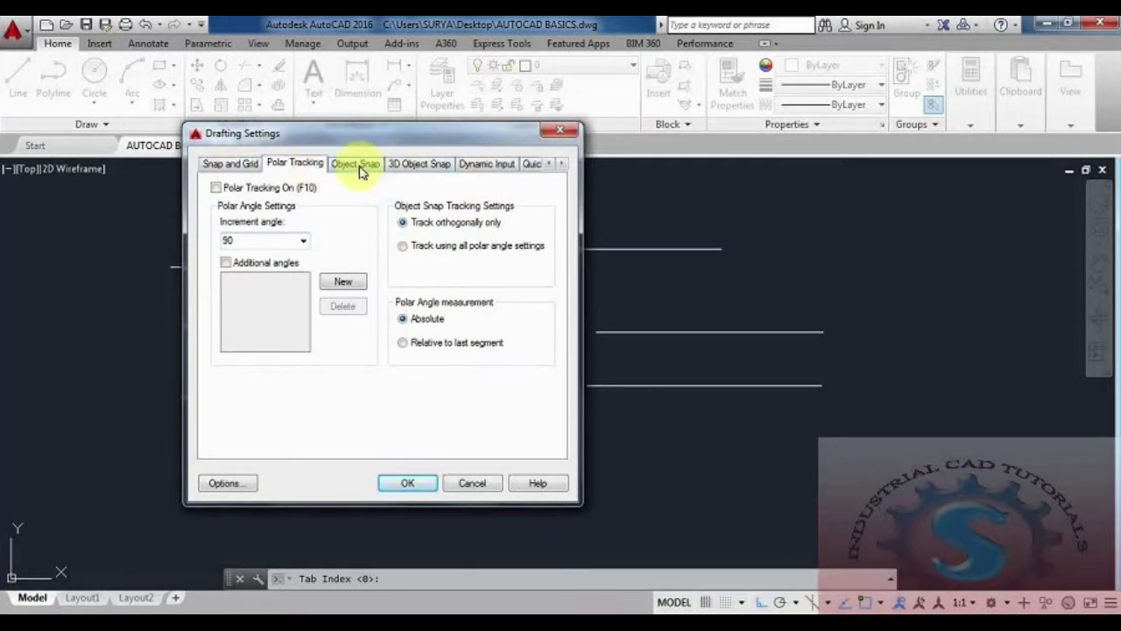
{"action": "left_click", "coordinate": [361, 169]}
{"action": "left_click", "coordinate": [429, 172]}
{"action": "left_click", "coordinate": [293, 166]}
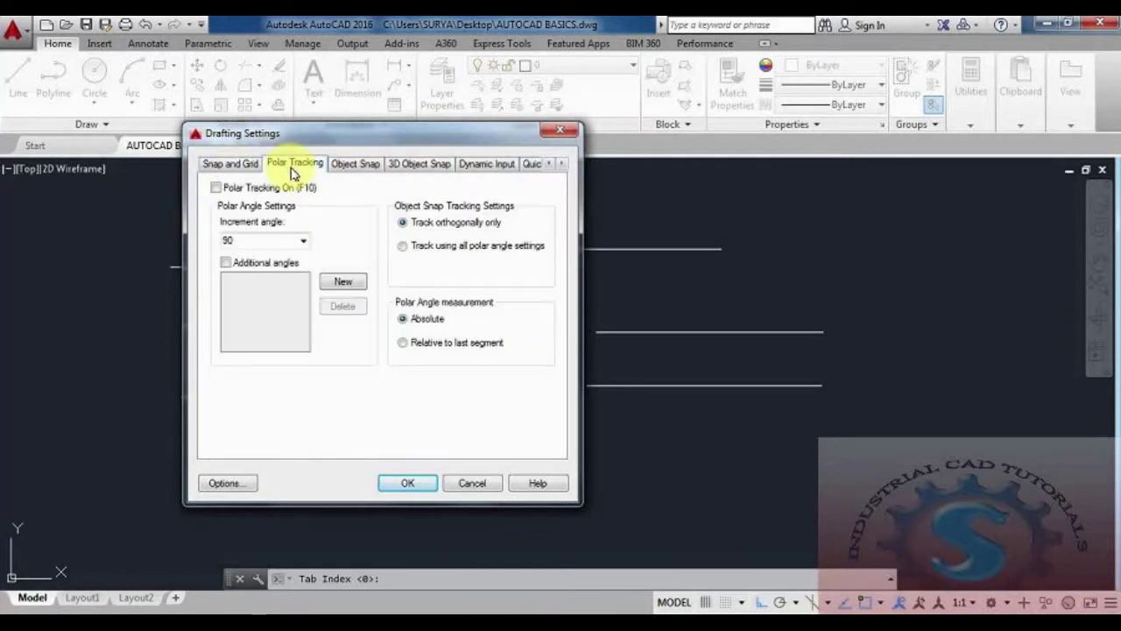
{"action": "left_click", "coordinate": [302, 245]}
{"action": "left_click", "coordinate": [302, 246]}
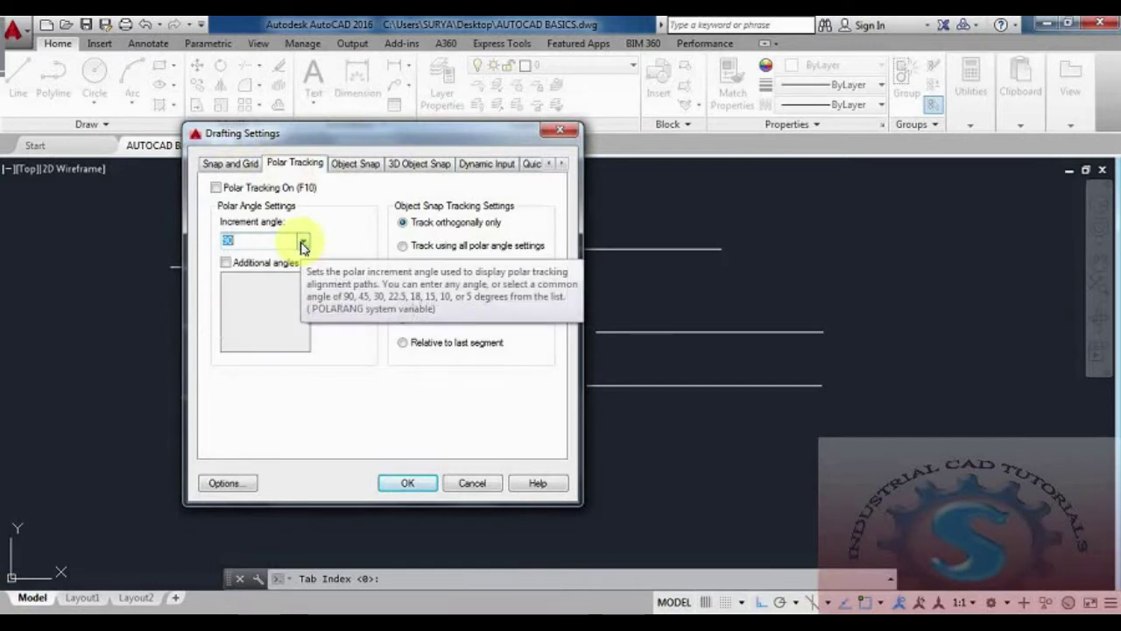
Look through all Drafting Settings pages from Snap and Grid to Selection Cycling, and close the dialog
{"action": "left_click", "coordinate": [222, 165]}
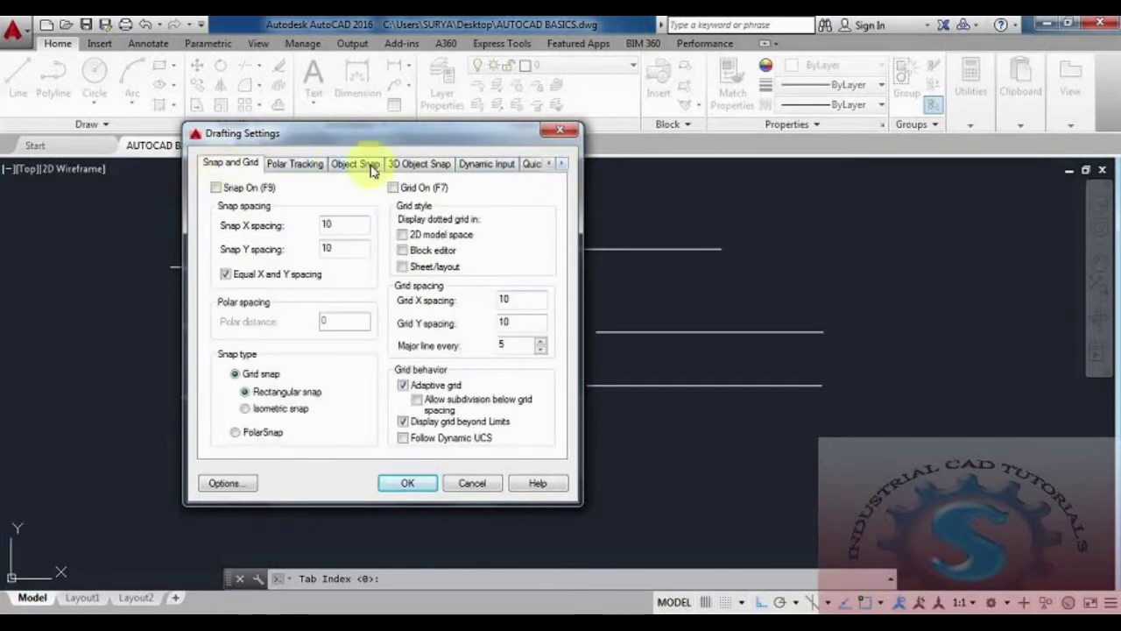
{"action": "left_click", "coordinate": [298, 166]}
{"action": "left_click", "coordinate": [355, 164]}
{"action": "left_click", "coordinate": [419, 163]}
{"action": "left_click", "coordinate": [490, 167]}
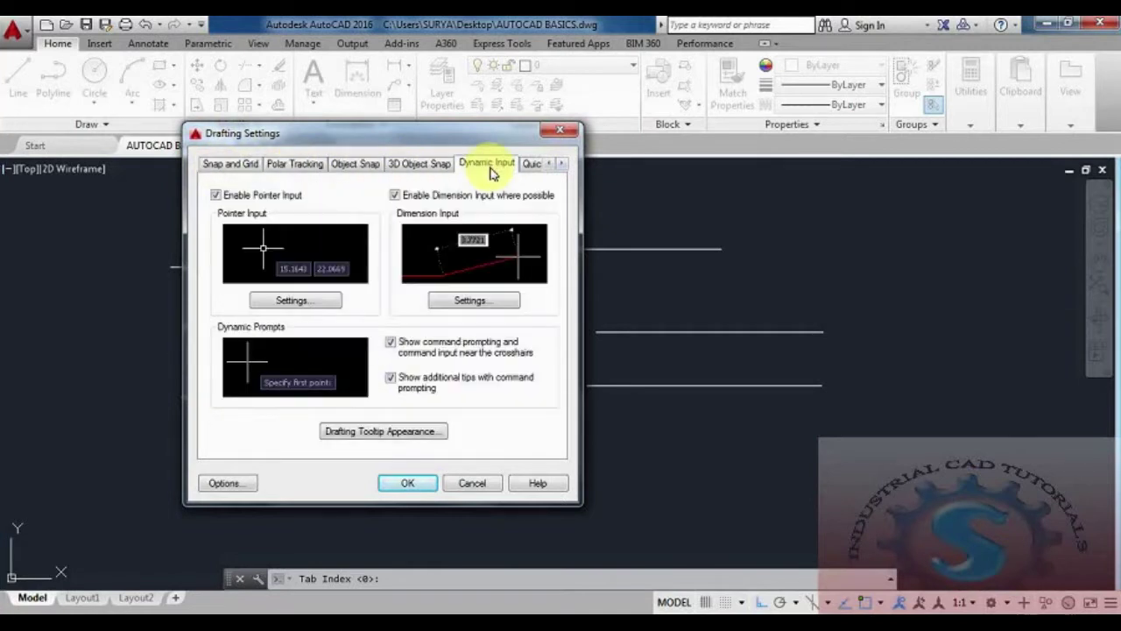
{"action": "left_click", "coordinate": [540, 167]}
{"action": "left_click", "coordinate": [562, 166]}
{"action": "left_click", "coordinate": [508, 167]}
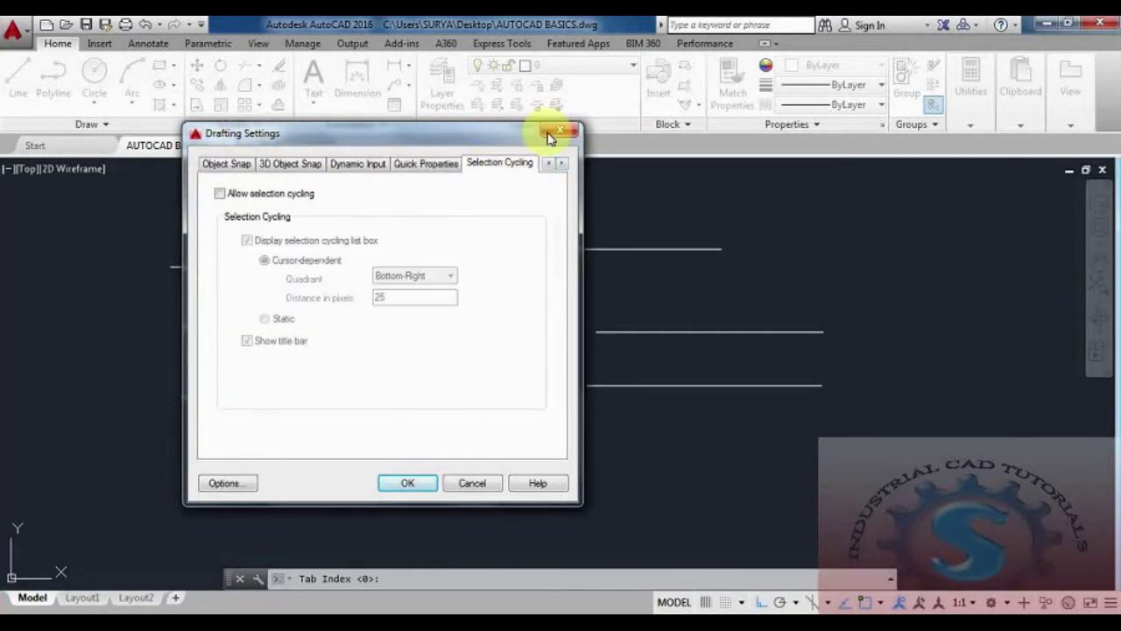
{"action": "left_click", "coordinate": [558, 131]}
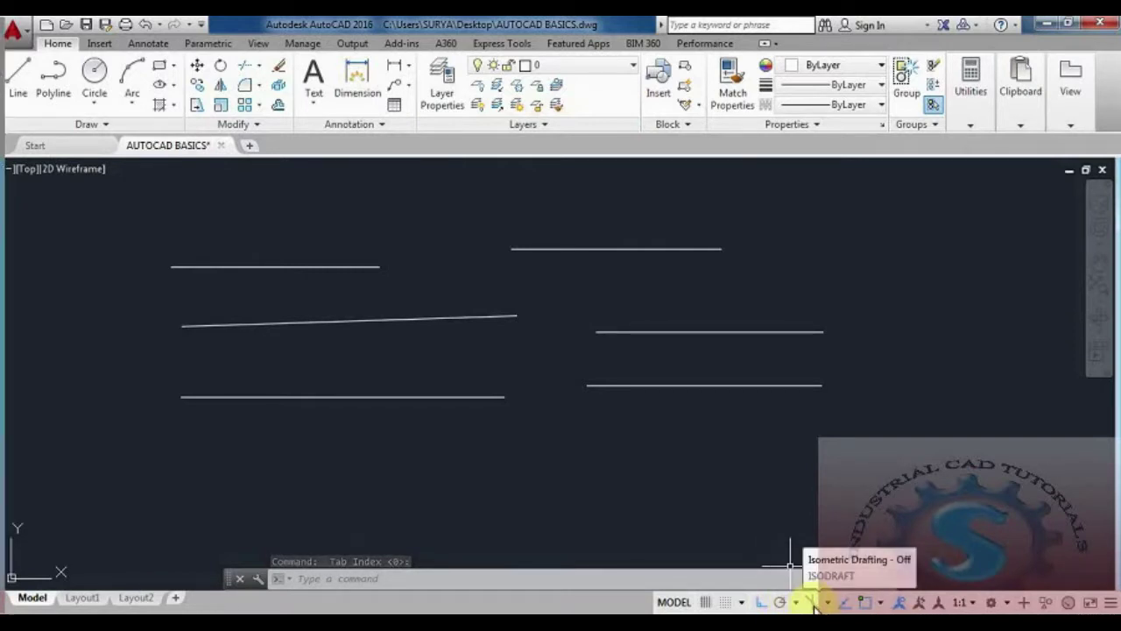
Examine the isoplane options available for isometric drafting, keeping the current isoplane
{"action": "left_click", "coordinate": [826, 605]}
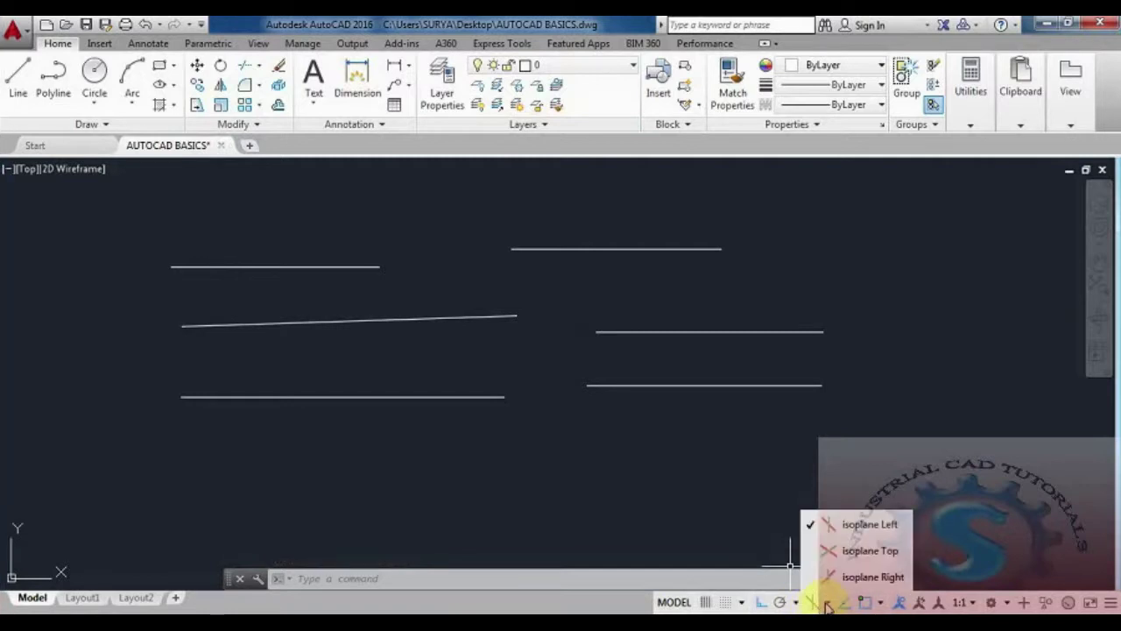
{"action": "left_click", "coordinate": [827, 605]}
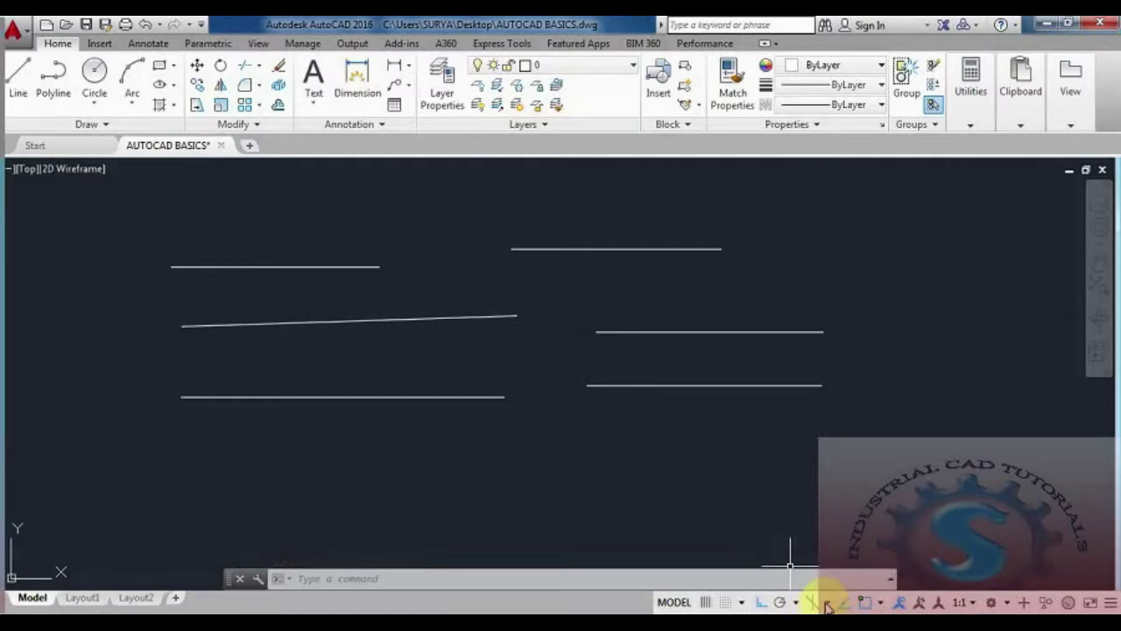
{"action": "left_click", "coordinate": [827, 605]}
{"action": "left_click", "coordinate": [826, 604]}
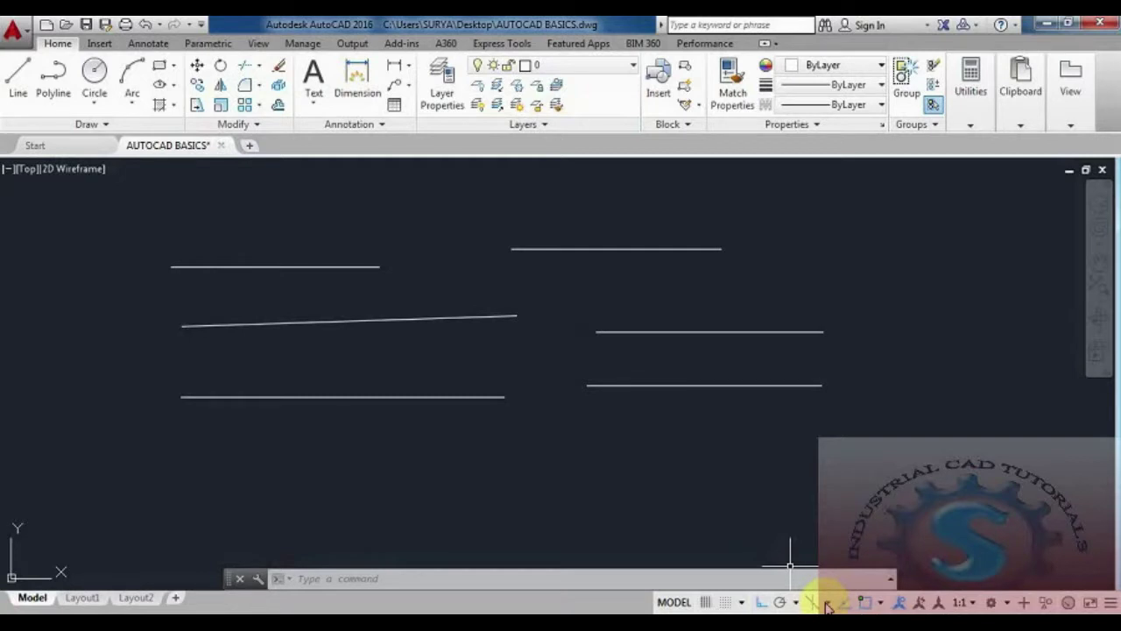
{"action": "left_click", "coordinate": [827, 604]}
{"action": "left_click", "coordinate": [827, 605]}
{"action": "left_click", "coordinate": [827, 604]}
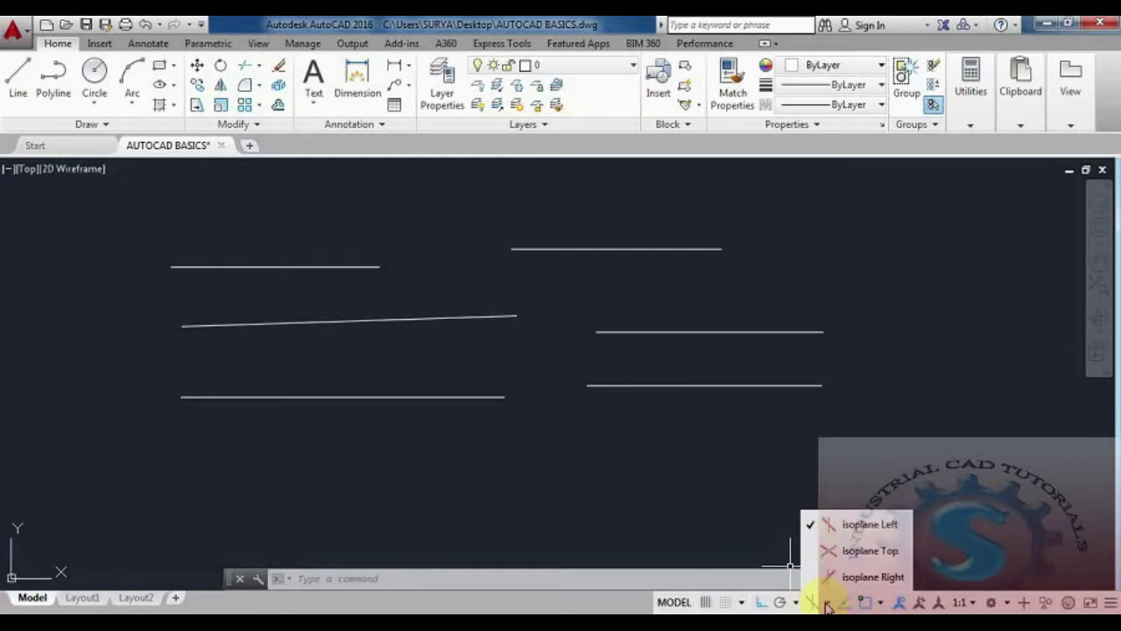
{"action": "left_click", "coordinate": [827, 605]}
{"action": "left_click", "coordinate": [825, 604]}
{"action": "left_click", "coordinate": [824, 604]}
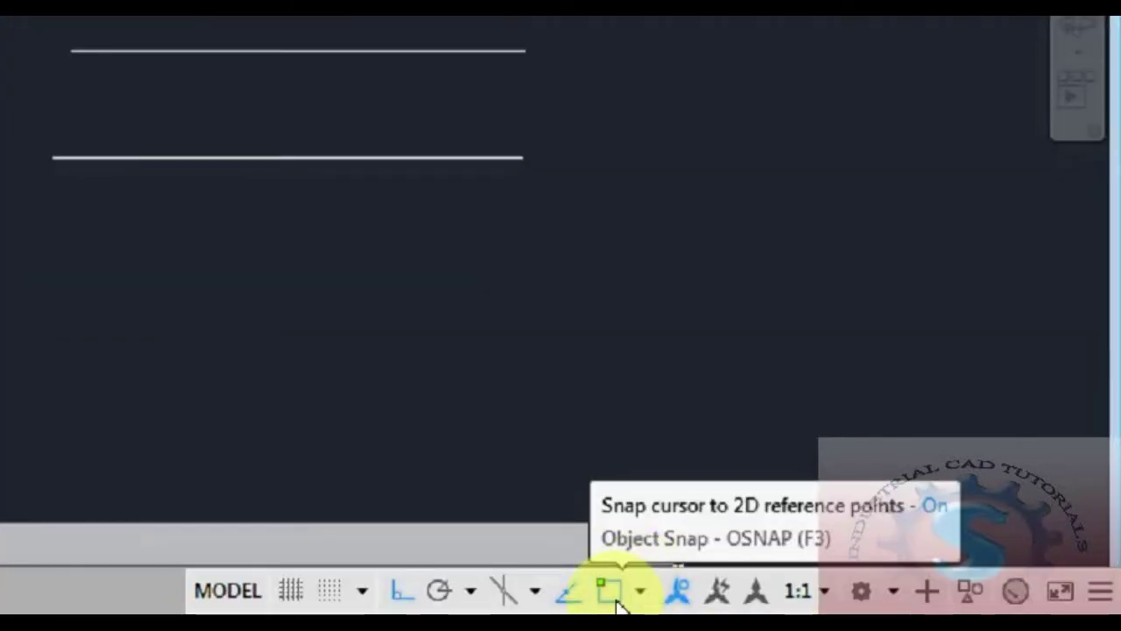
Review the available 2D object snap modes and try out the clean screen display
{"action": "left_click", "coordinate": [641, 593]}
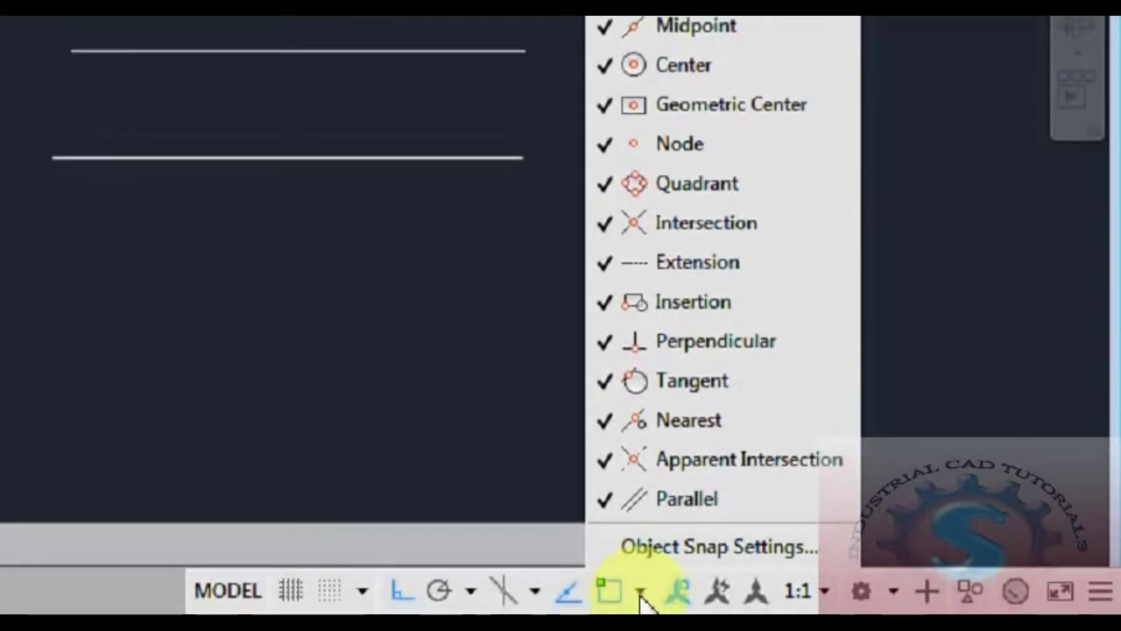
{"action": "left_click", "coordinate": [640, 593]}
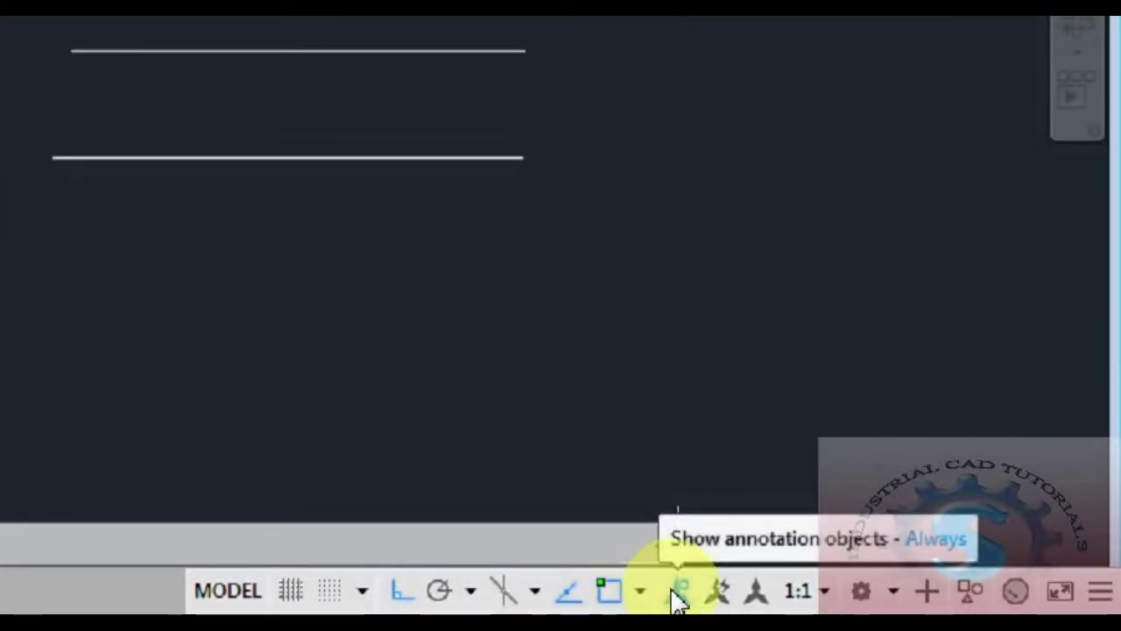
{"action": "left_click", "coordinate": [678, 594]}
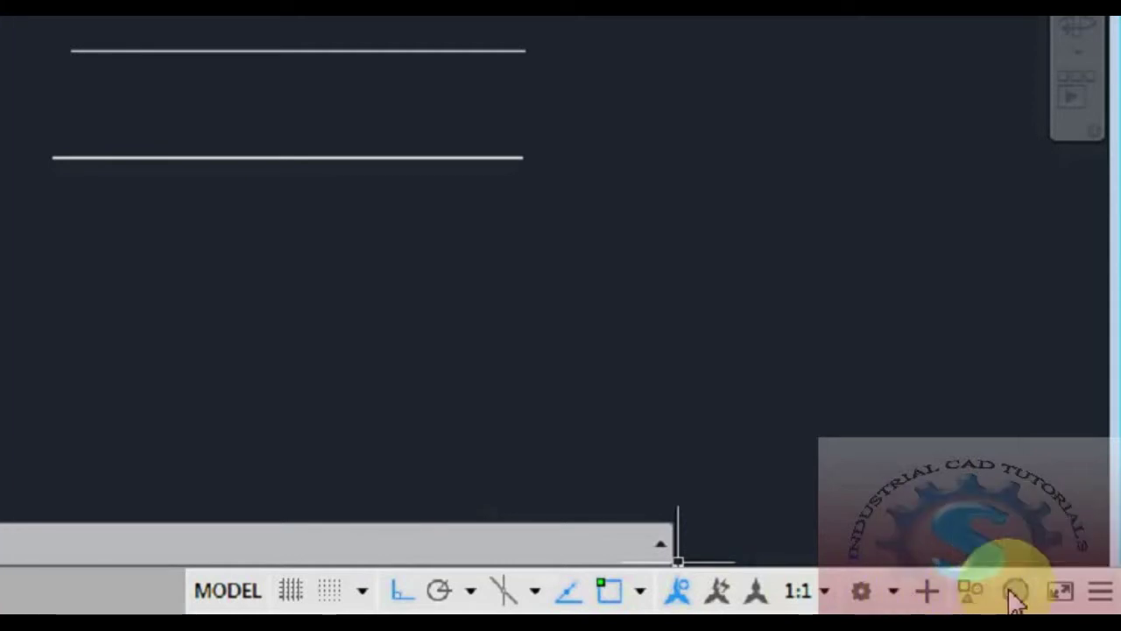
{"action": "left_click", "coordinate": [1061, 594]}
{"action": "mouse_move", "coordinate": [616, 142]}
{"action": "middle_mouse_down"}
{"action": "mouse_move", "coordinate": [200, 110]}
{"action": "mouse_move", "coordinate": [189, 121]}
{"action": "middle_mouse_up"}
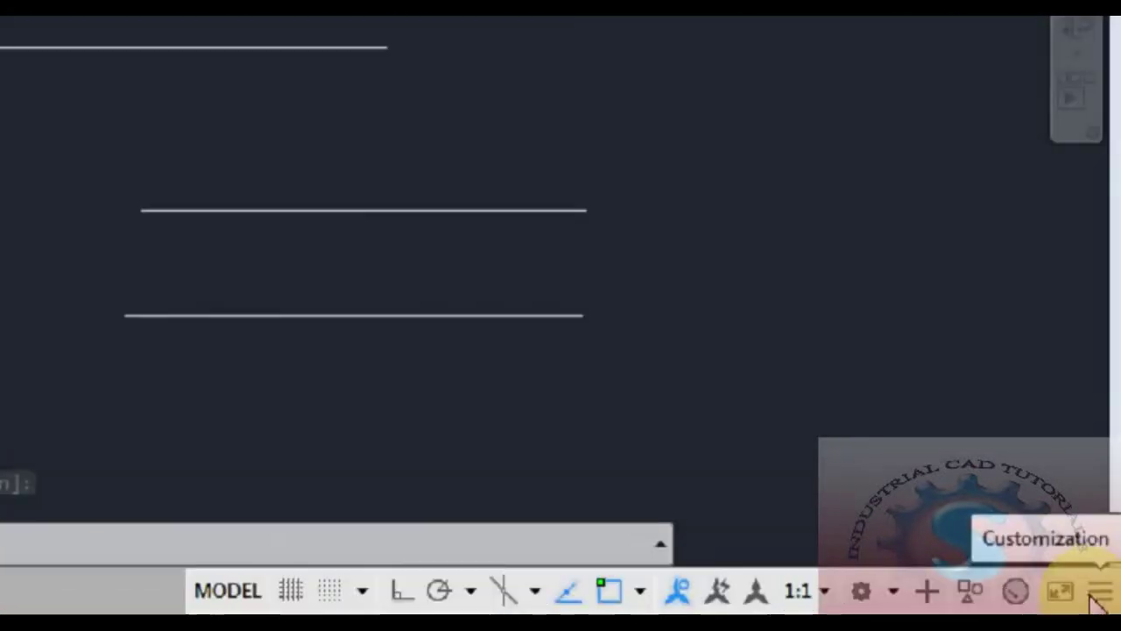
Try adding the LineWeight, Transparency and Selection Cycling toggles to the status bar and remove each again
{"action": "left_click", "coordinate": [1101, 593]}
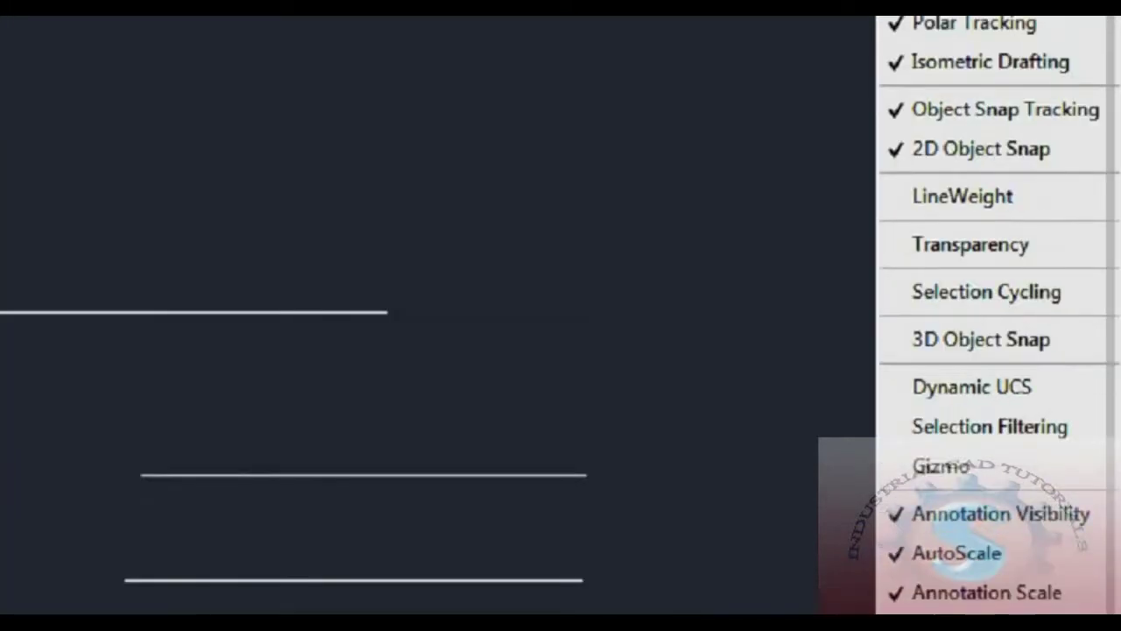
{"action": "left_click", "coordinate": [1015, 117]}
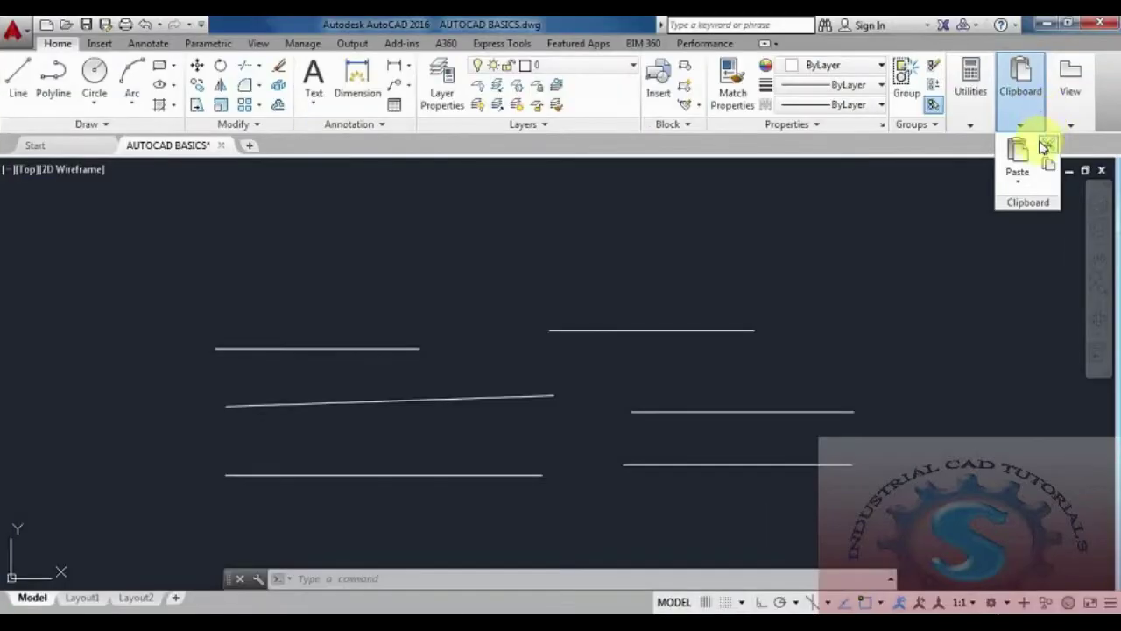
{"action": "left_click", "coordinate": [1108, 602]}
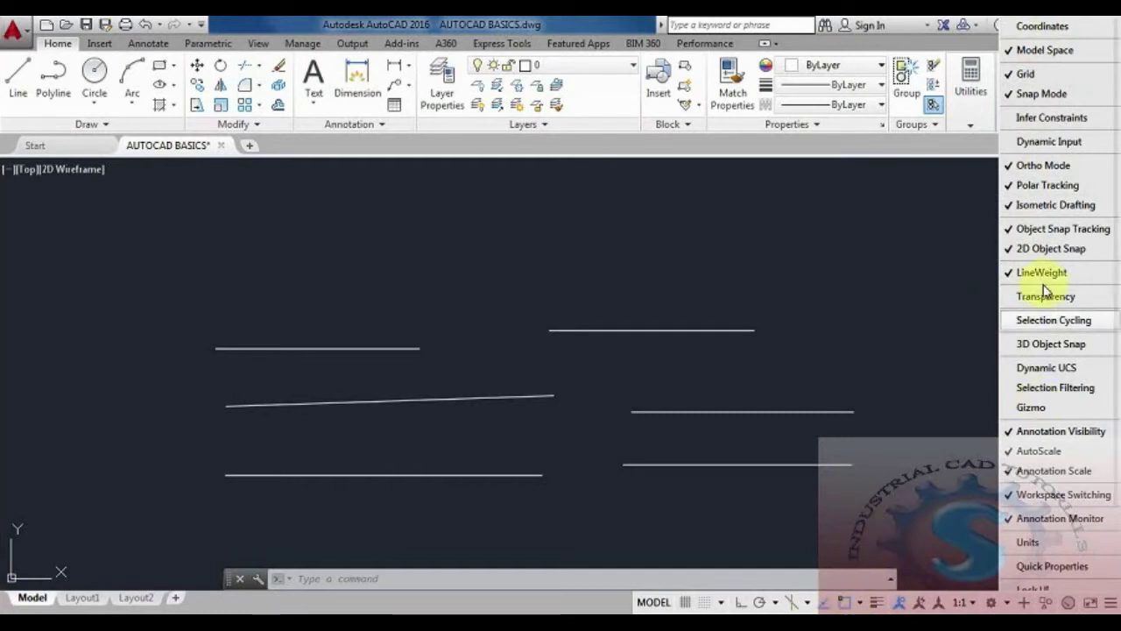
{"action": "left_click", "coordinate": [1042, 275]}
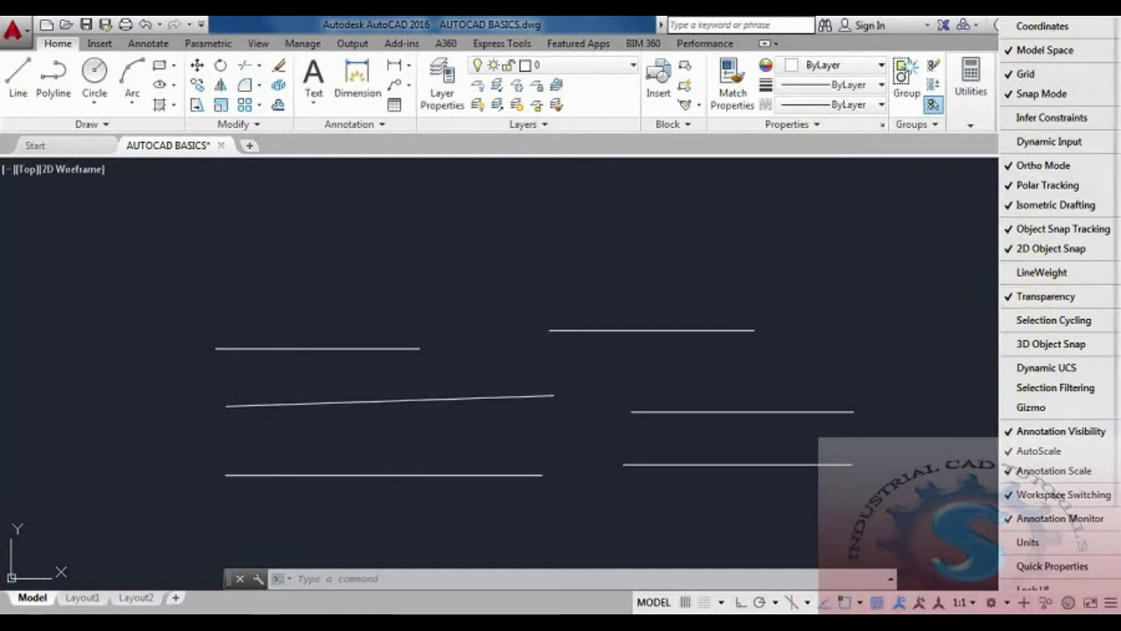
{"action": "left_click", "coordinate": [1046, 296]}
{"action": "left_click", "coordinate": [1052, 320]}
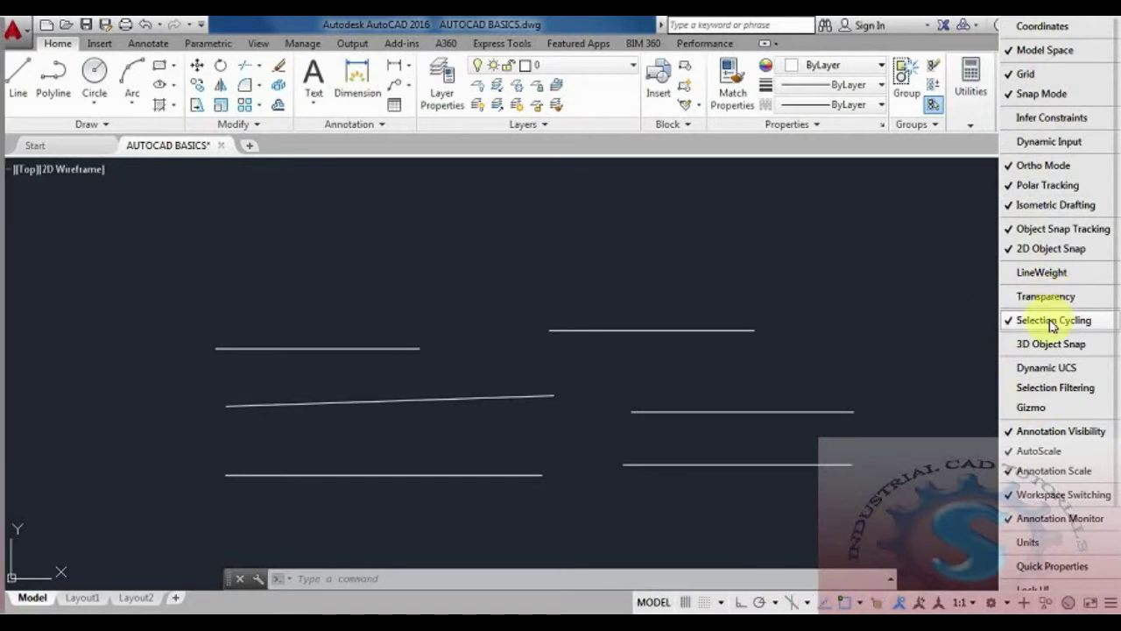
{"action": "left_click", "coordinate": [1052, 324]}
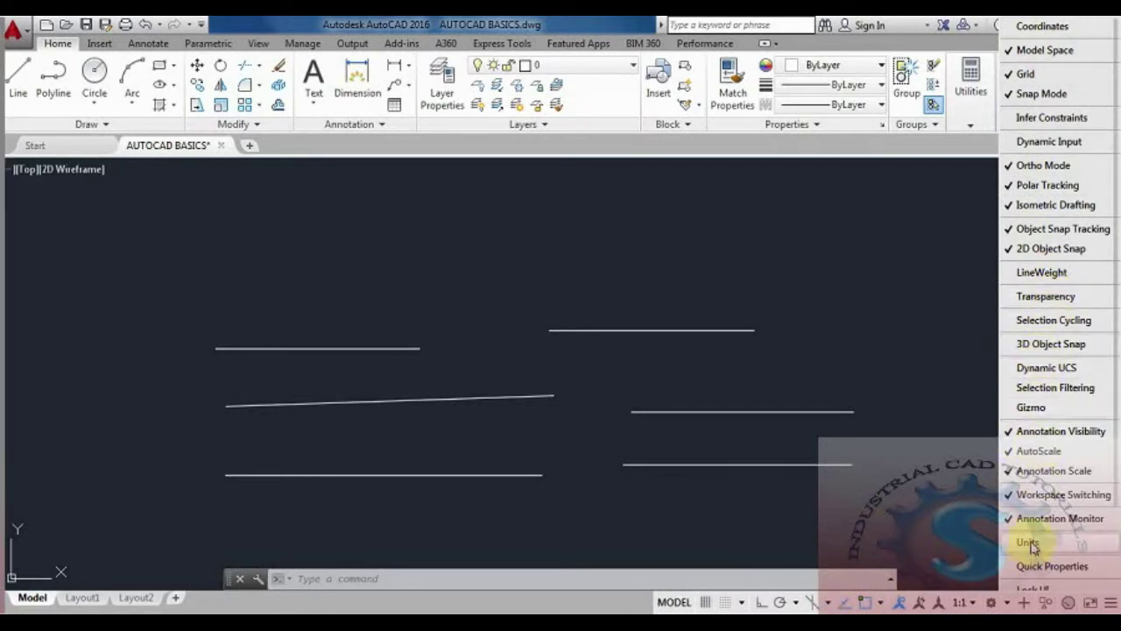
Try adding Units and Quick Properties to the status bar, remove them, and close the customization list
{"action": "left_click", "coordinate": [1030, 544]}
{"action": "left_click", "coordinate": [1030, 544]}
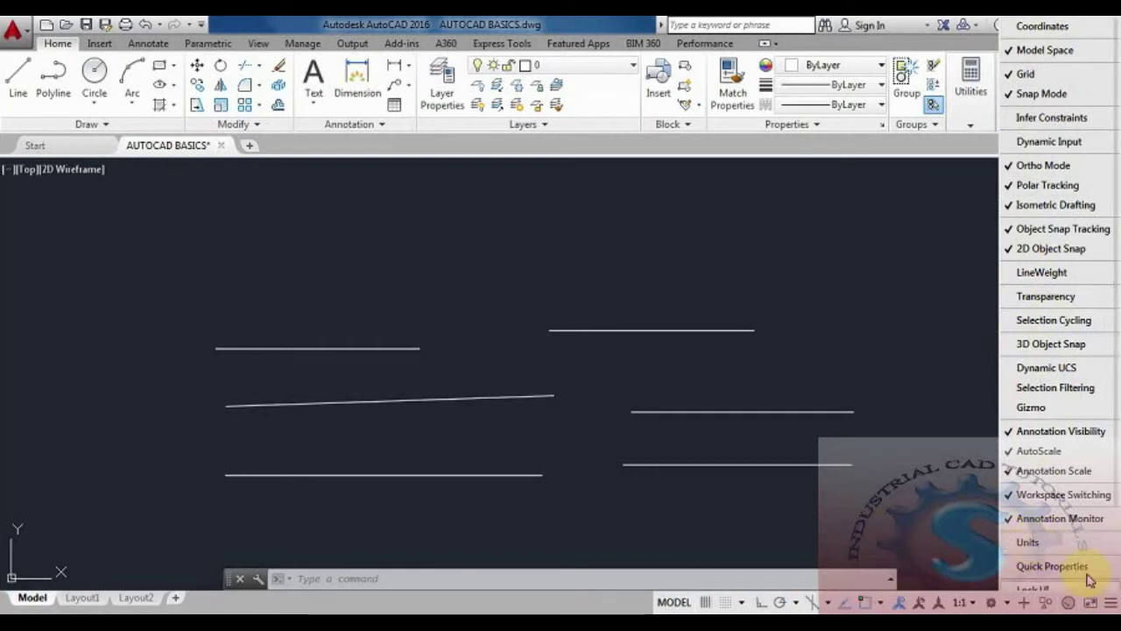
{"action": "scroll", "coordinate": [1118, 464], "scroll_direction": "down", "scroll_amount": 1}
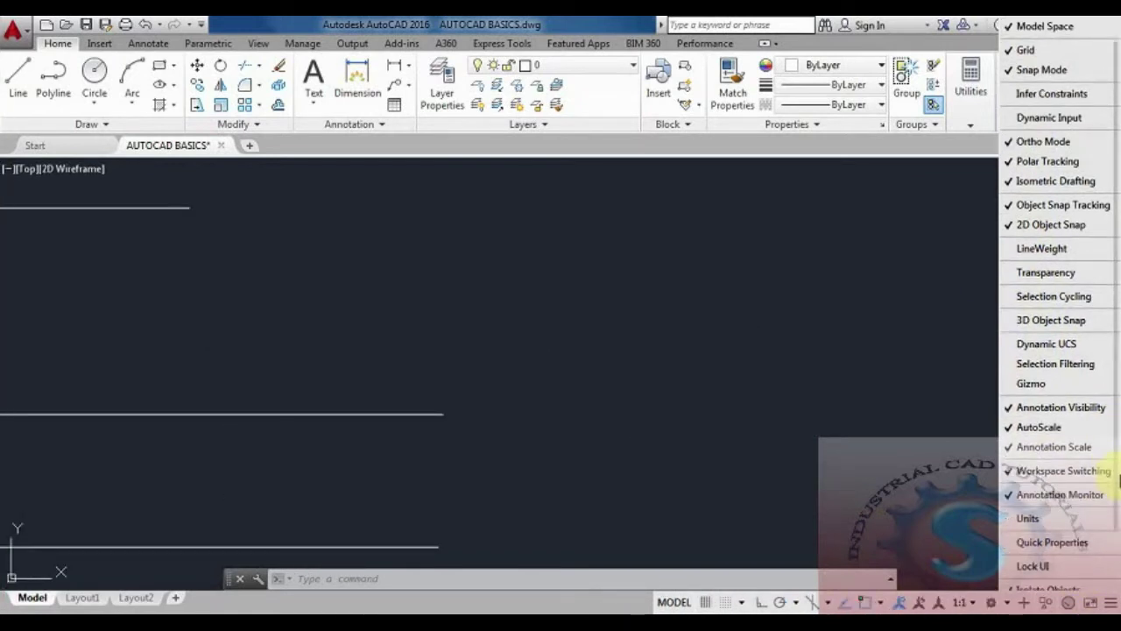
{"action": "scroll", "coordinate": [1118, 495], "scroll_direction": "down", "scroll_amount": 3}
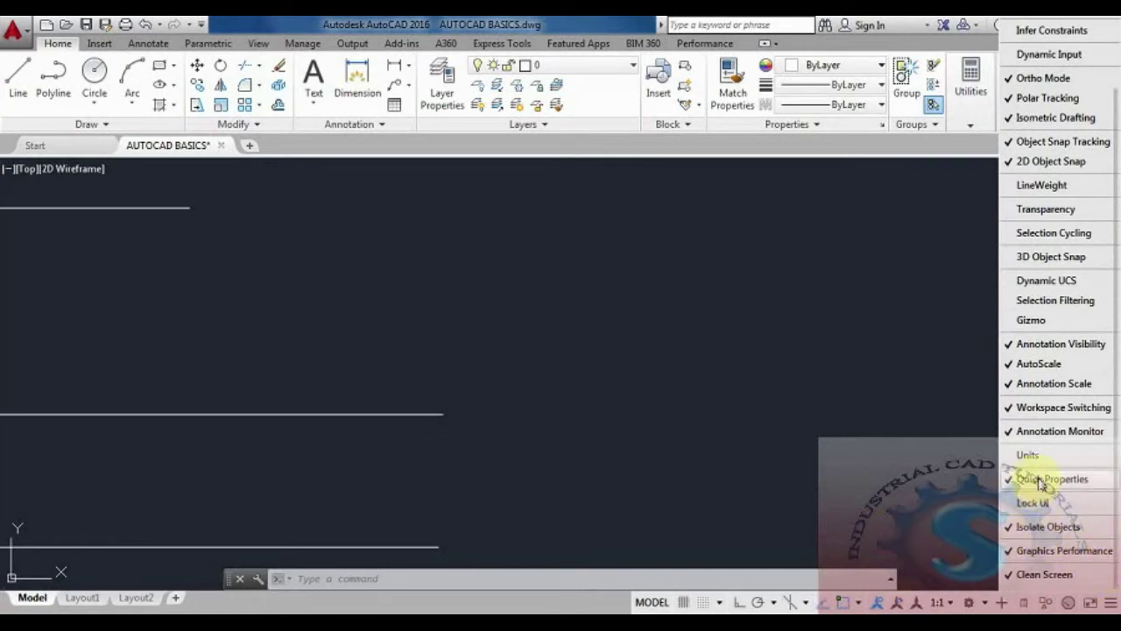
{"action": "left_click", "coordinate": [683, 360]}
{"action": "scroll", "coordinate": [765, 412], "scroll_direction": "down", "scroll_amount": 2}
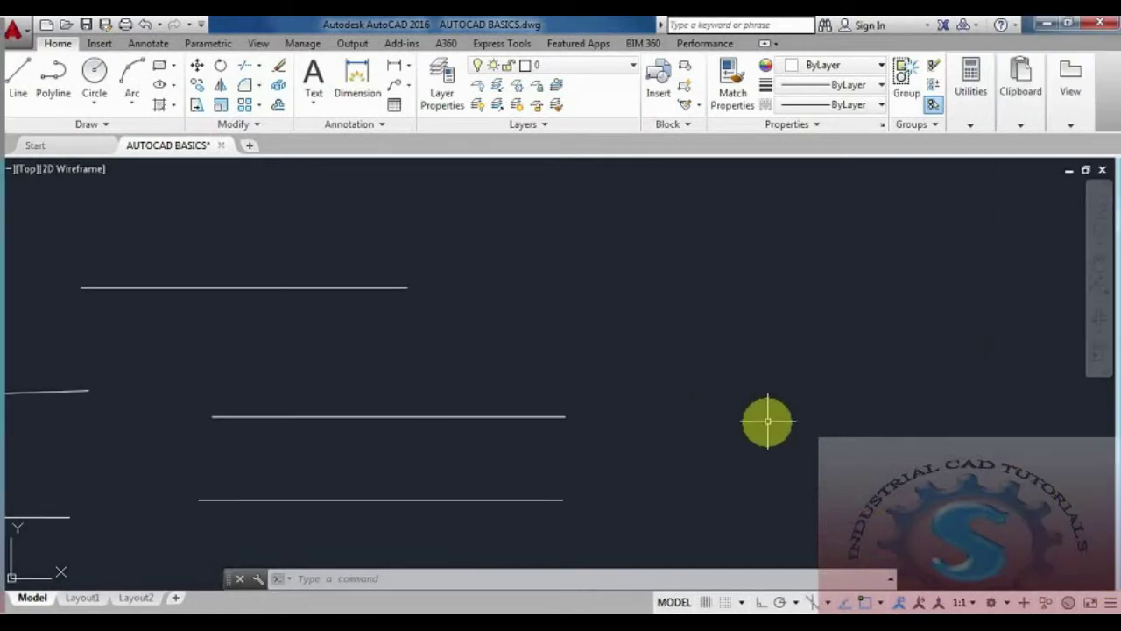
{"action": "scroll", "coordinate": [783, 371], "scroll_direction": "down", "scroll_amount": 1}
{"action": "scroll", "coordinate": [783, 371], "scroll_direction": "up", "scroll_amount": 2}
{"action": "scroll", "coordinate": [783, 370], "scroll_direction": "down", "scroll_amount": 1}
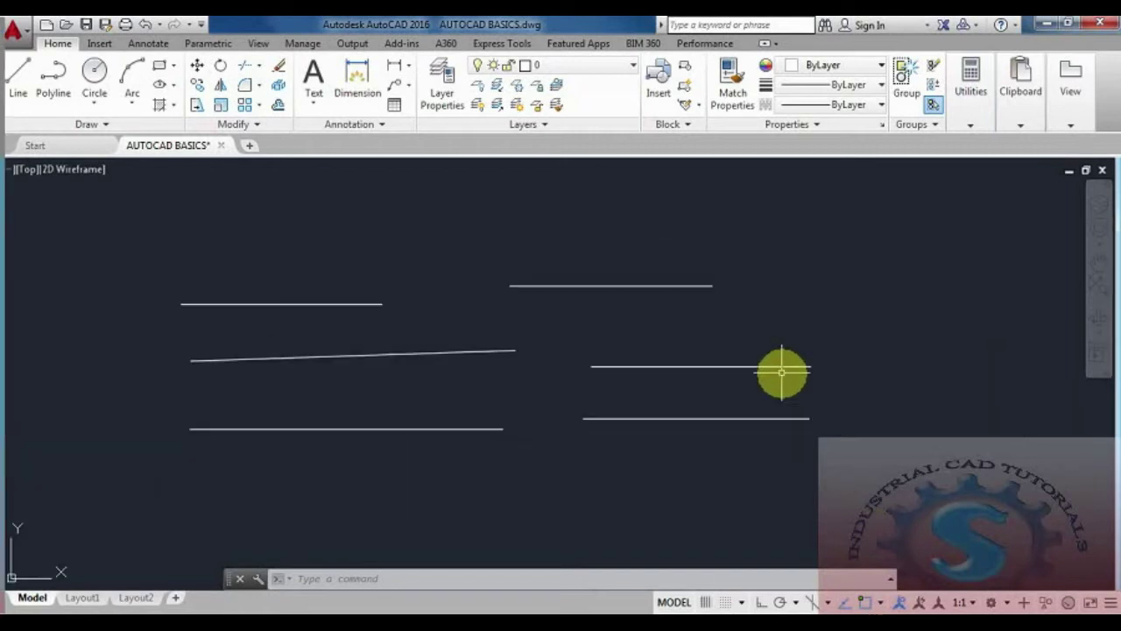
Run the STATUS command to list the drawing's current settings and statistics, and exit the listing
{"action": "scroll", "coordinate": [782, 390], "scroll_direction": "up", "scroll_amount": 1}
{"action": "scroll", "coordinate": [779, 392], "scroll_direction": "down", "scroll_amount": 1}
{"action": "mouse_move", "coordinate": [778, 393]}
{"action": "middle_mouse_down"}
{"action": "mouse_move", "coordinate": [818, 383]}
{"action": "mouse_move", "coordinate": [796, 389]}
{"action": "middle_mouse_up"}
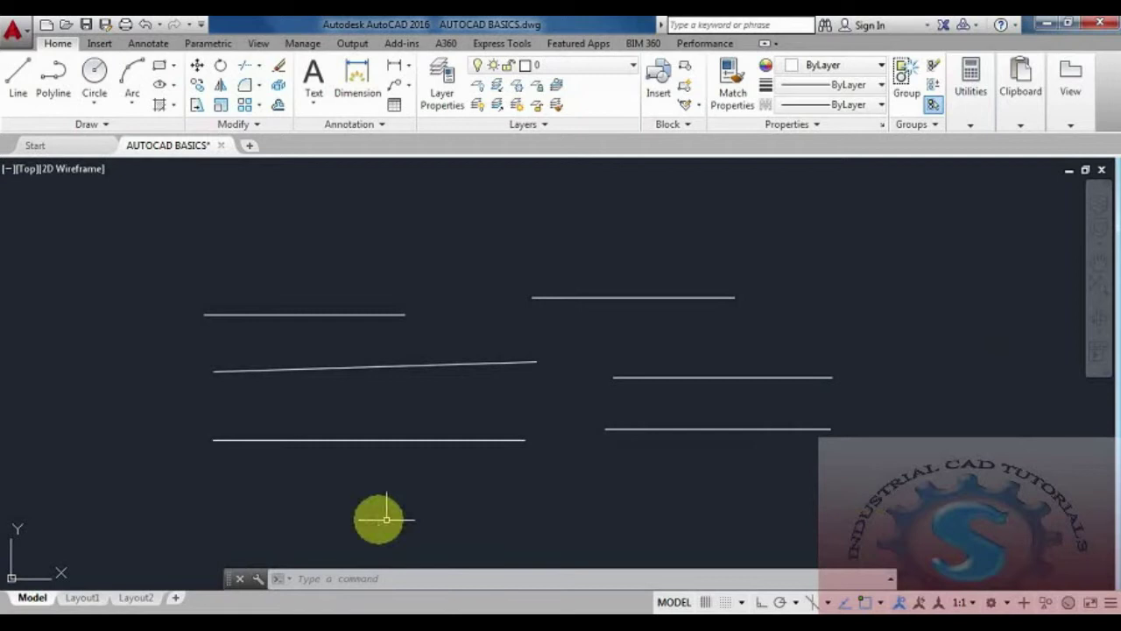
{"action": "left_click", "coordinate": [343, 576]}
{"action": "type", "text": "STATUS"}
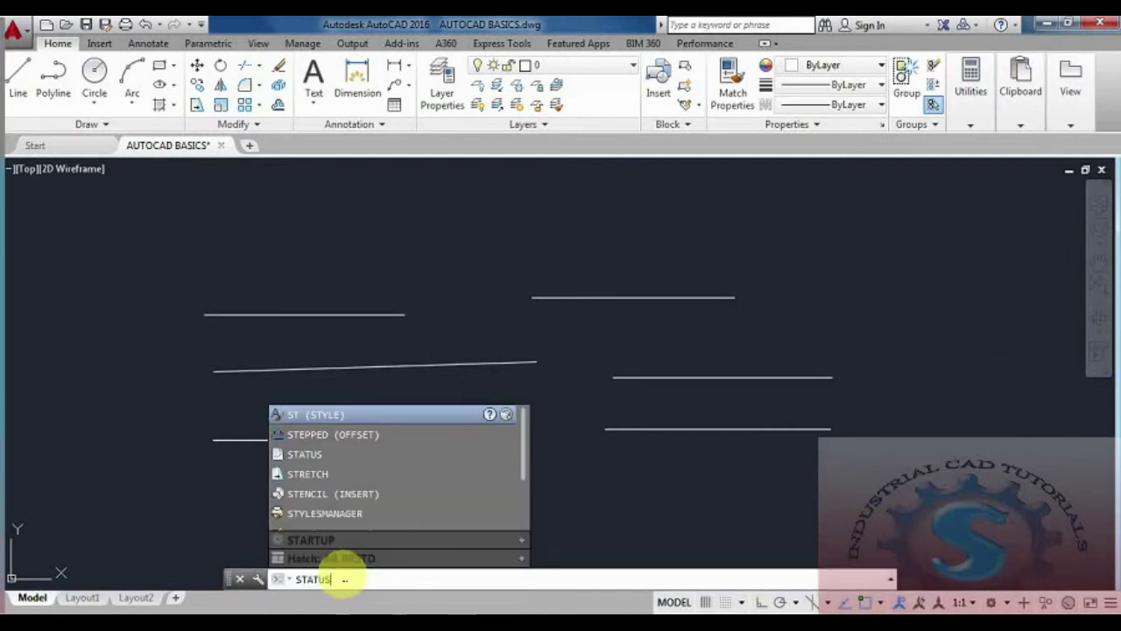
{"action": "key", "text": "Return"}
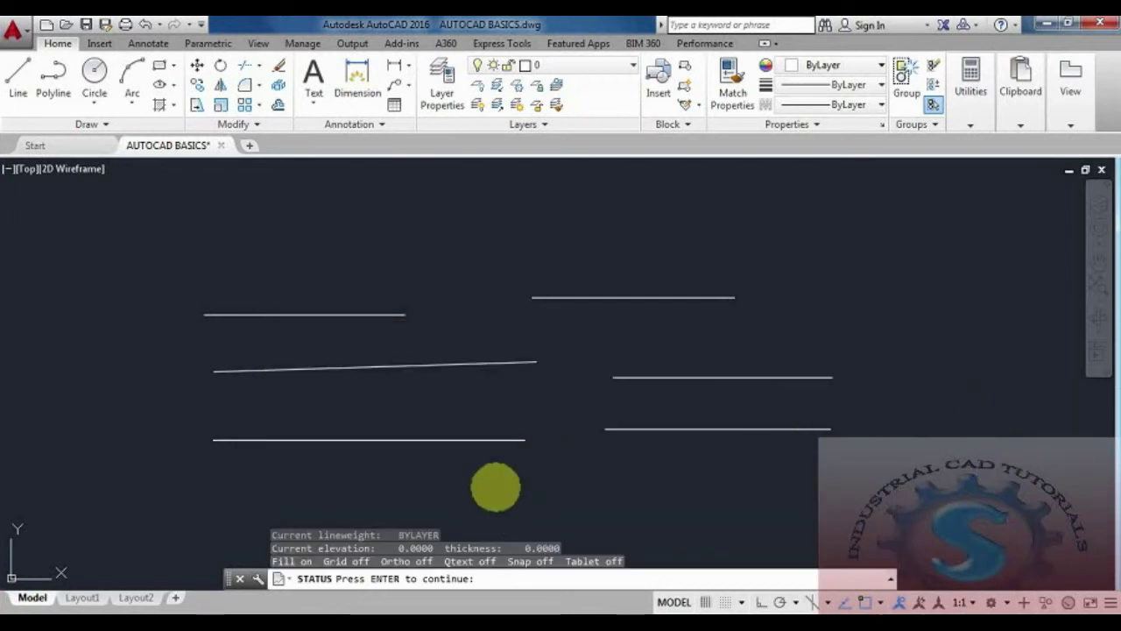
{"action": "key", "text": "Return"}
{"action": "key", "text": "Escape"}
{"action": "key", "text": "Escape"}
{"action": "key", "text": "Escape"}
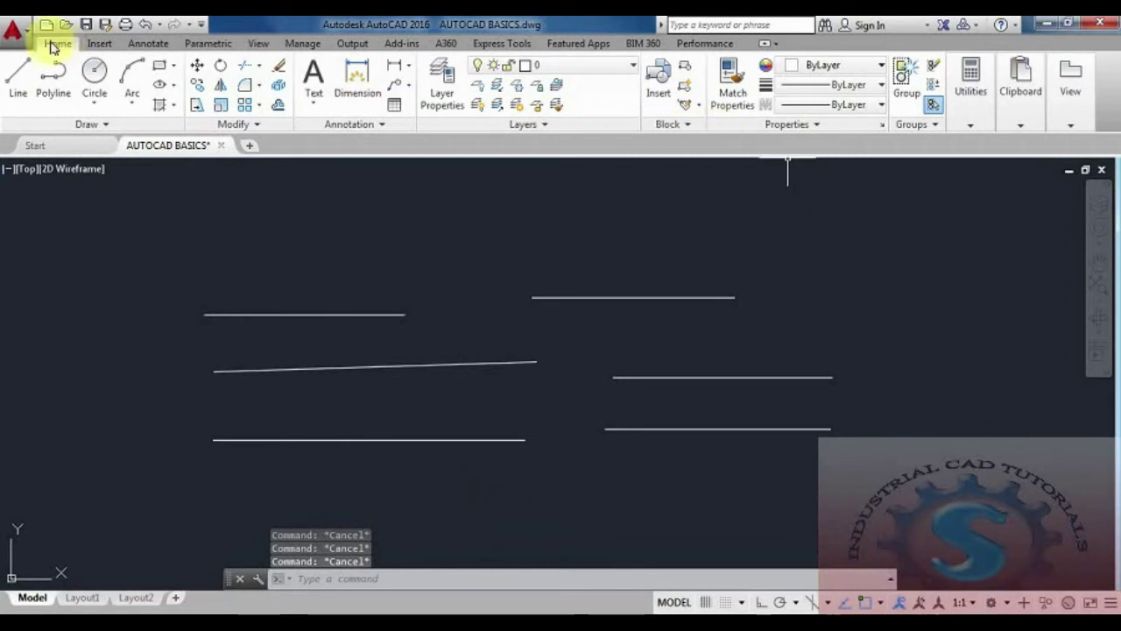
Review the Insert, Annotate, Parametric, View, Manage, Output, Add-ins, A360, Express Tools and Performance tool sets, ending with the Home tools
{"action": "left_click", "coordinate": [97, 44]}
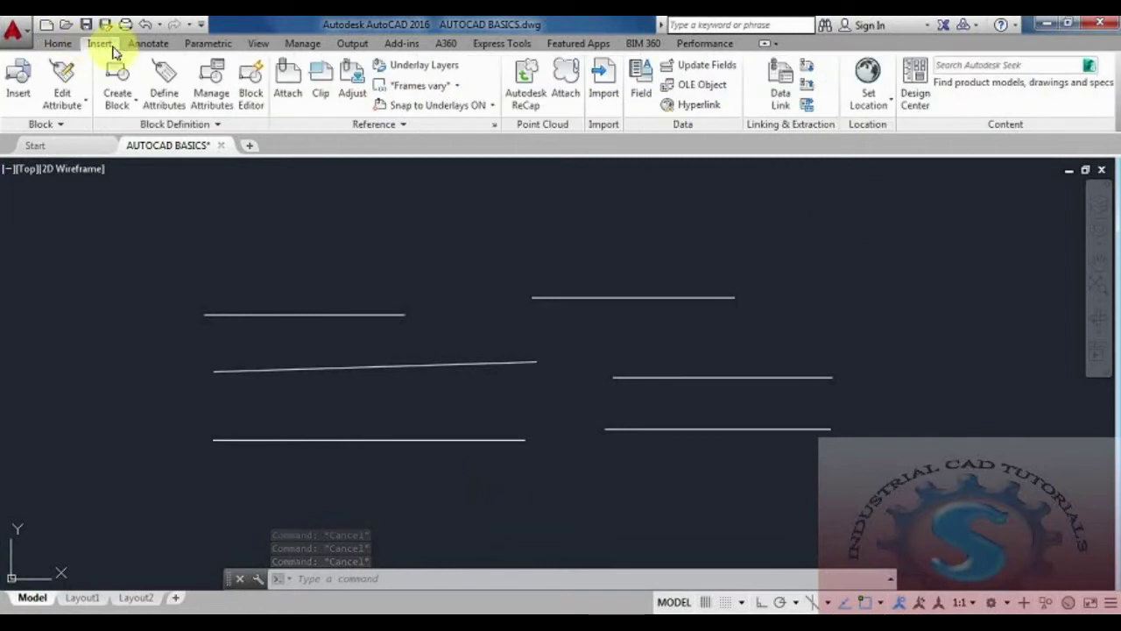
{"action": "left_click", "coordinate": [151, 45]}
{"action": "left_click", "coordinate": [211, 44]}
{"action": "left_click", "coordinate": [258, 44]}
{"action": "left_click", "coordinate": [306, 45]}
{"action": "left_click", "coordinate": [352, 44]}
{"action": "left_click", "coordinate": [401, 44]}
{"action": "left_click", "coordinate": [449, 46]}
{"action": "left_click", "coordinate": [492, 46]}
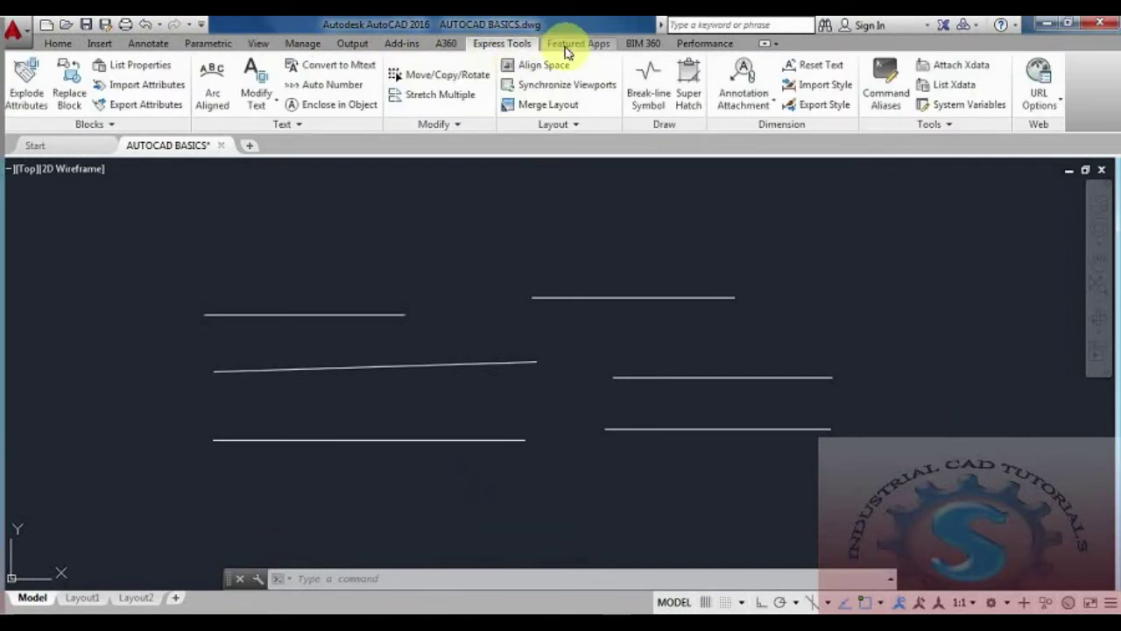
{"action": "left_click", "coordinate": [703, 46]}
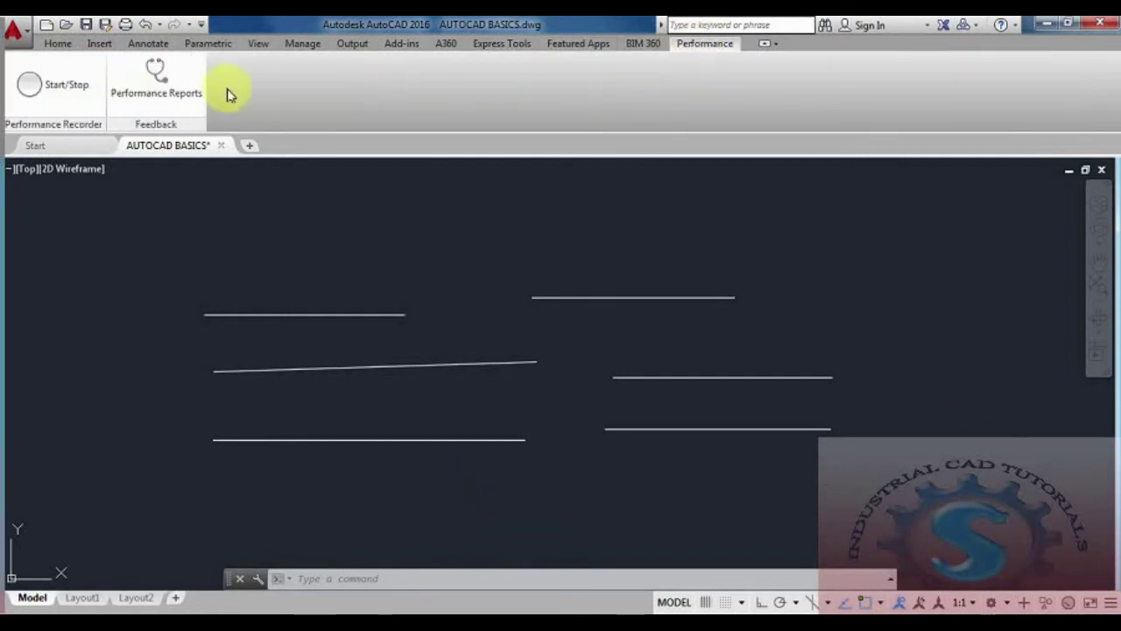
{"action": "left_click", "coordinate": [57, 45]}
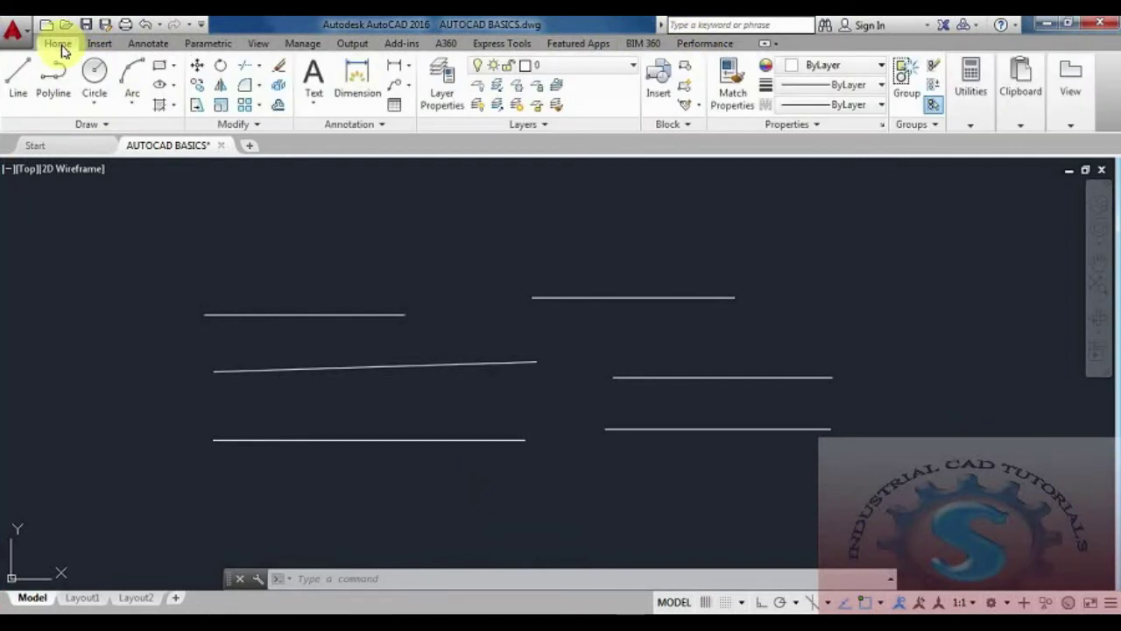
{"action": "left_click", "coordinate": [431, 346]}
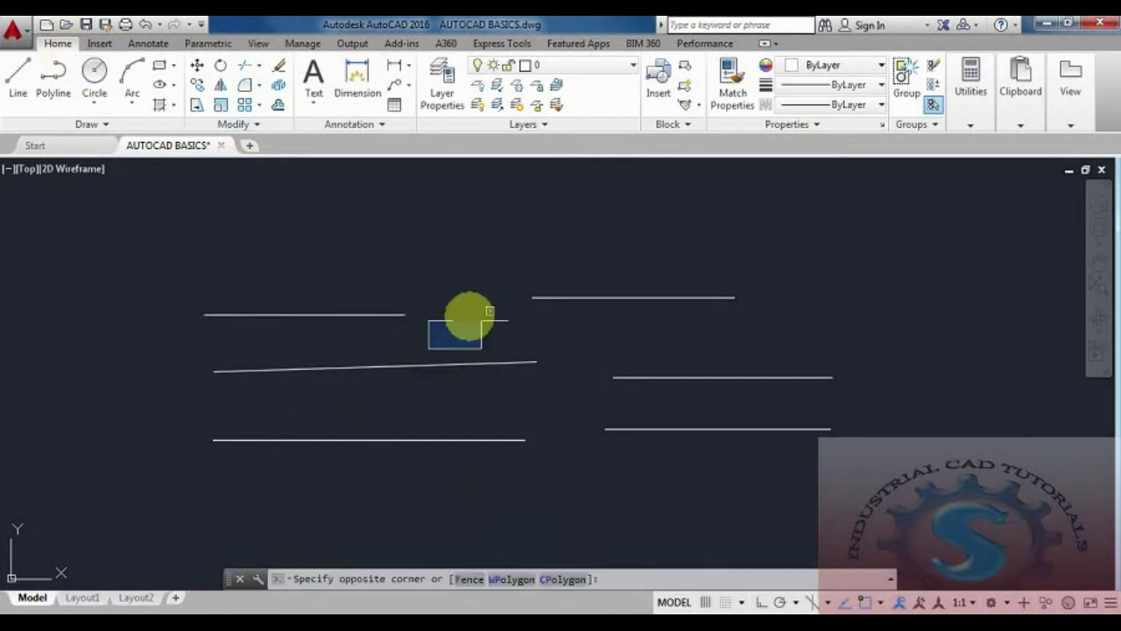
{"action": "key", "text": "Escape"}
{"action": "key", "text": "Escape"}
{"action": "middle_click_drag", "start_coordinate": [435, 292], "coordinate": [446, 293]}
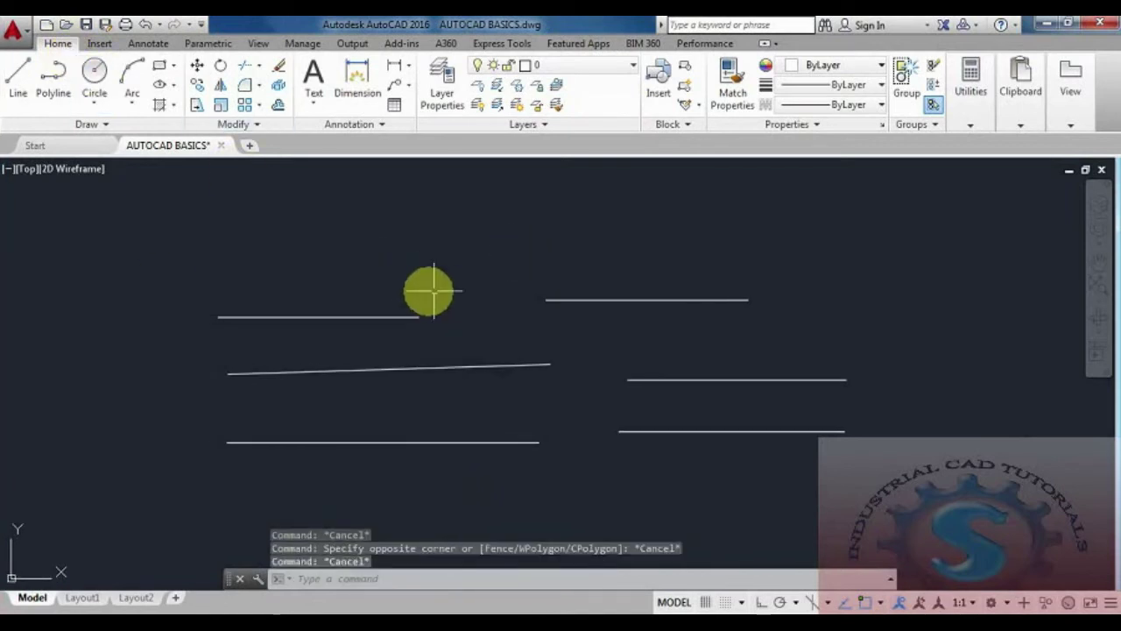